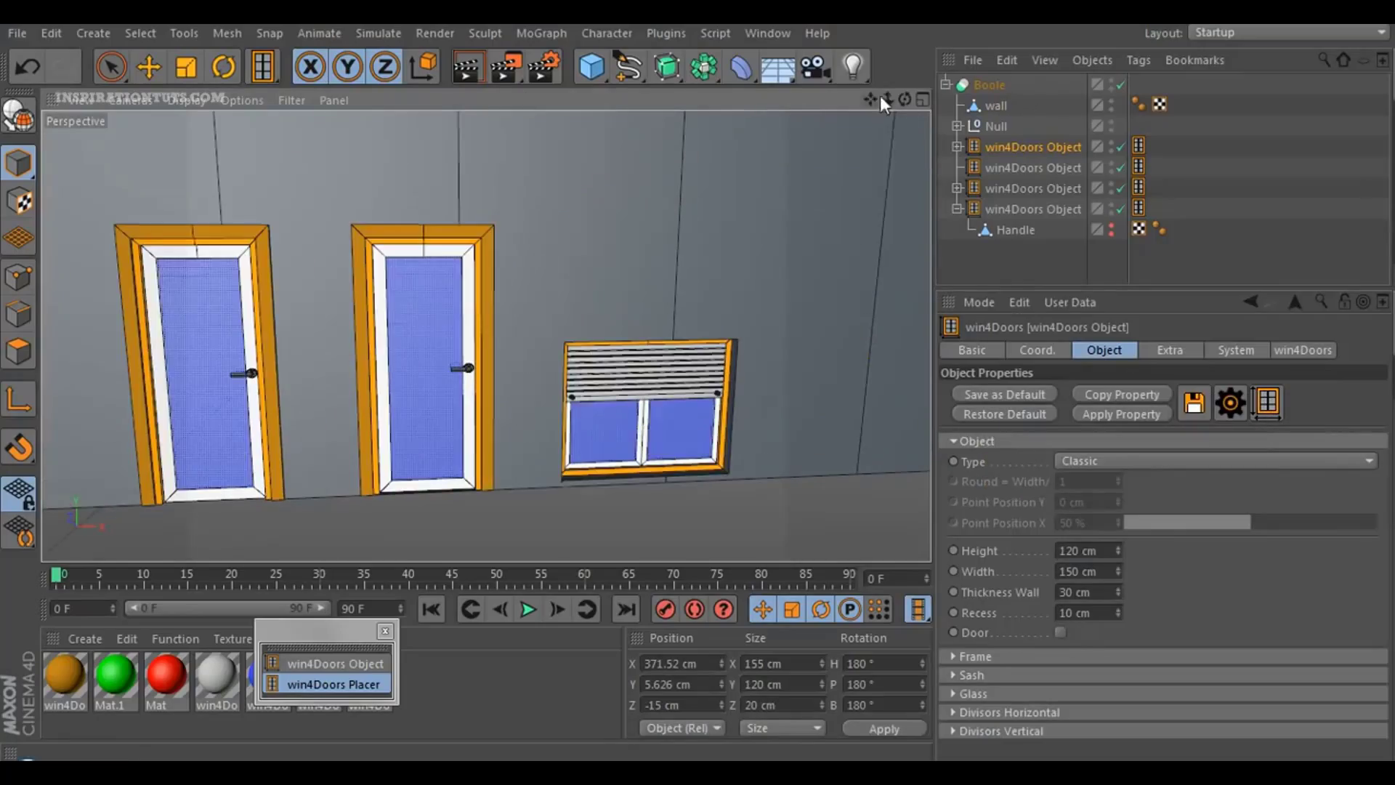
# - Switch to the Move tool with the E shortcut
pyautogui.press('e')
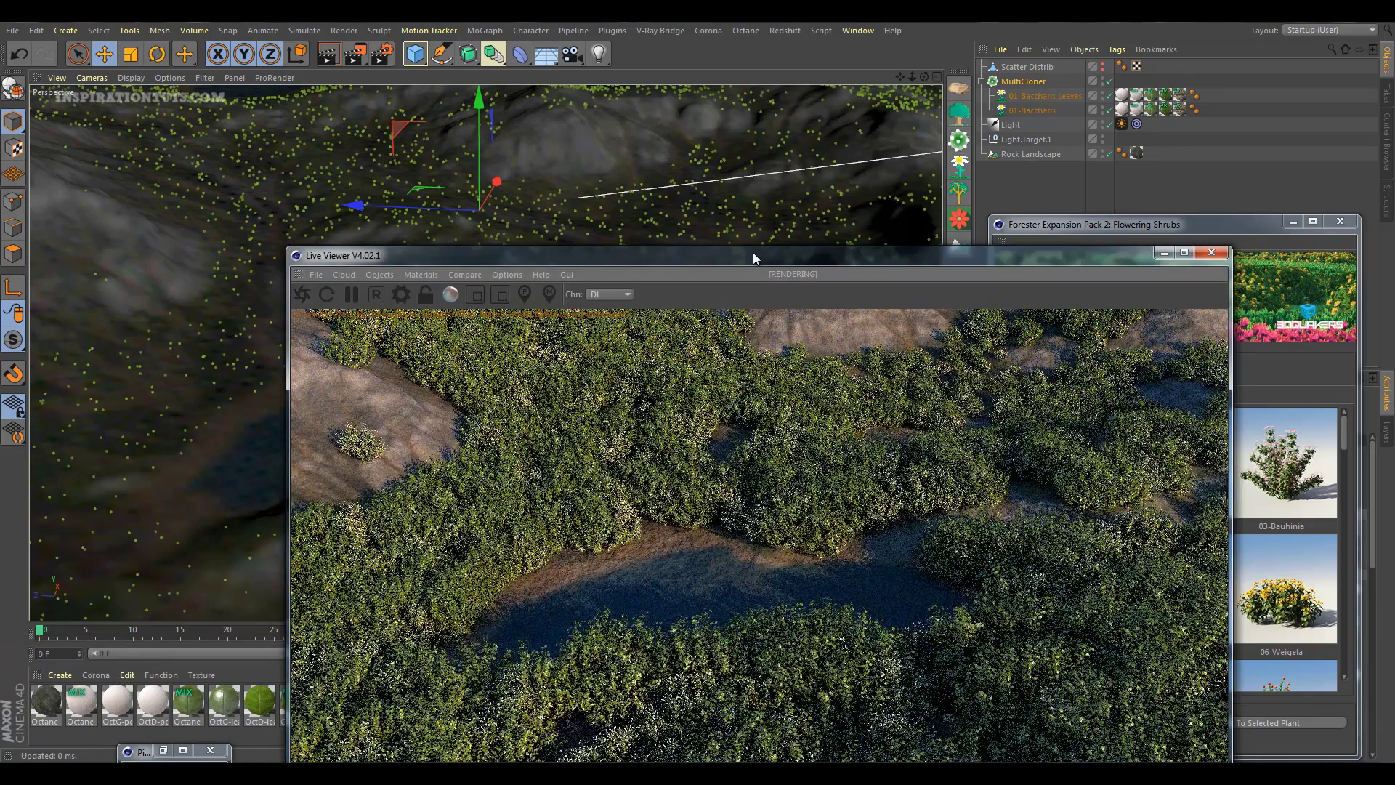
# - Orbit over the shrub terrain and raise Tree Grow so the trunk grows more branches
pyautogui.keyDown('alt'); pyautogui.moveTo(640, 177); pyautogui.dragTo(582, 193); pyautogui.keyUp('alt')
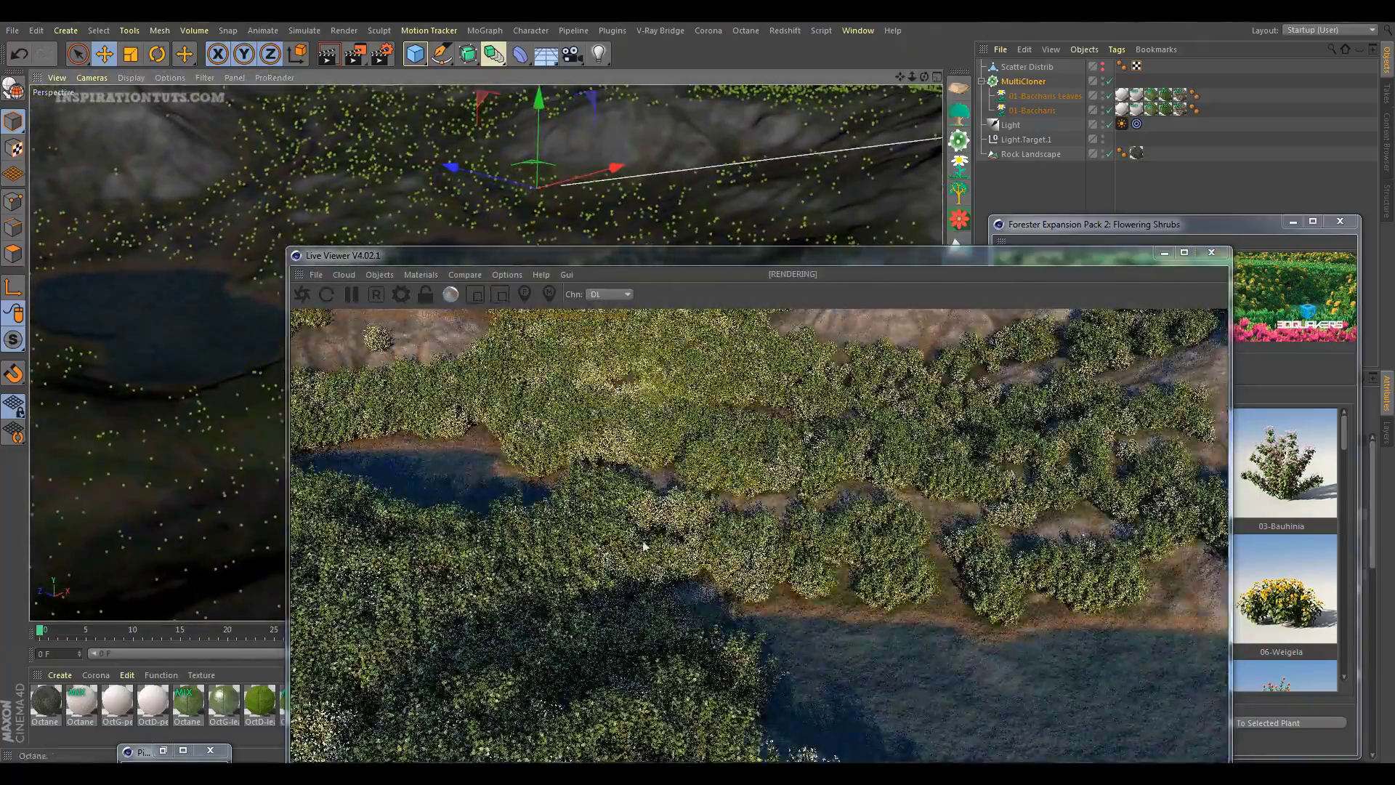
pyautogui.scroll(6, 684, 472)
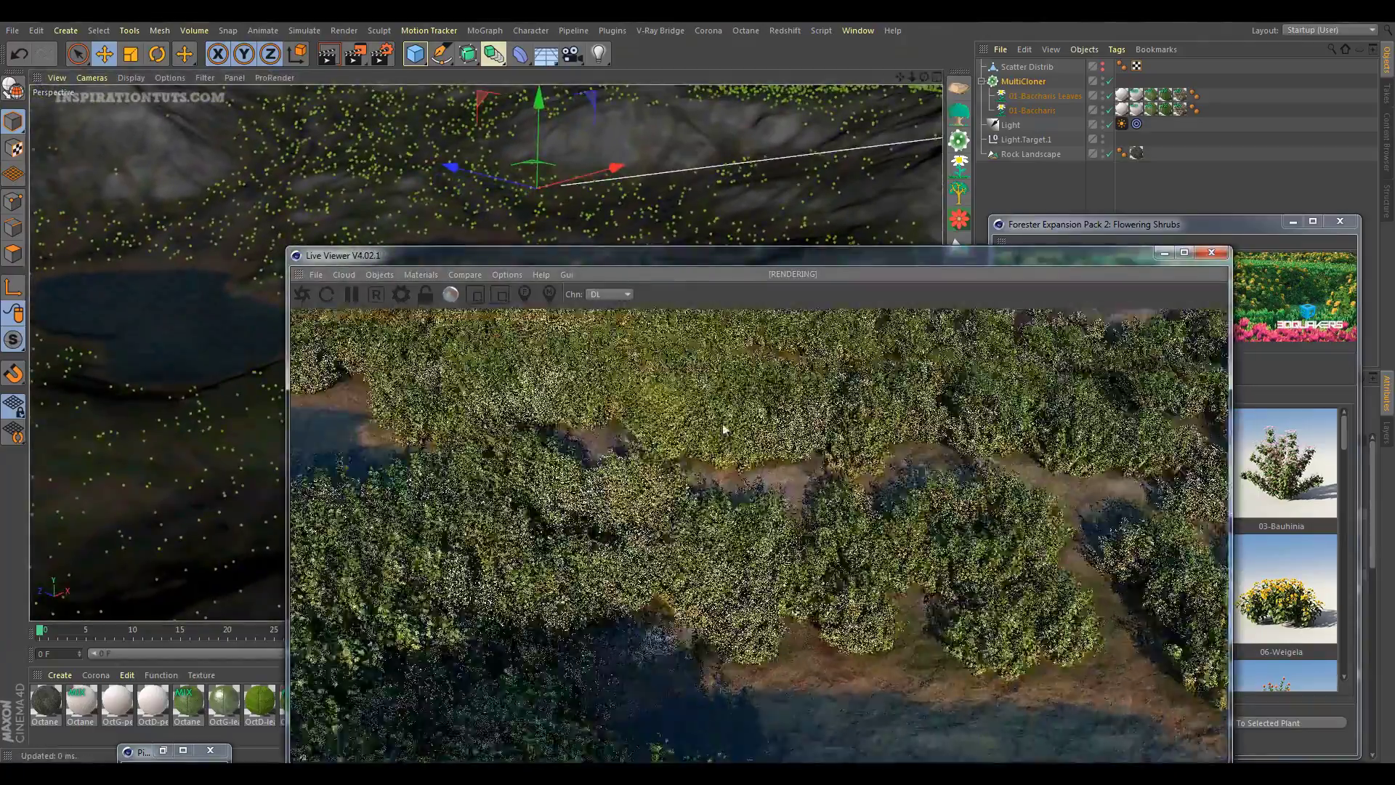
pyautogui.scroll(6, 788, 360)
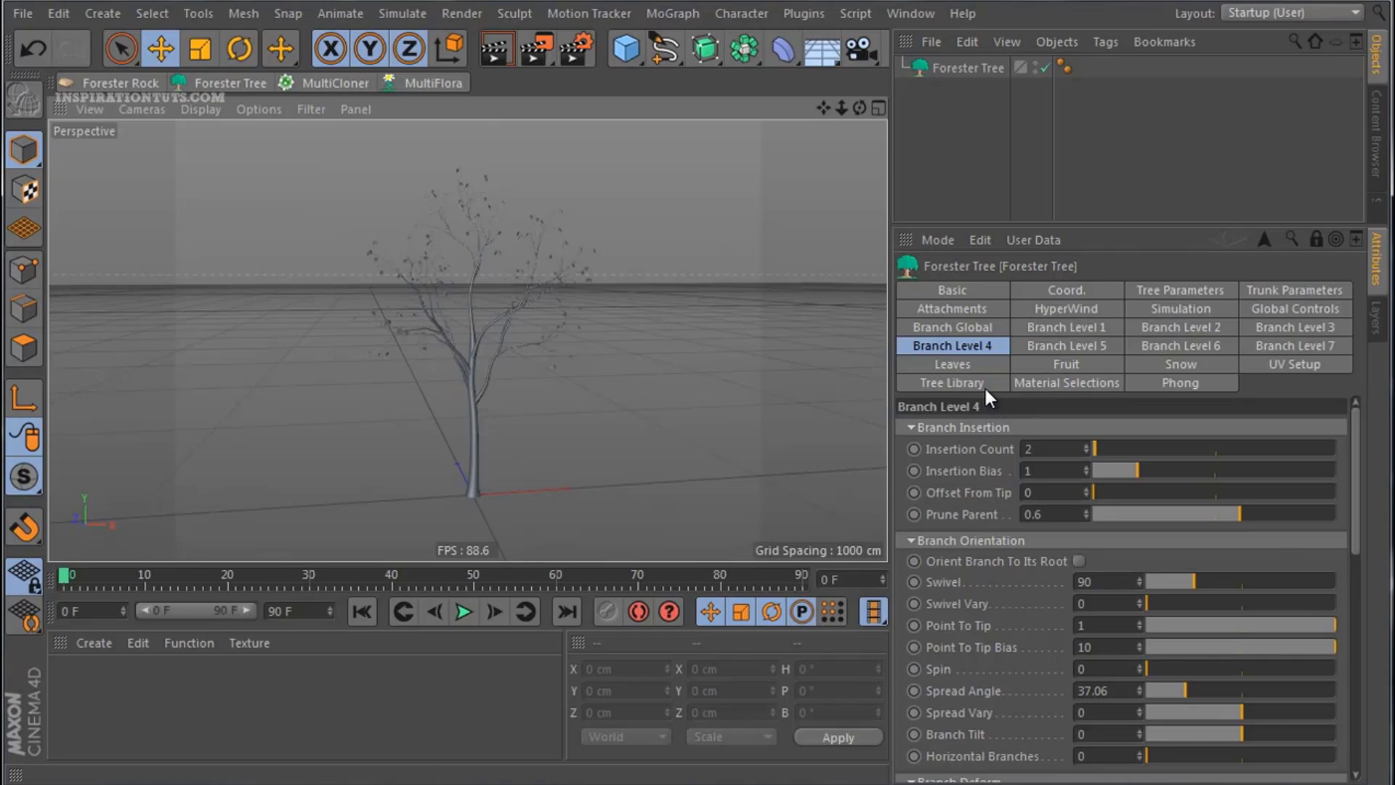
pyautogui.click(984, 383)
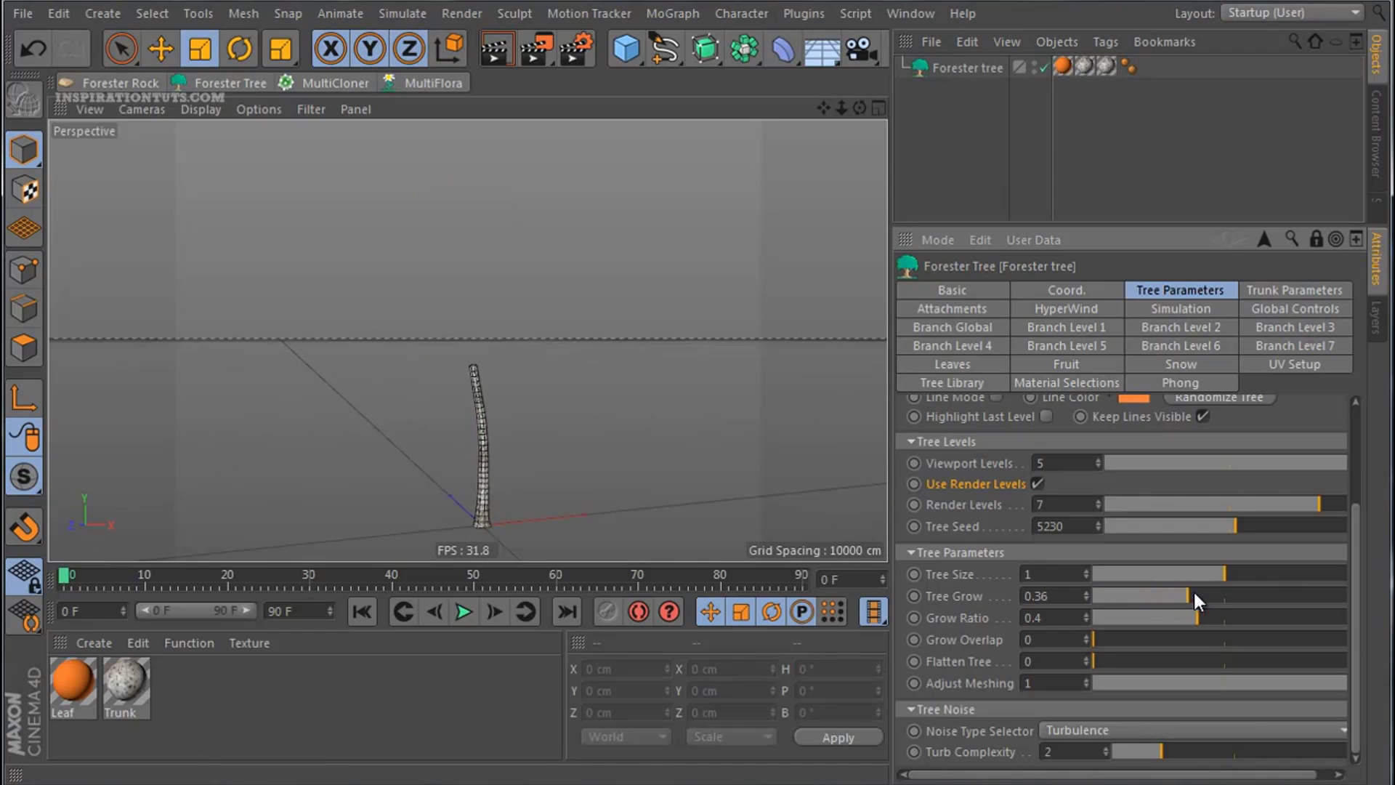
pyautogui.moveTo(1193, 590); pyautogui.dragTo(1246, 591)
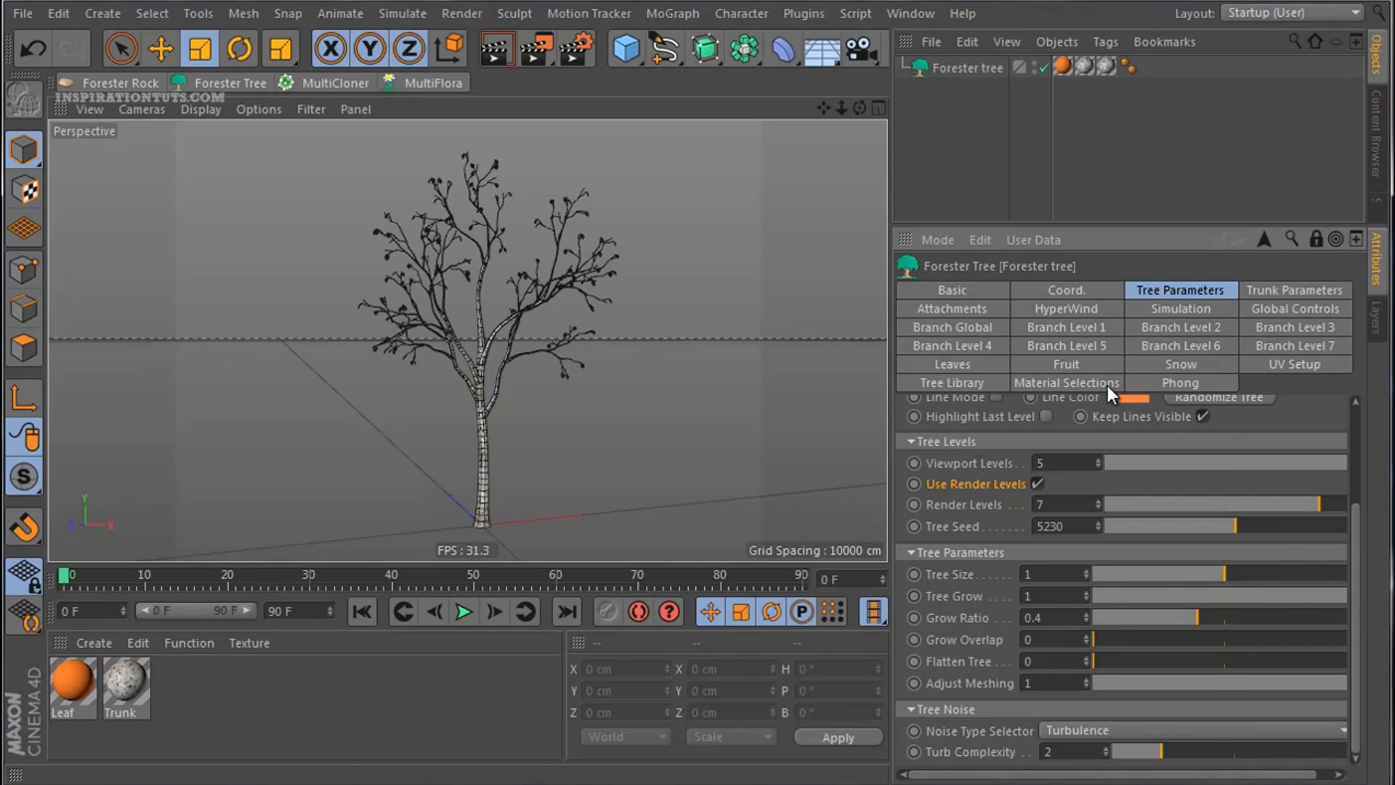
# - Load the Beach Palm preset, then the Carolina Poplar preset, from the Tree Library
pyautogui.click(959, 382)
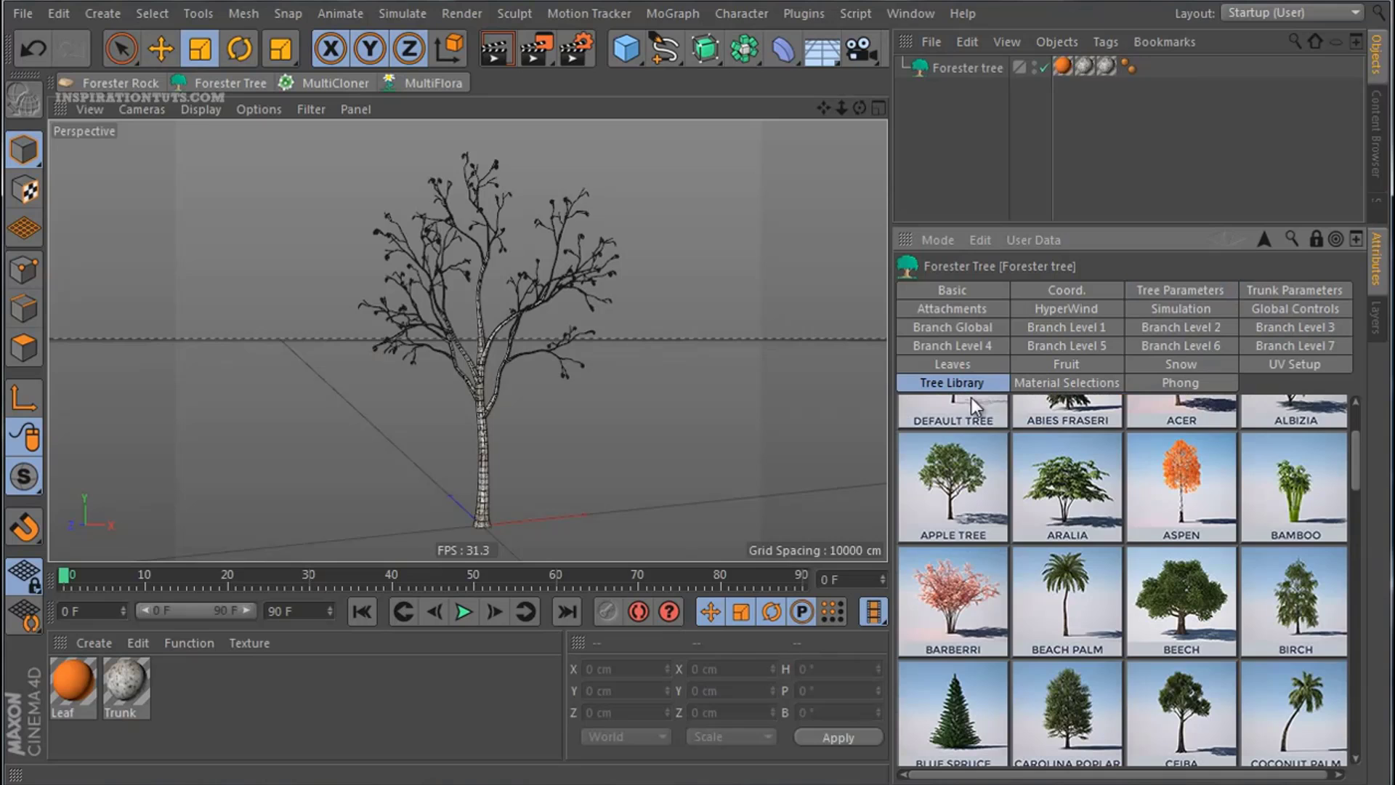
pyautogui.click(1064, 601)
pyautogui.click(1038, 673)
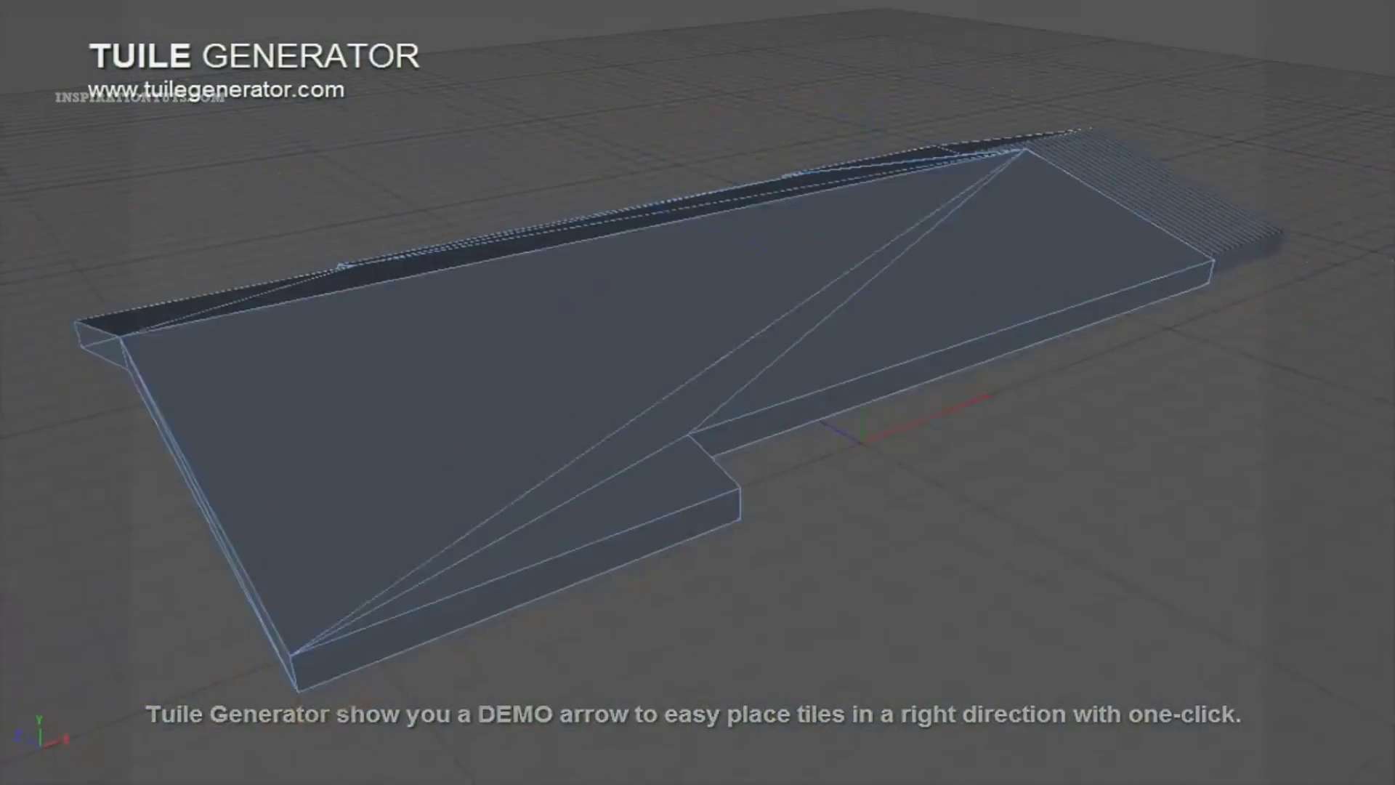
# - Select all the roof polygons, including the remaining triangle, for Tuile Generator tiling
pyautogui.click(619, 304)
pyautogui.keyDown('shift'); pyautogui.click(618, 304); pyautogui.keyUp('shift')
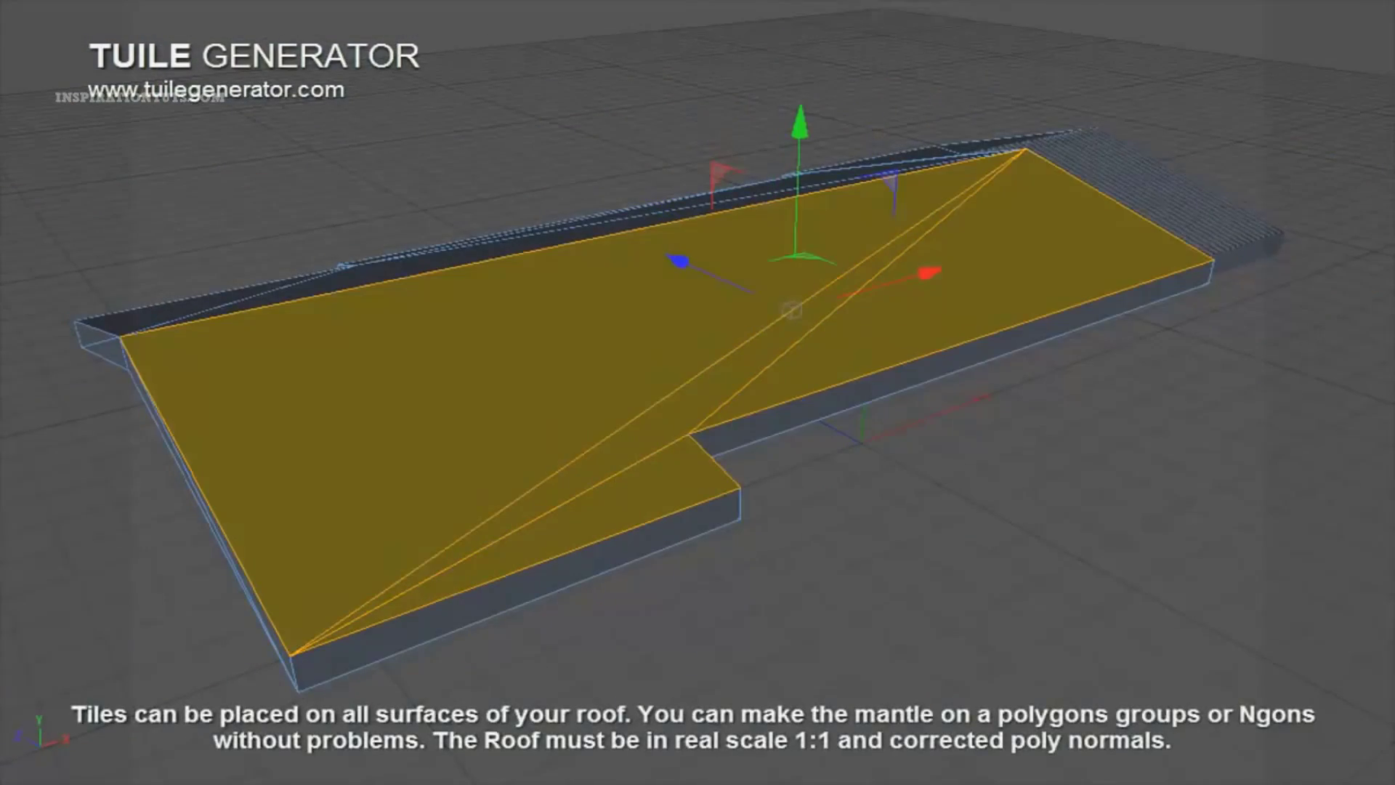
pyautogui.click(657, 295)
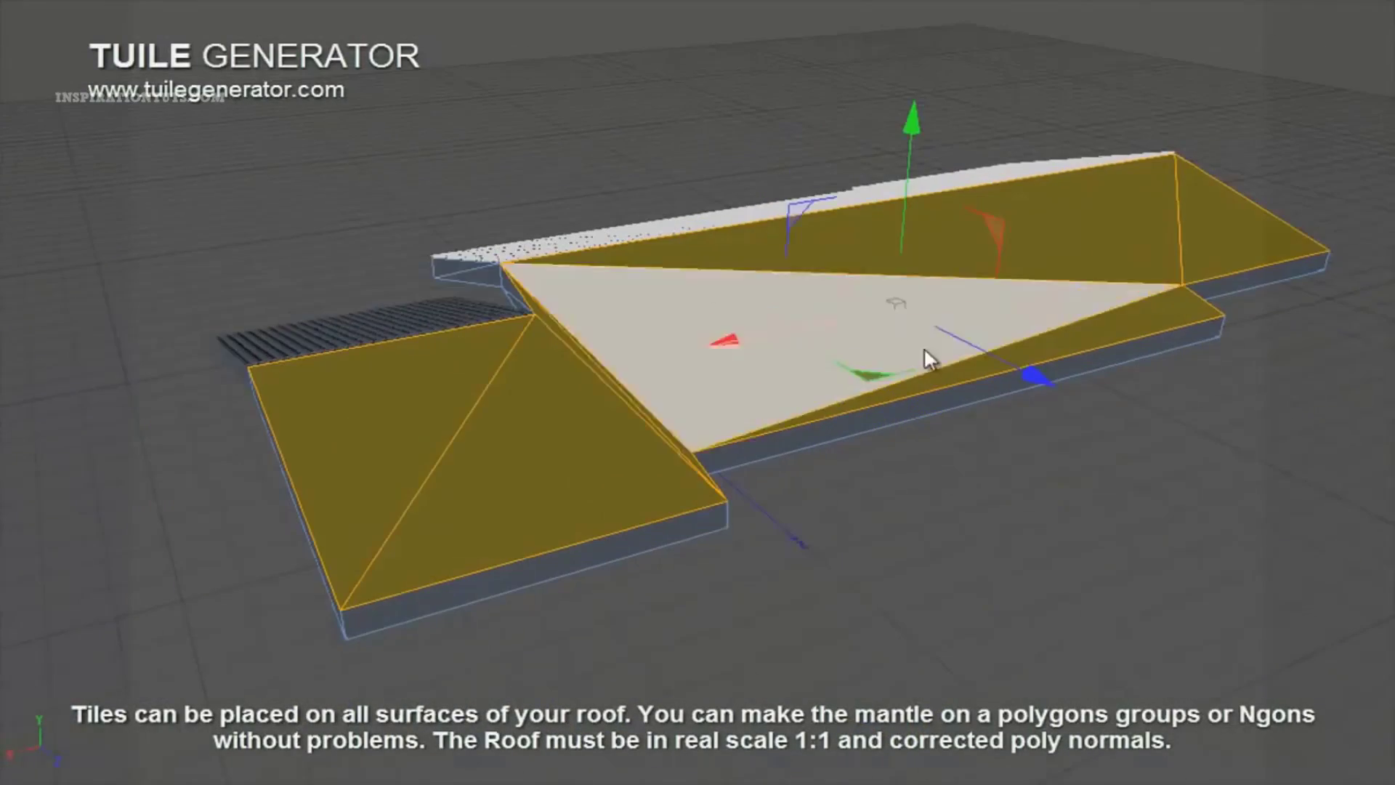
pyautogui.keyDown('shift'); pyautogui.click(923, 349); pyautogui.keyUp('shift')
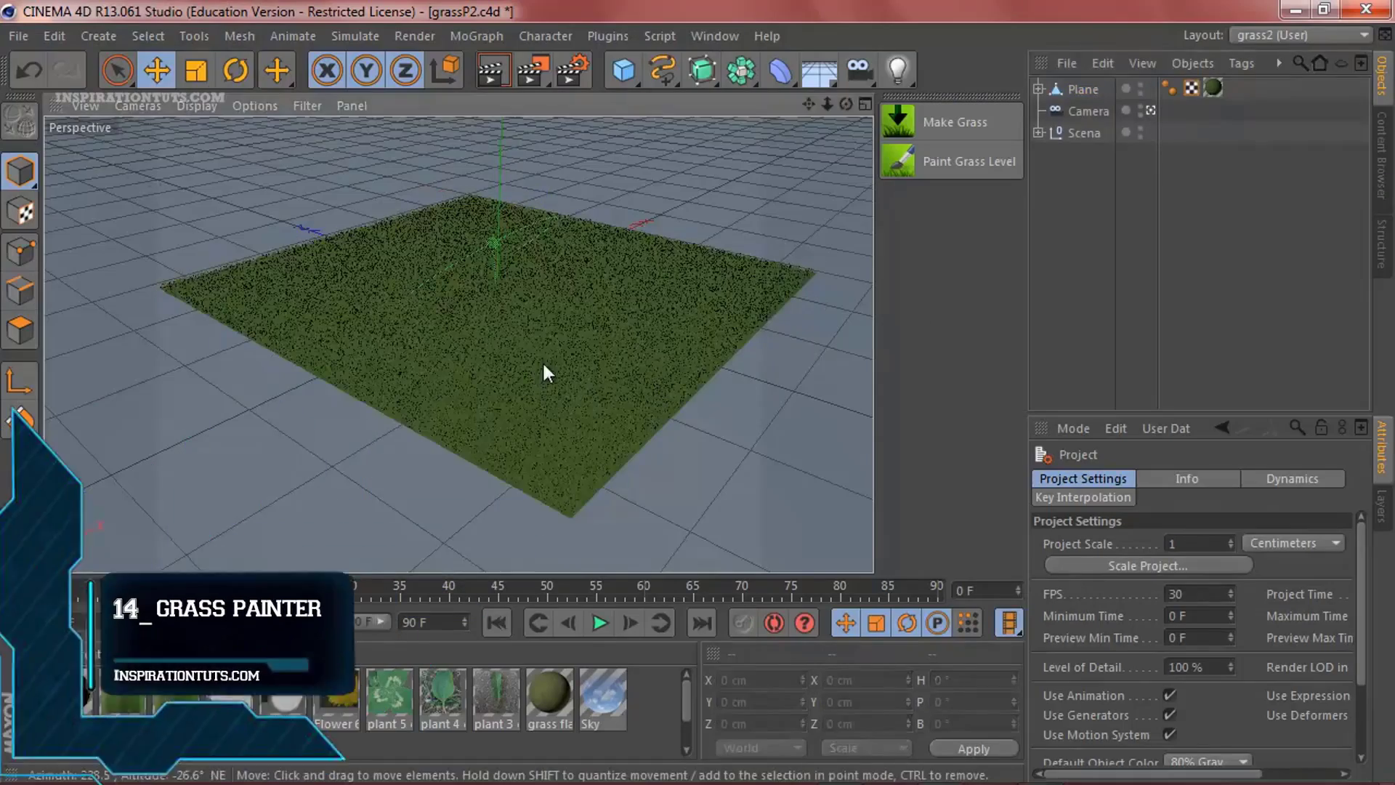
# - Tilt the view over the grass, switch to the grass2 layout and expand Plane
pyautogui.keyDown('alt'); pyautogui.moveTo(541, 362); pyautogui.dragTo(787, 408, button='right'); pyautogui.keyUp('alt')
pyautogui.keyDown('alt'); pyautogui.moveTo(788, 408); pyautogui.dragTo(501, 508); pyautogui.keyUp('alt')
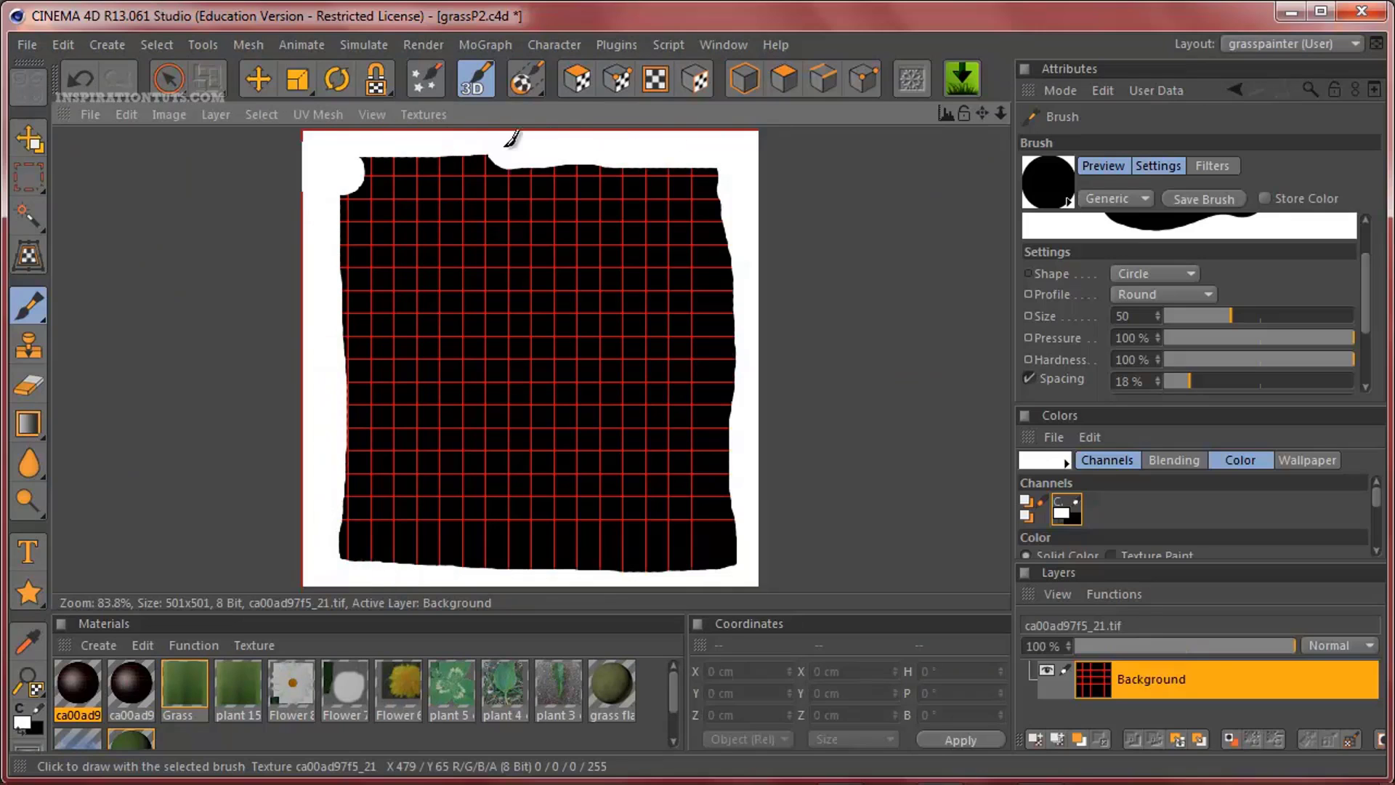
pyautogui.click(805, 486)
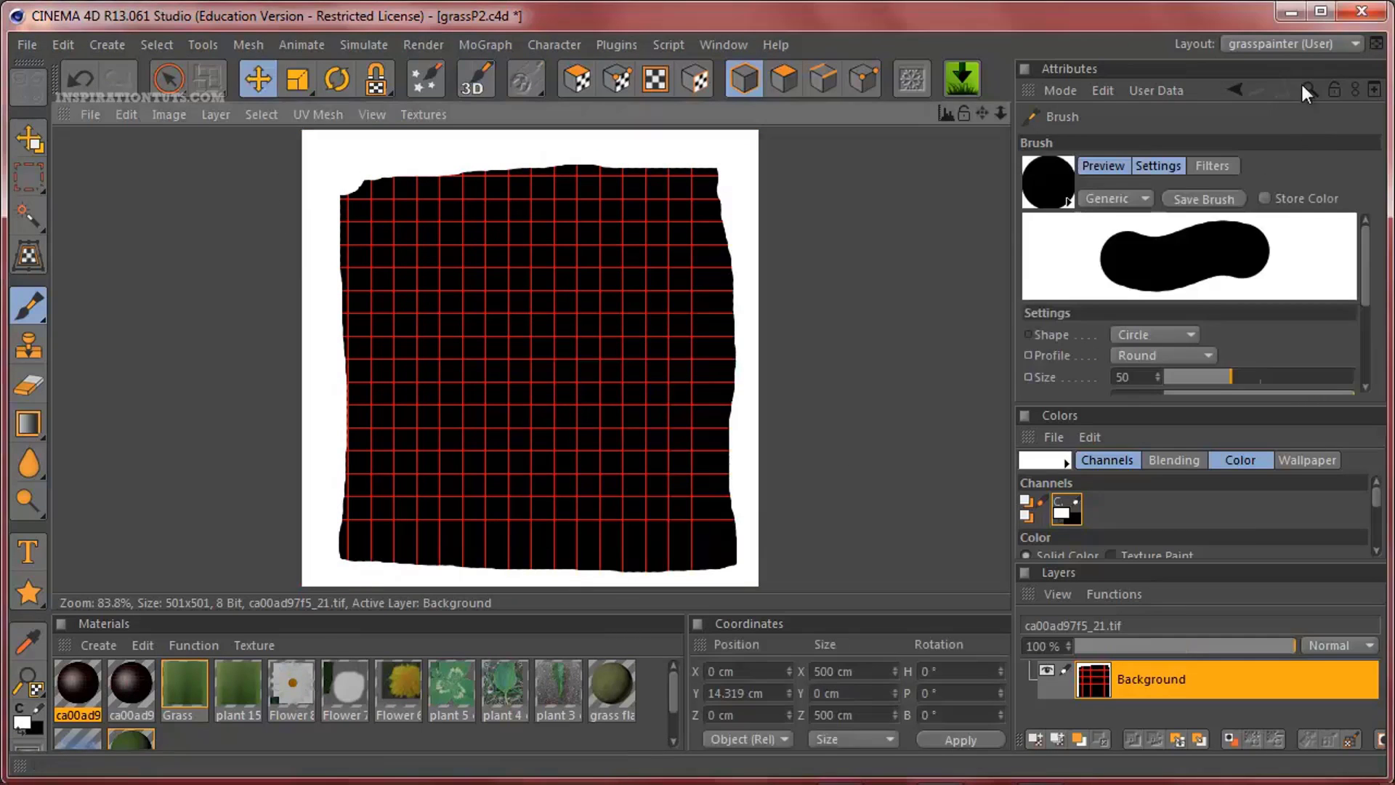
pyautogui.click(1276, 46)
pyautogui.click(1279, 150)
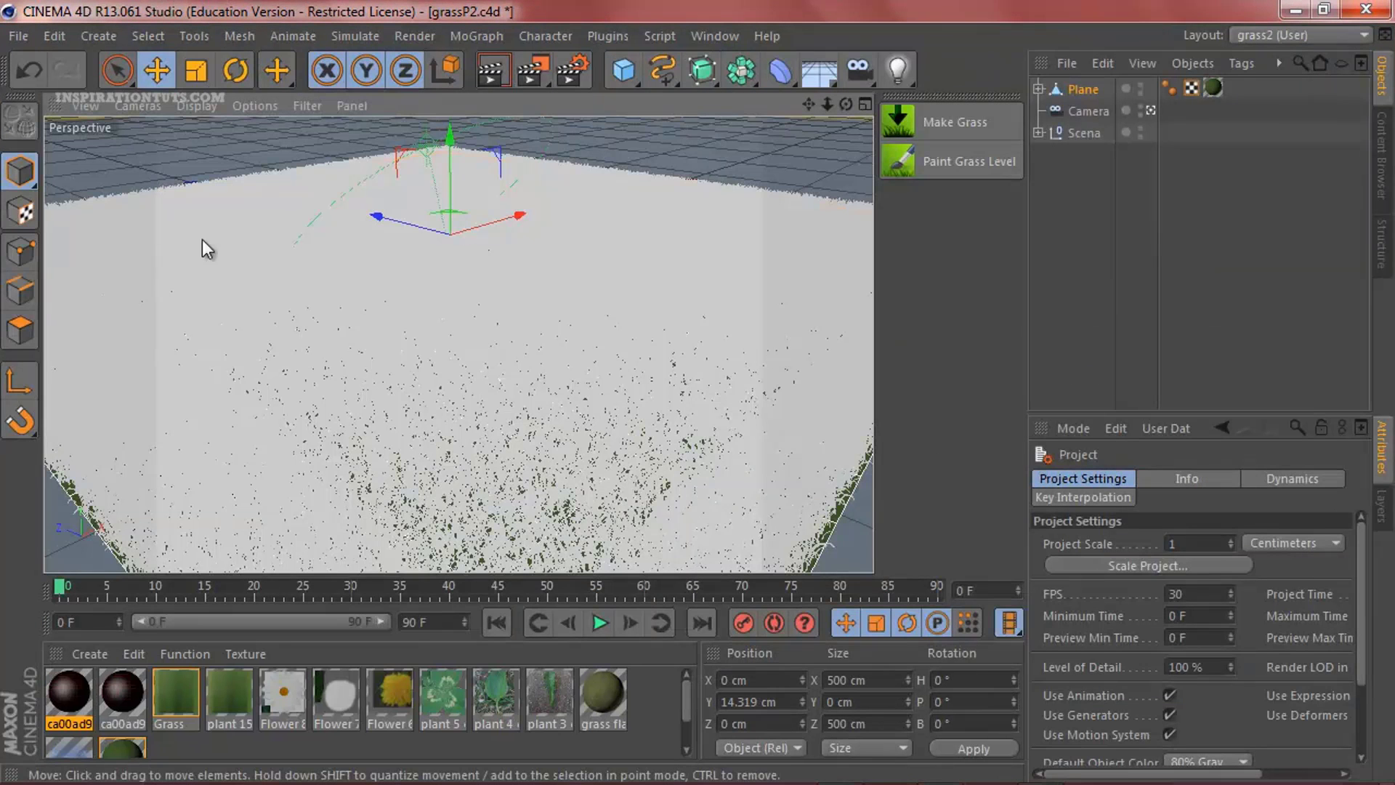
pyautogui.click(1039, 89)
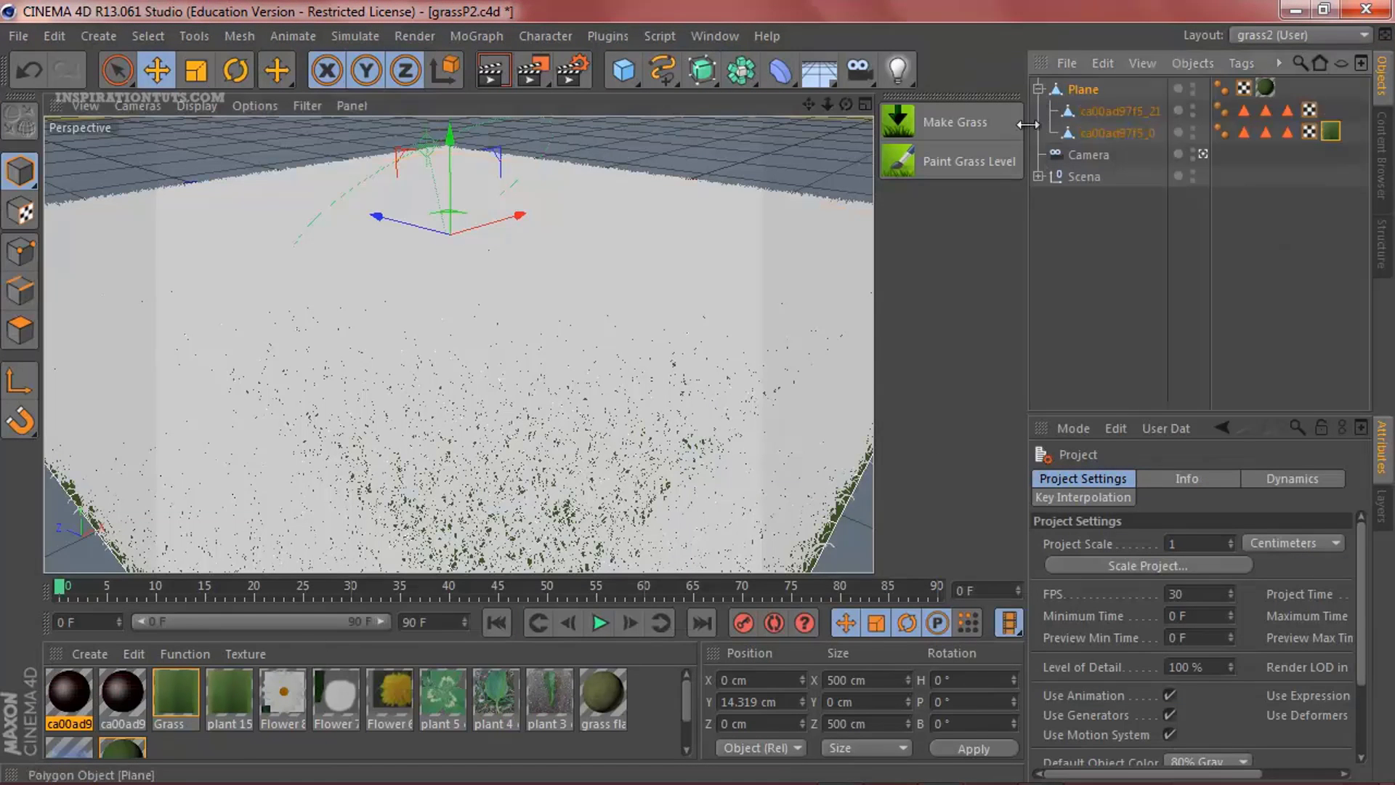
# - Apply the Grass material to ca00ad97f5_21 and plant 5 to ca00ad97f5_45
pyautogui.moveTo(155, 717); pyautogui.dragTo(322, 639)
pyautogui.moveTo(1103, 129); pyautogui.dragTo(1109, 112)
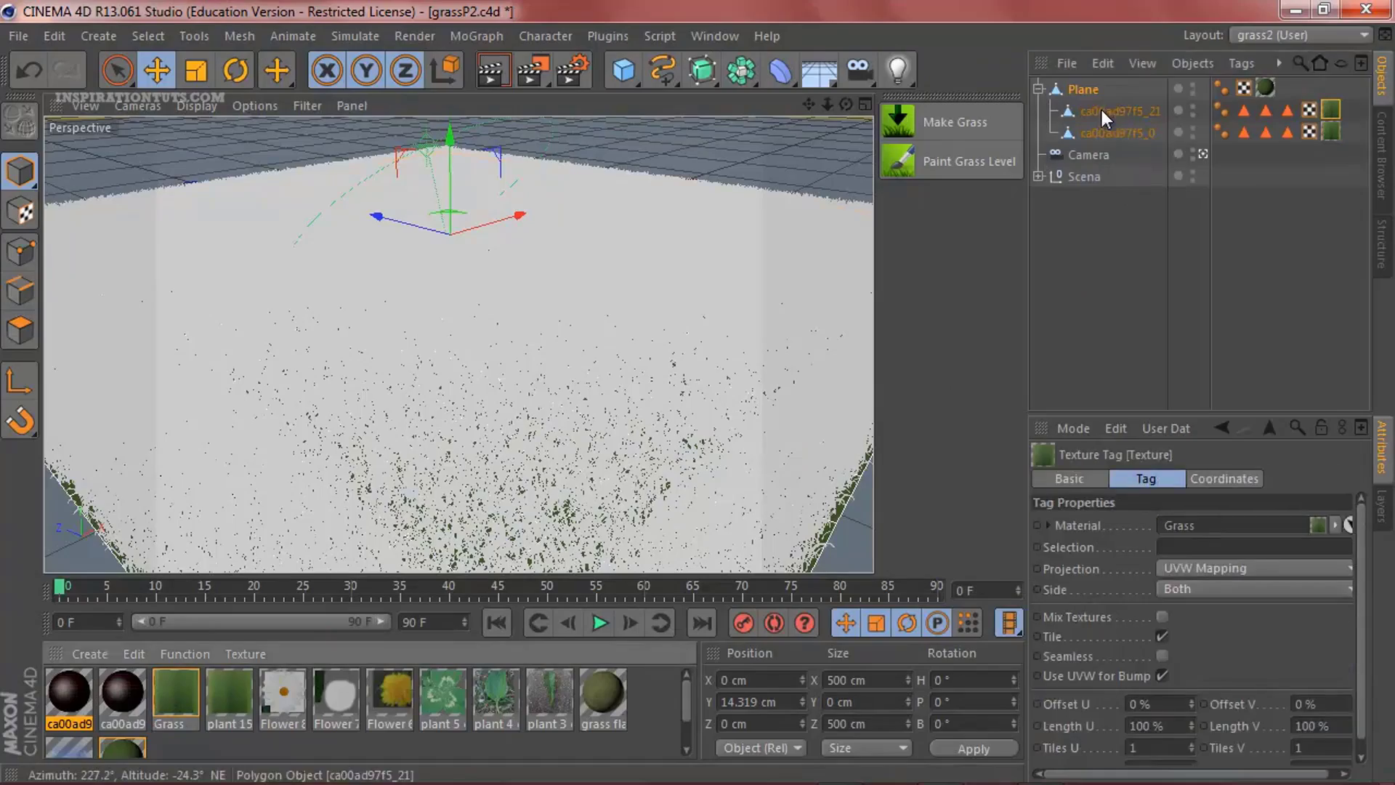
pyautogui.click(1087, 224)
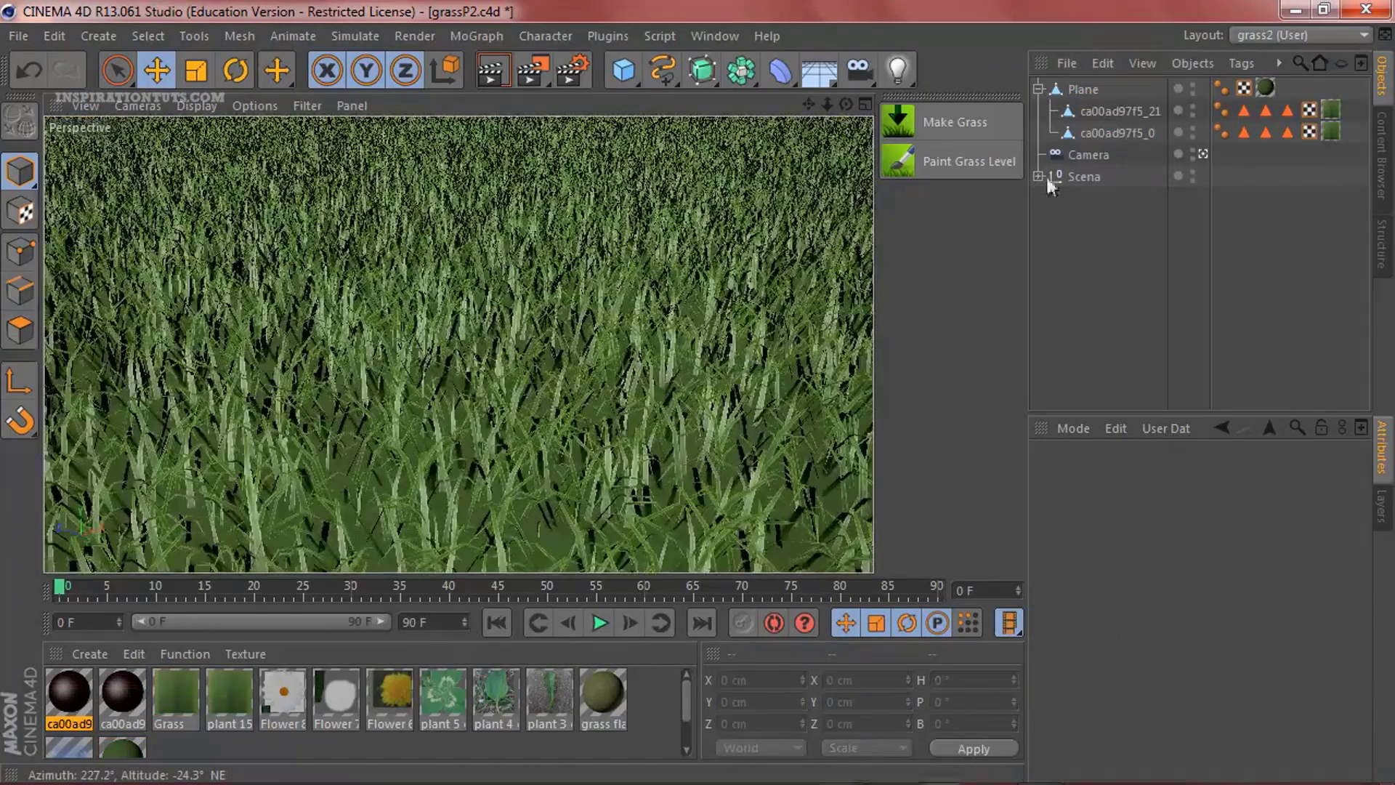
pyautogui.click(1090, 112)
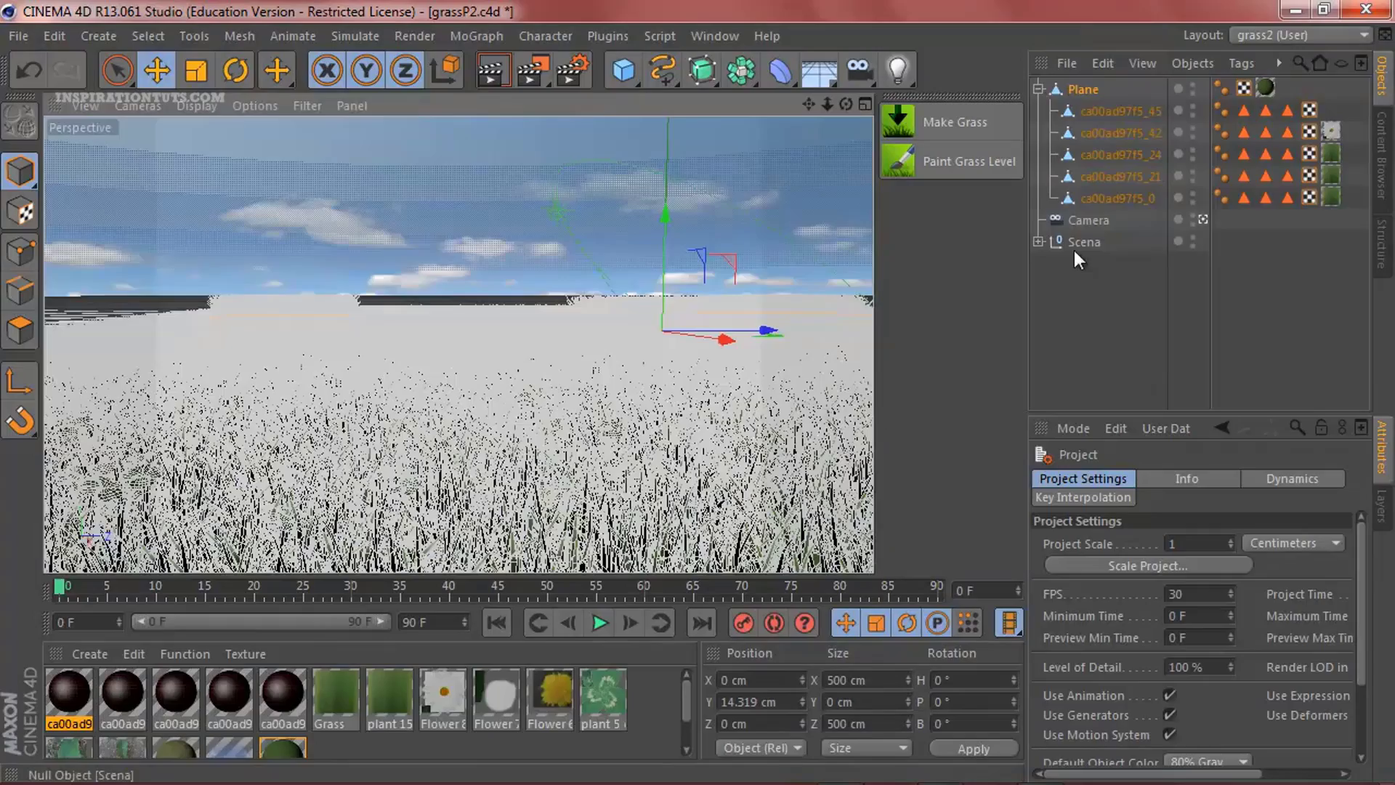
pyautogui.click(1107, 115)
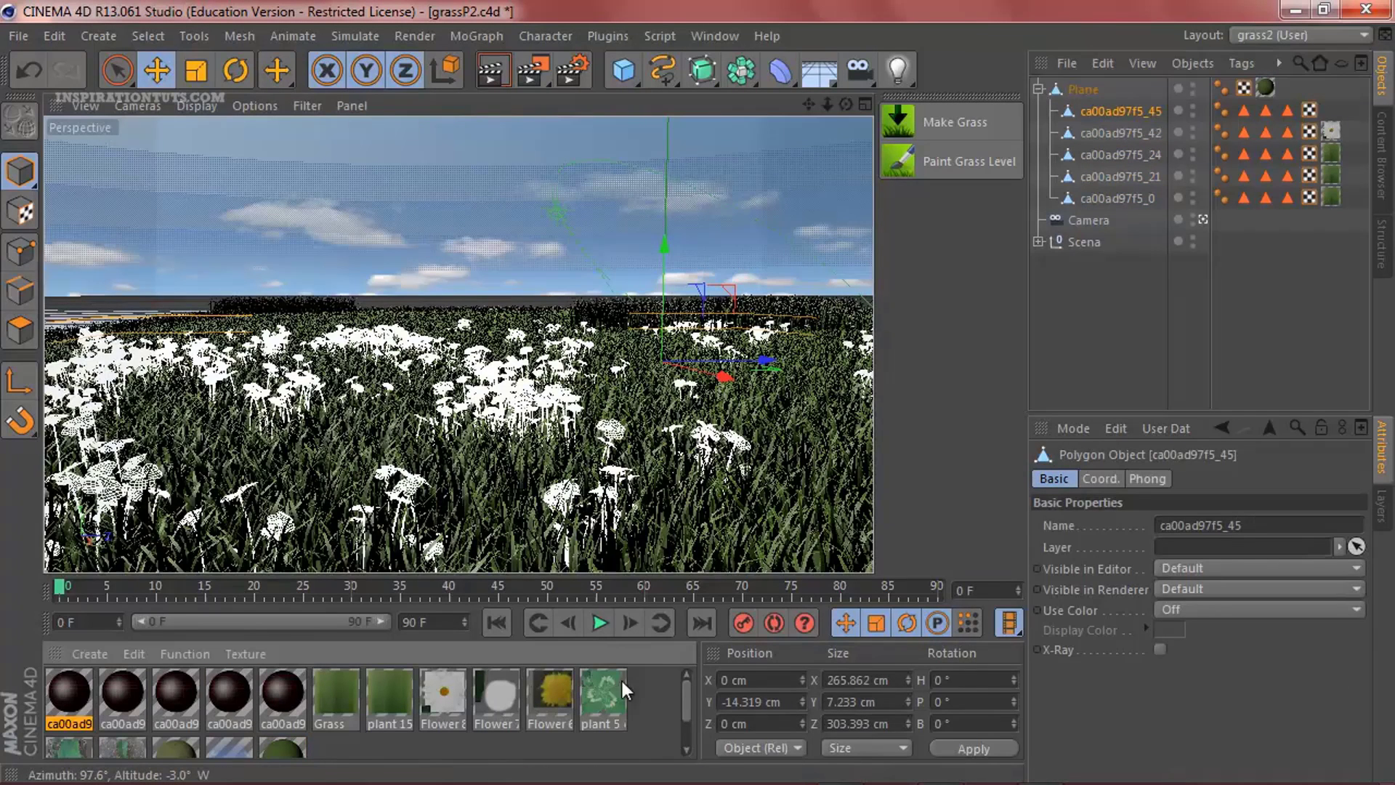
pyautogui.moveTo(1096, 116); pyautogui.dragTo(1097, 115)
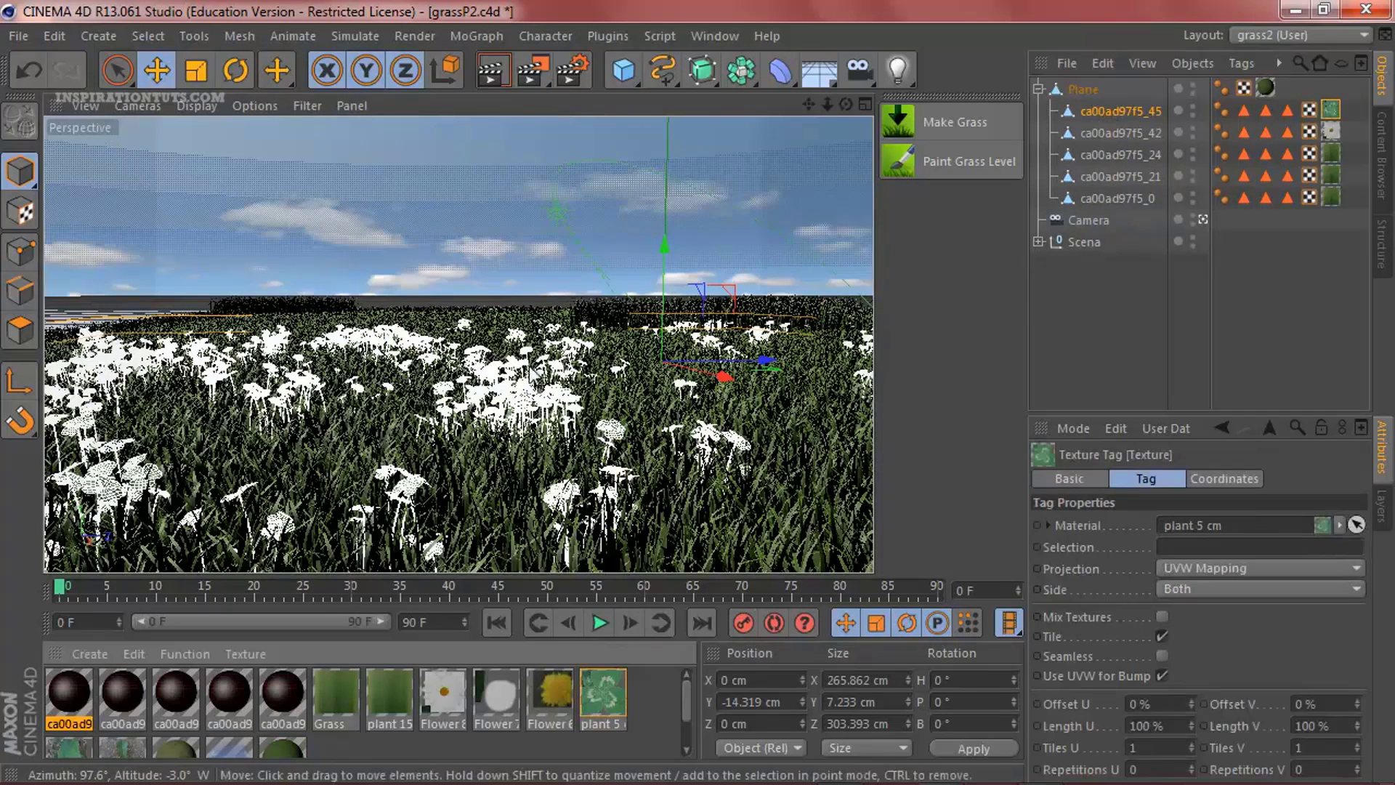
pyautogui.click(1104, 375)
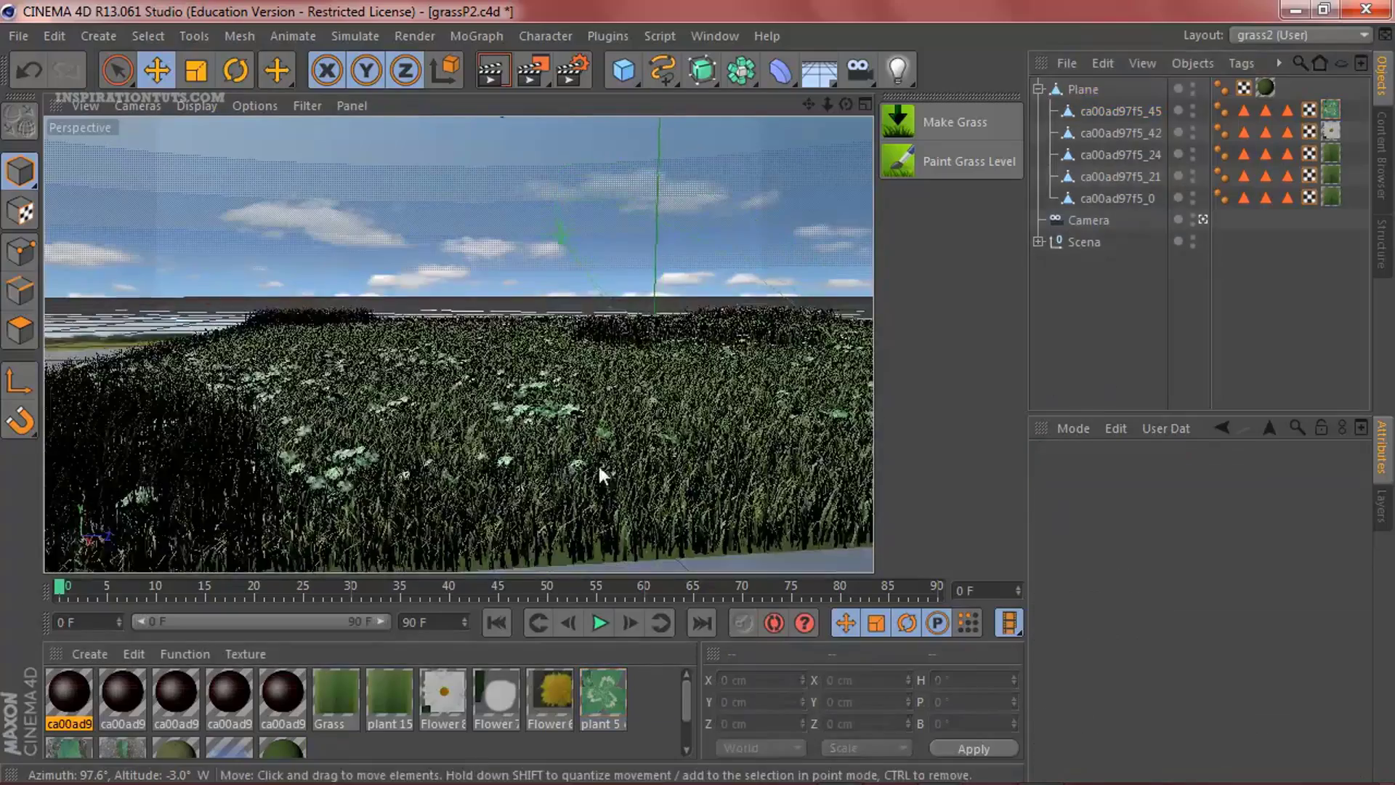
# - Raise the Sign_Controller's Weathering and Dirt sliders to age the numbered sign
pyautogui.keyDown('alt'); pyautogui.moveTo(597, 463); pyautogui.dragTo(487, 286); pyautogui.keyUp('alt')
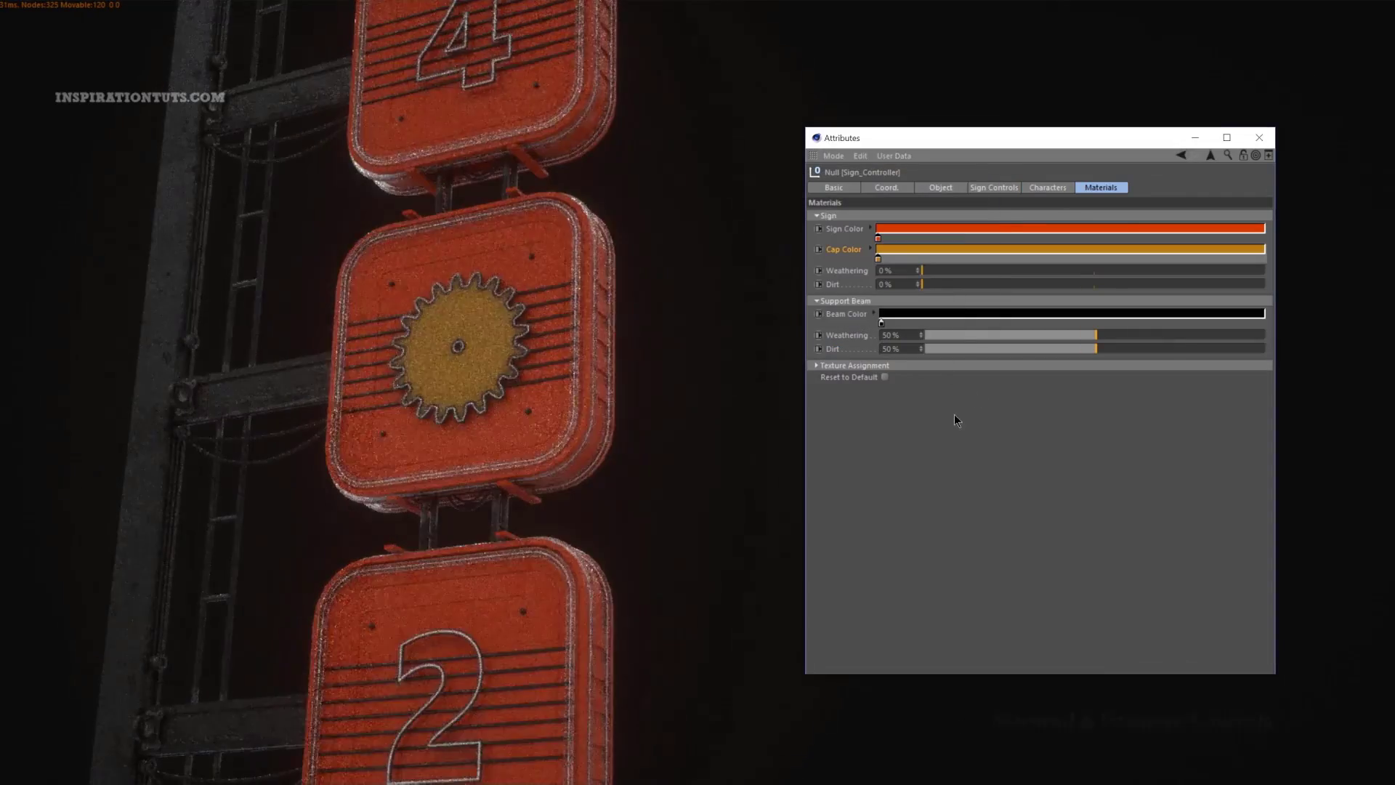
pyautogui.moveTo(922, 270); pyautogui.dragTo(1271, 286)
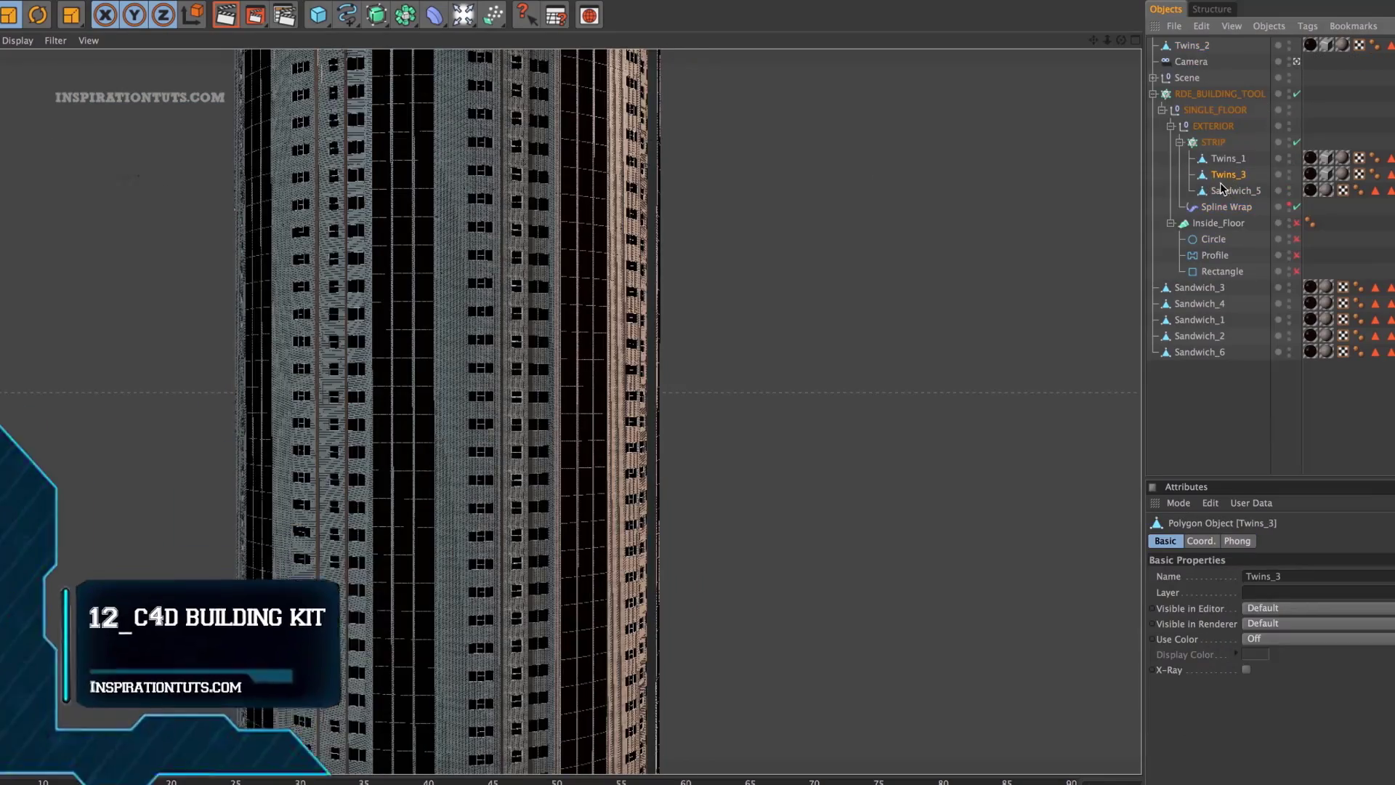
# - Move Twins_3 out of the STRIP group and Sandwich_3 into it
pyautogui.click(1226, 191)
pyautogui.moveTo(1229, 157); pyautogui.dragTo(1192, 41)
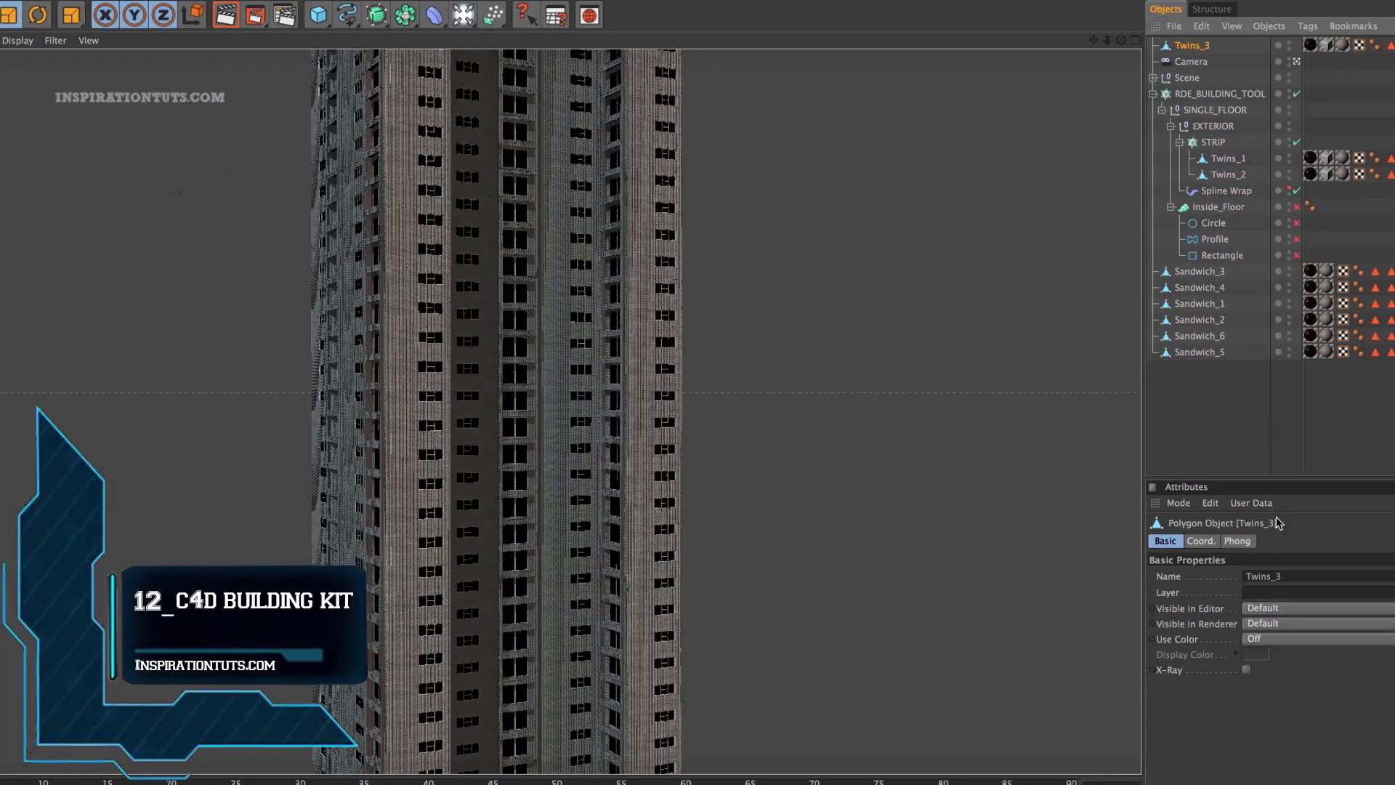
pyautogui.moveTo(1200, 287); pyautogui.dragTo(1228, 183)
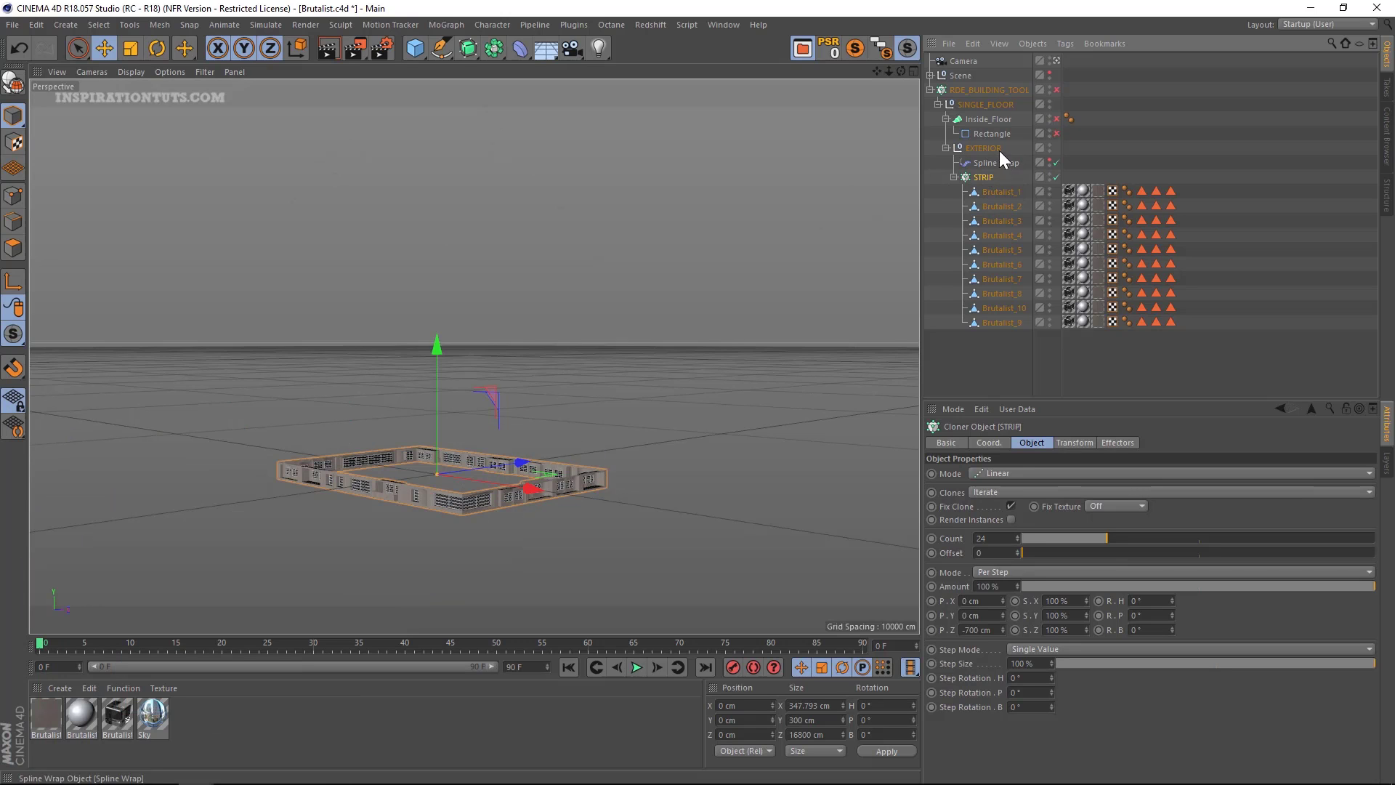
# - Set the RDE_BUILDING_TOOL cloner Count to 50 and open the Content Browser
pyautogui.click(990, 135)
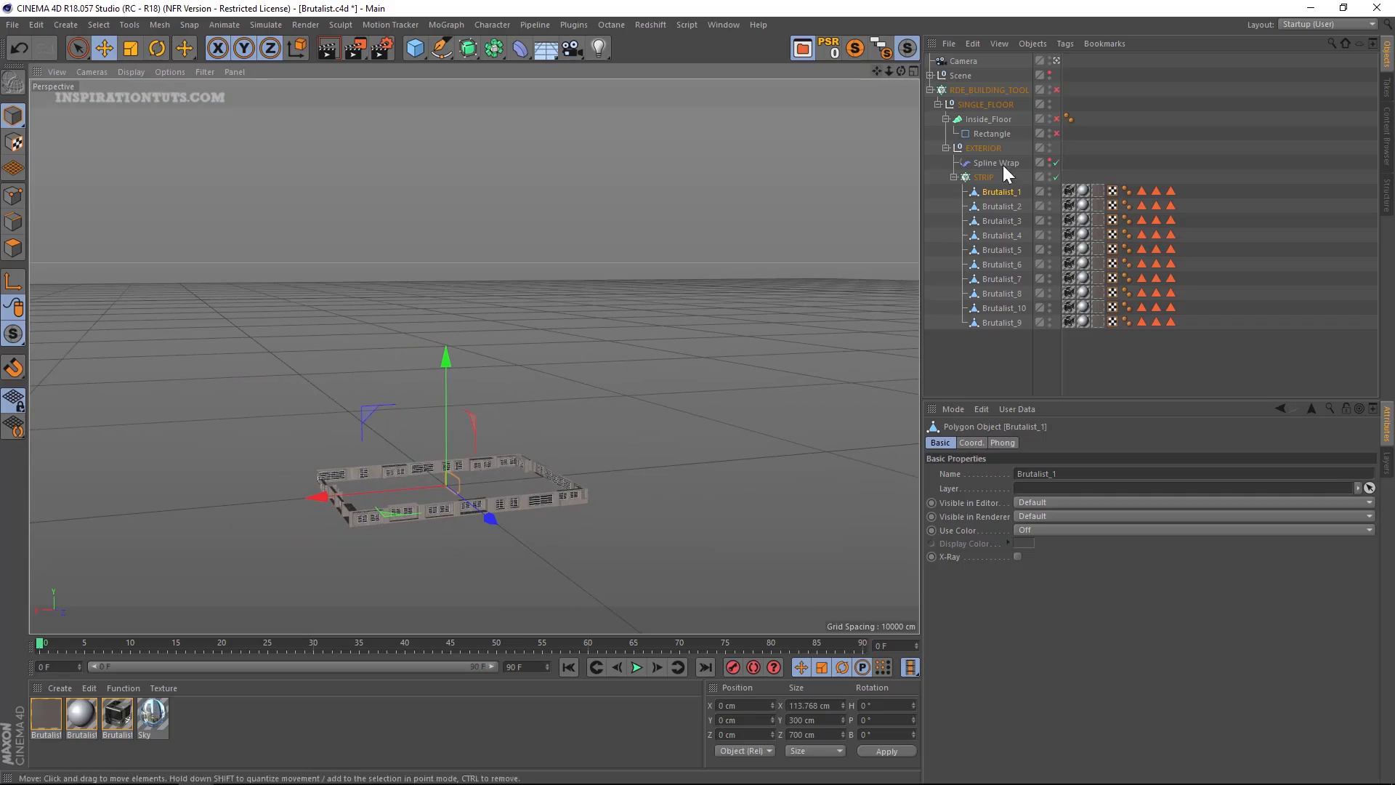
pyautogui.click(1011, 90)
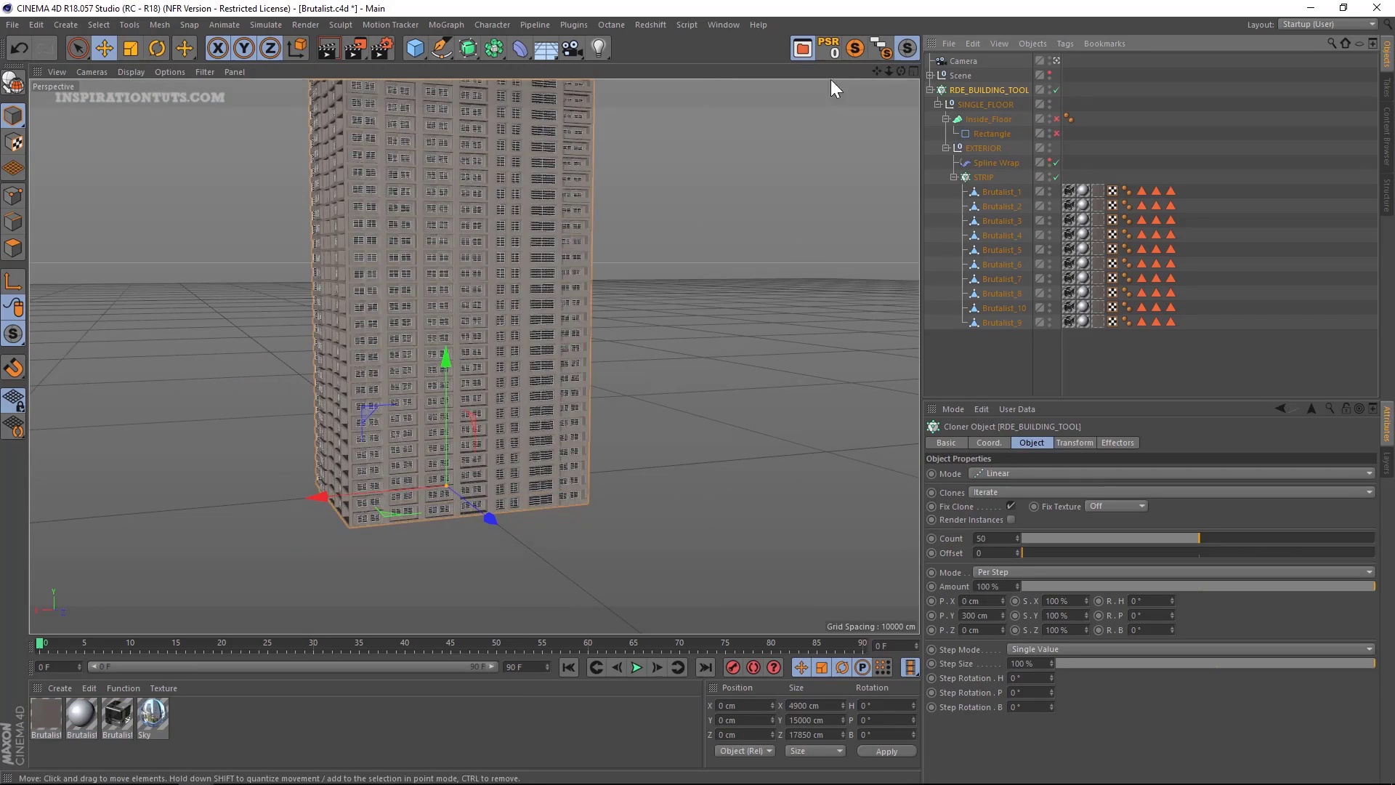
pyautogui.scroll(5, 494, 320)
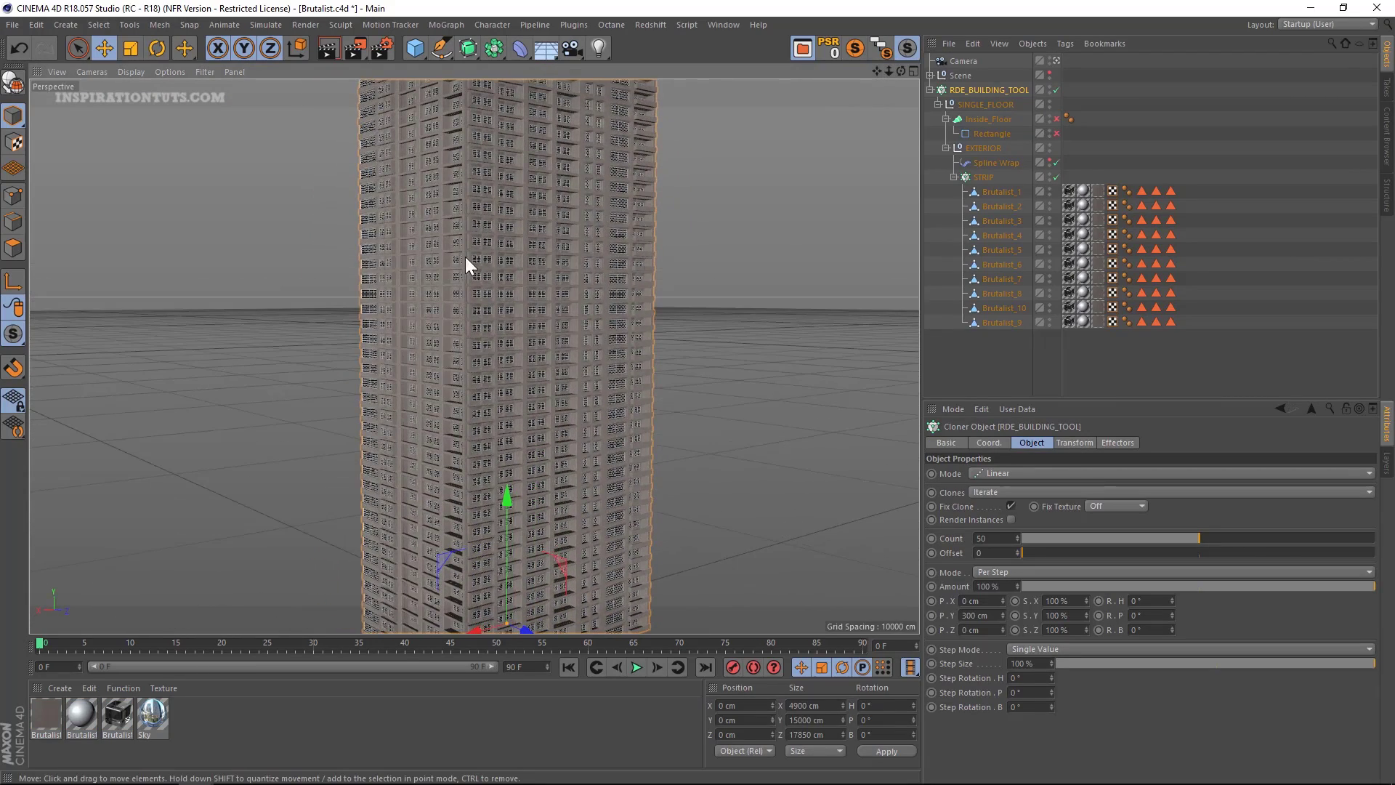
pyautogui.click(804, 48)
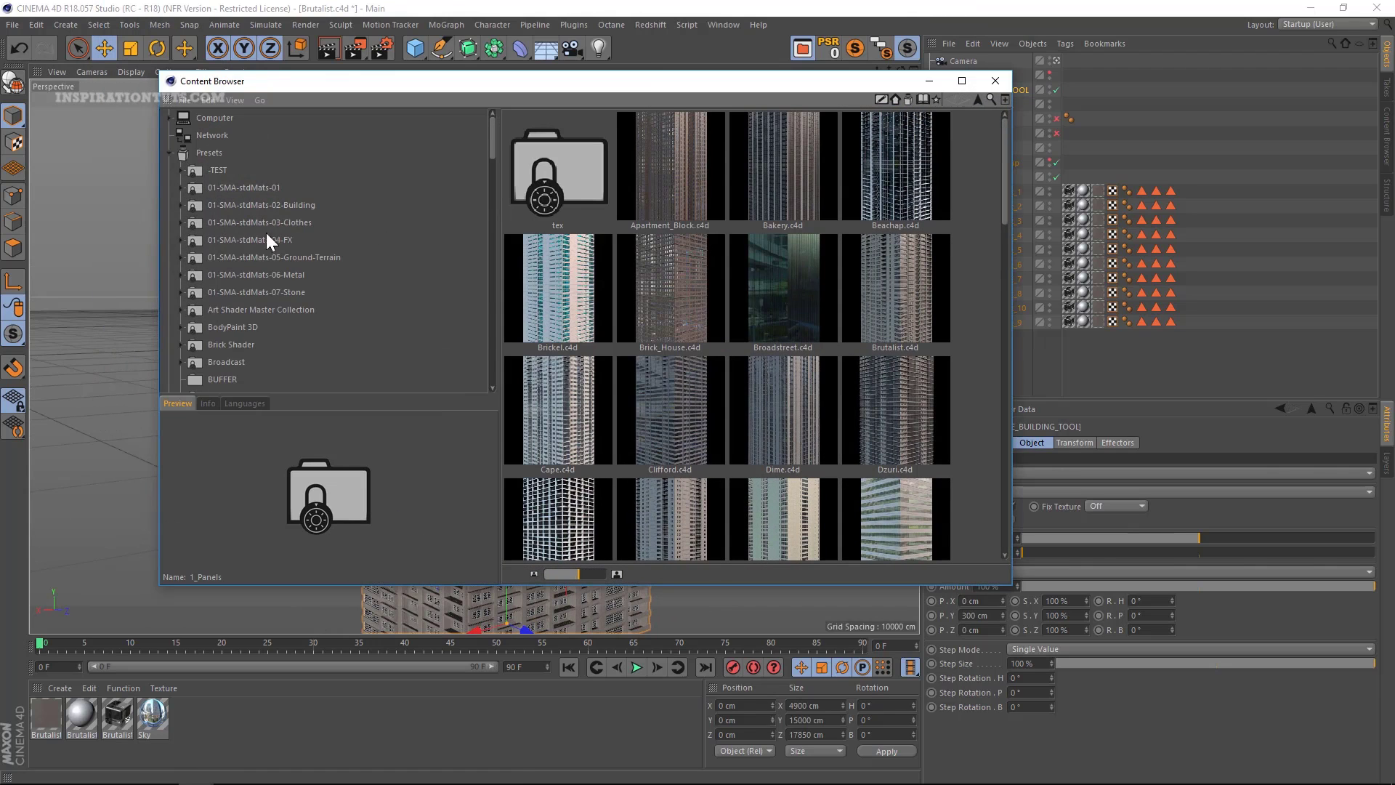
# - Add Oval-30.c4d from Building_Kit_1.3 > 2_Building_Splines to the scene
pyautogui.scroll(-2, 495, 154)
pyautogui.click(233, 177)
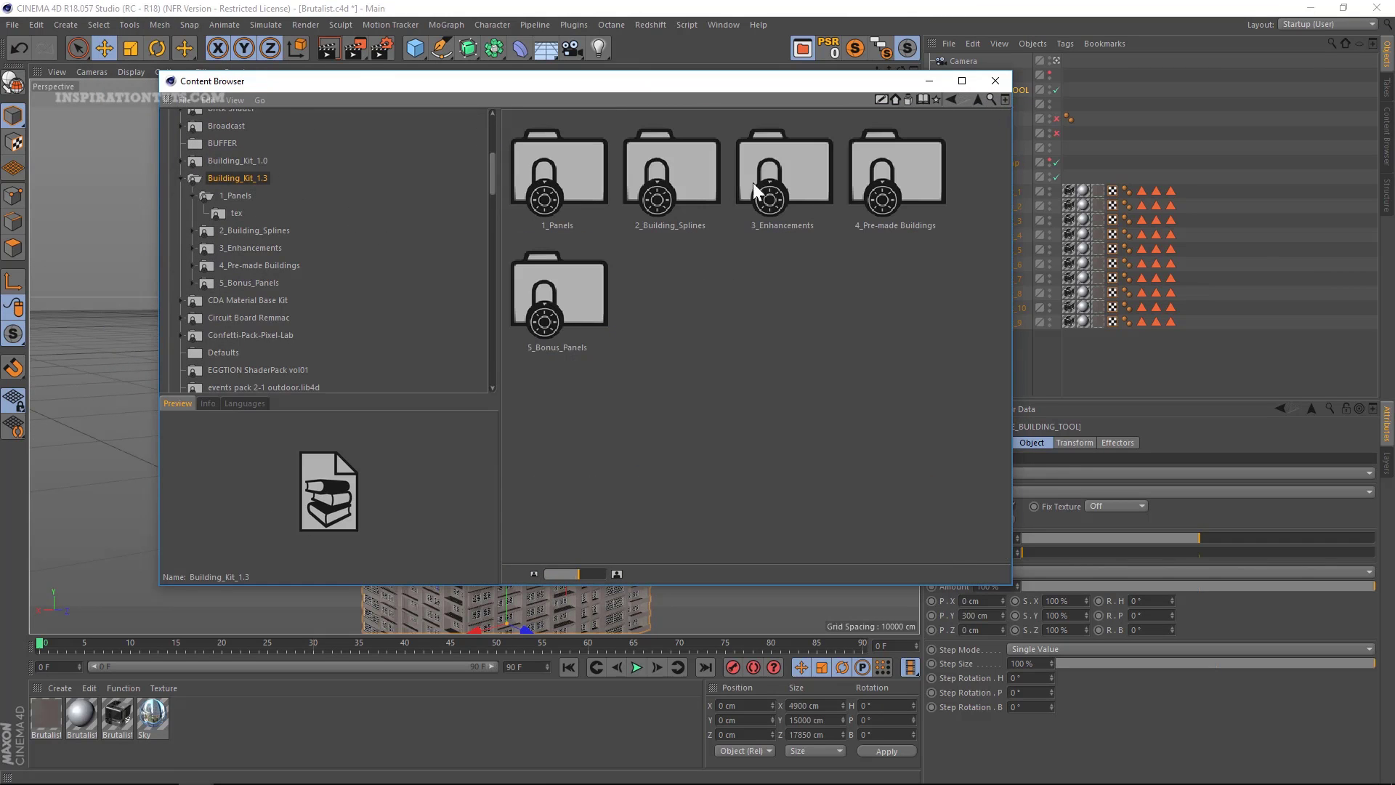
pyautogui.doubleClick(678, 189)
pyautogui.scroll(-4, 1005, 187)
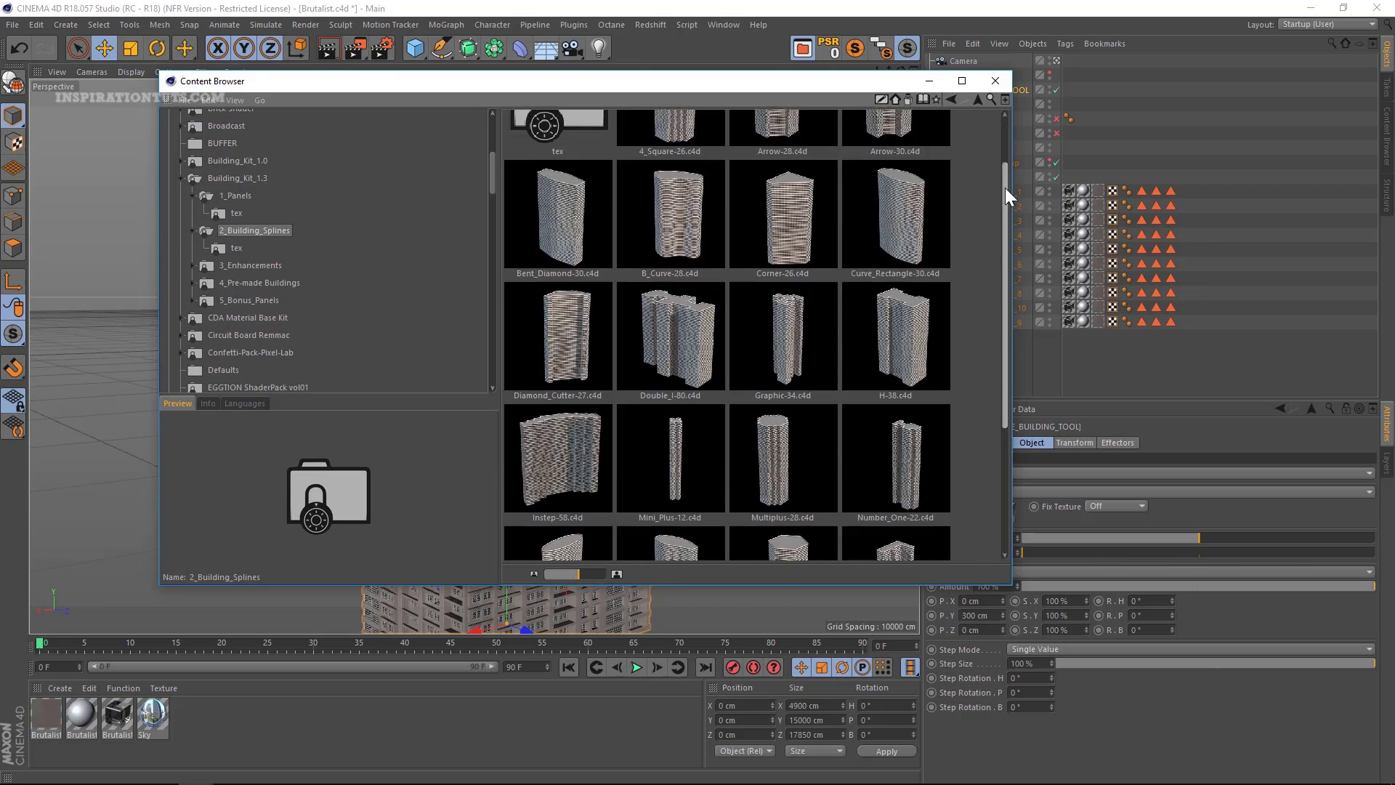
pyautogui.scroll(4, 771, 365)
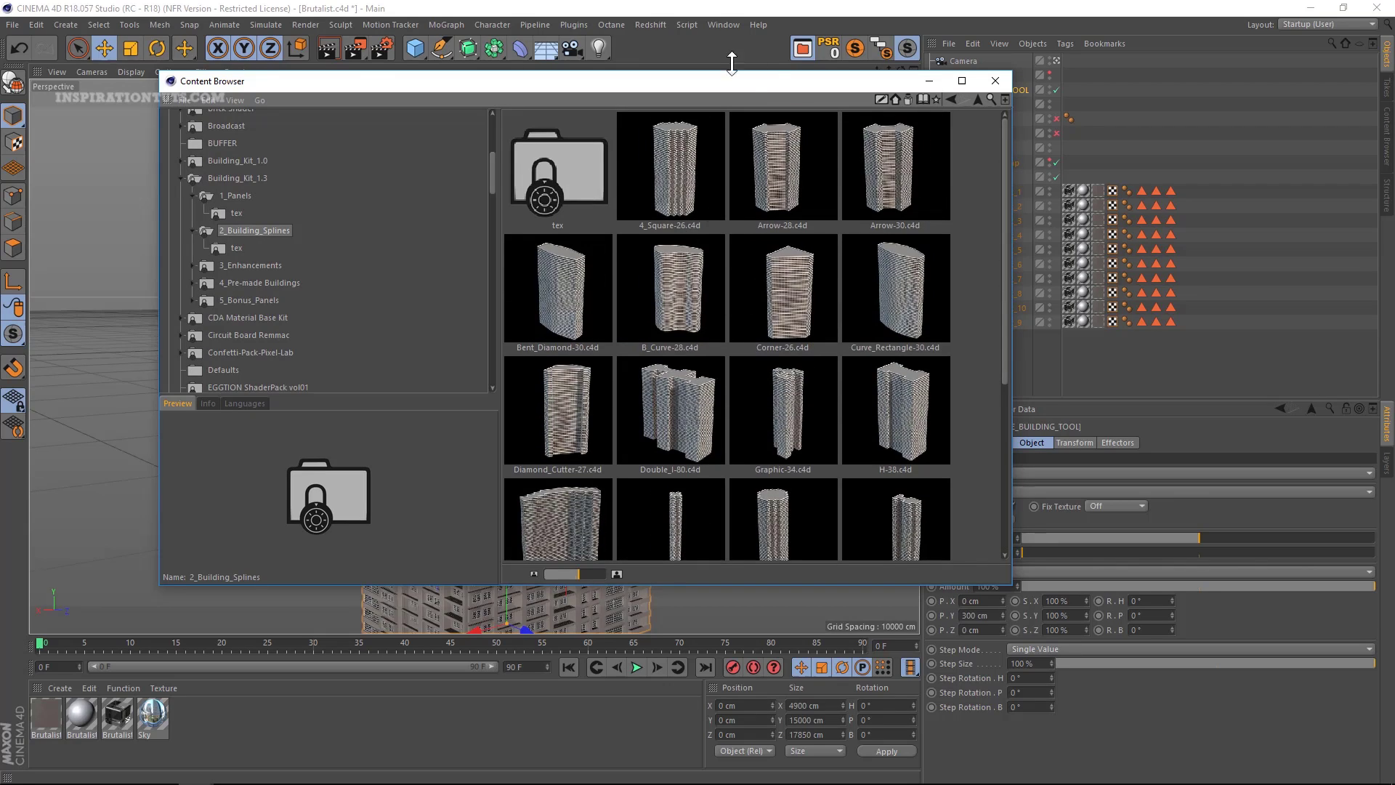
pyautogui.moveTo(1006, 207); pyautogui.dragTo(982, 408)
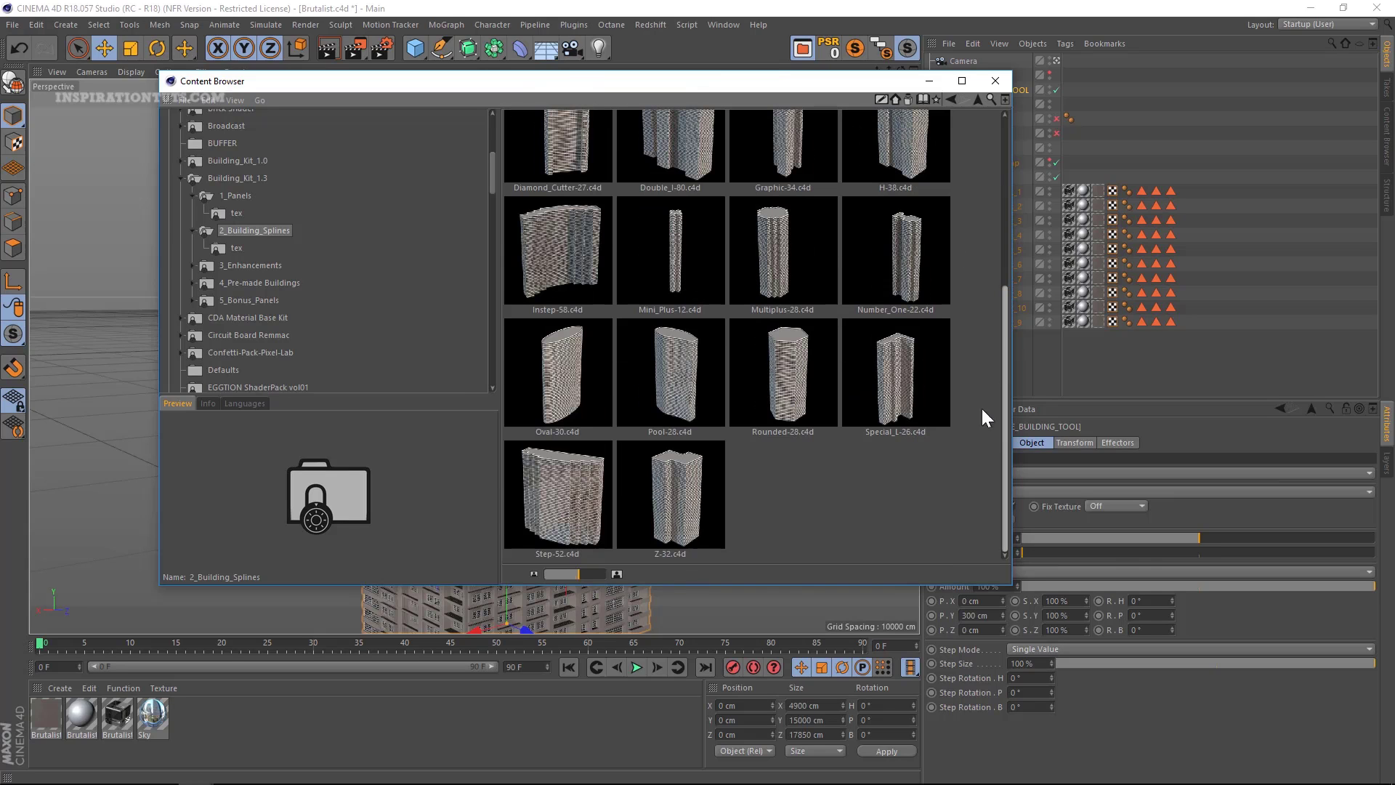
pyautogui.click(670, 372)
pyautogui.click(576, 364)
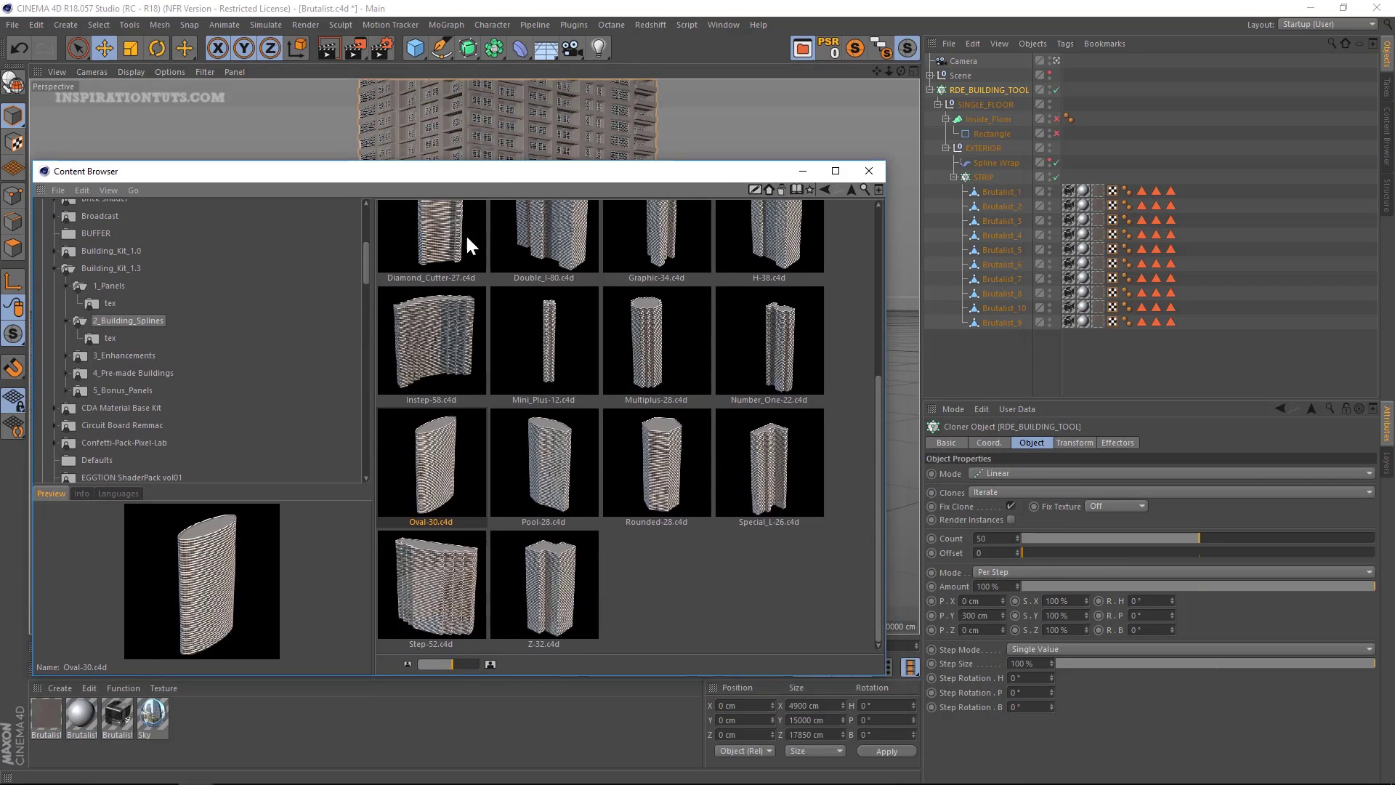
pyautogui.moveTo(1191, 136); pyautogui.dragTo(1192, 138)
pyautogui.click(868, 171)
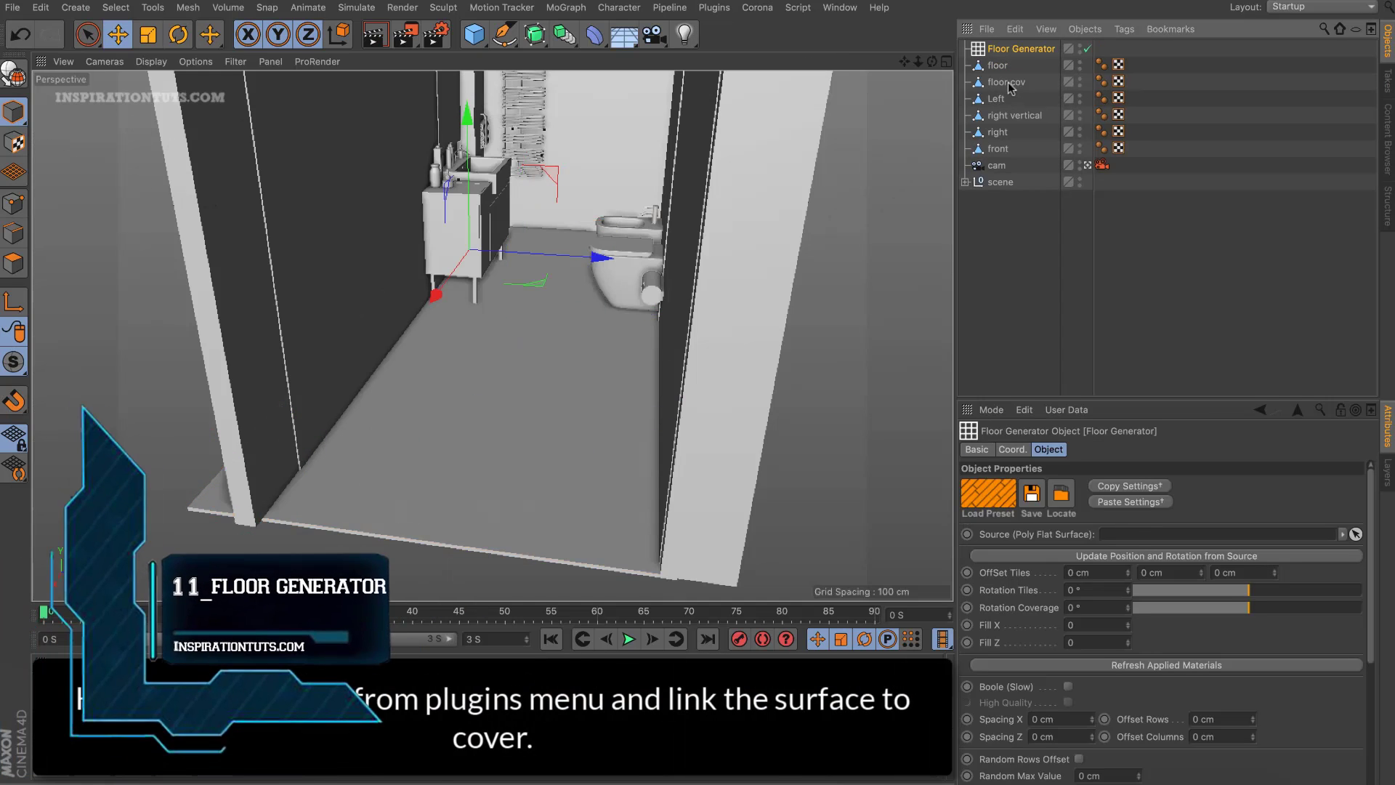
# - Use floor cov as the Floor Generator source, apply a tile preset and increase tile rotation
pyautogui.moveTo(1010, 87); pyautogui.dragTo(1133, 536)
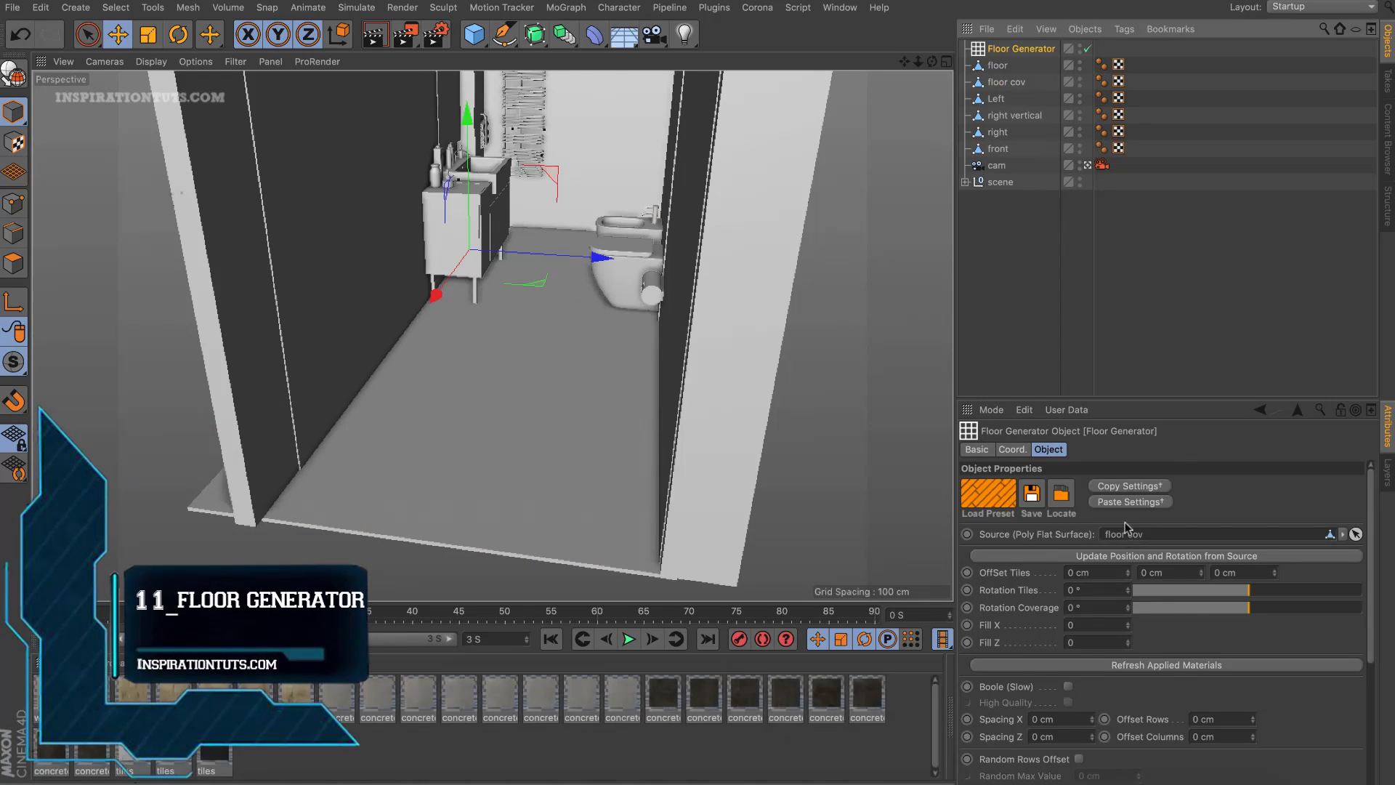
pyautogui.click(988, 494)
pyautogui.click(1094, 509)
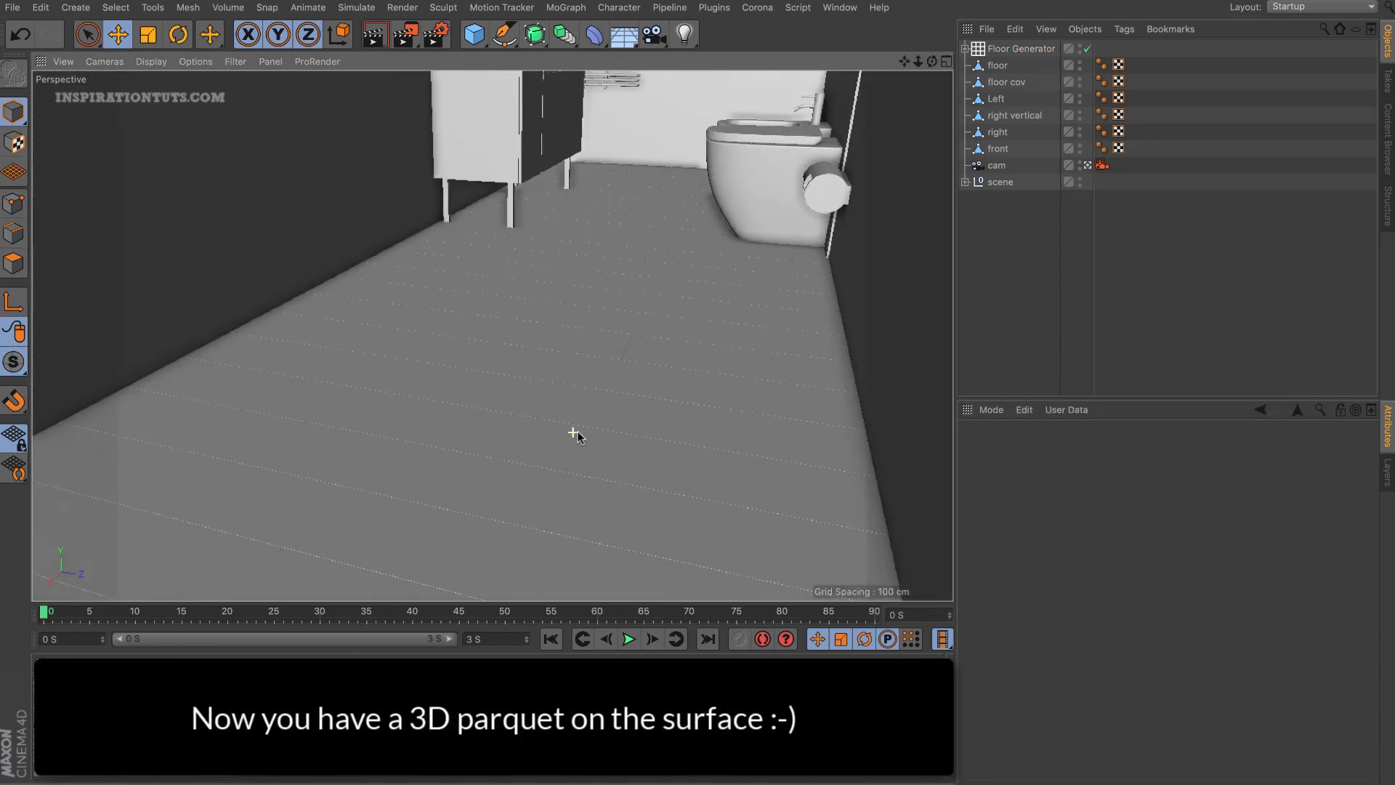
pyautogui.keyDown('alt'); pyautogui.moveTo(574, 434); pyautogui.dragTo(520, 439); pyautogui.keyUp('alt')
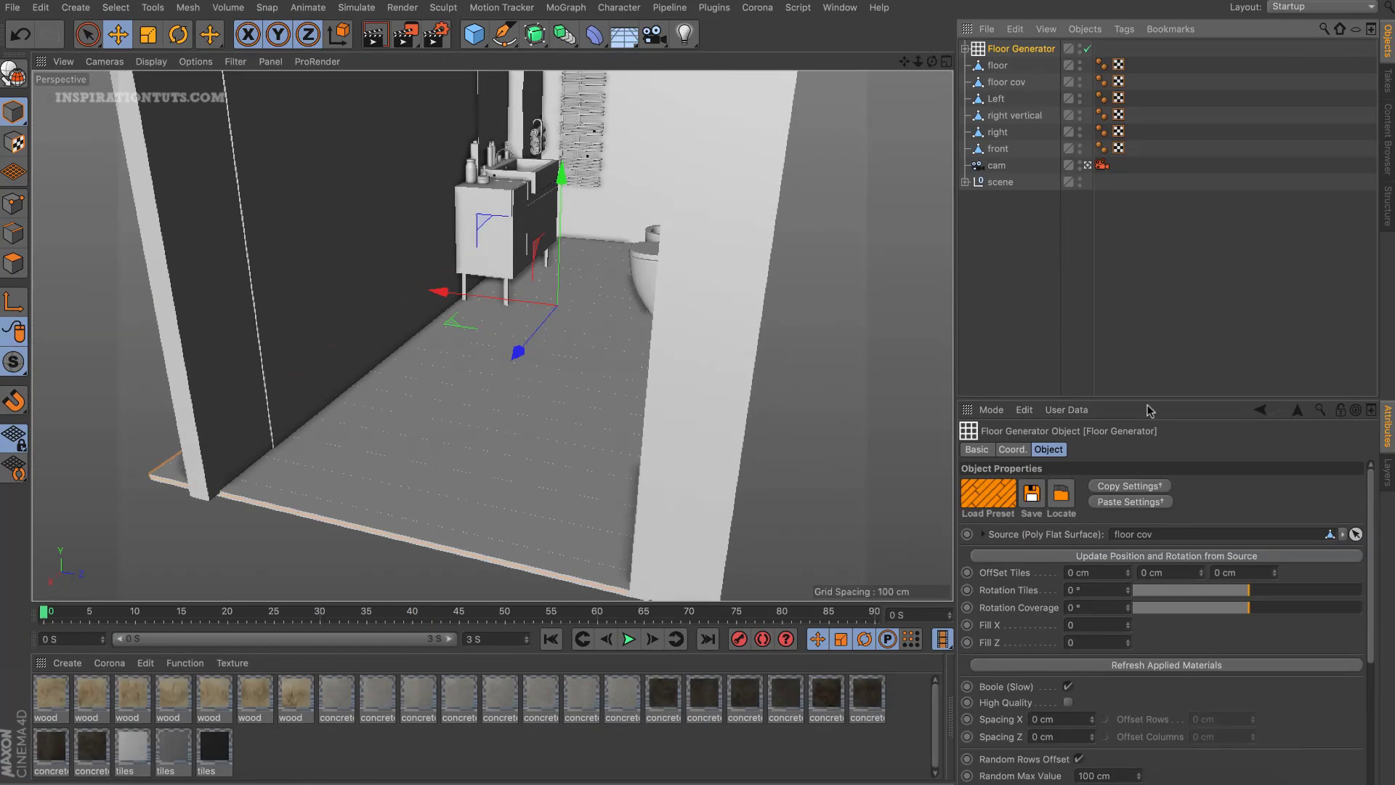
pyautogui.moveTo(1128, 591); pyautogui.dragTo(1112, 590)
pyautogui.hotkey('ctrl', 'z')
pyautogui.moveTo(1248, 607); pyautogui.dragTo(1283, 612)
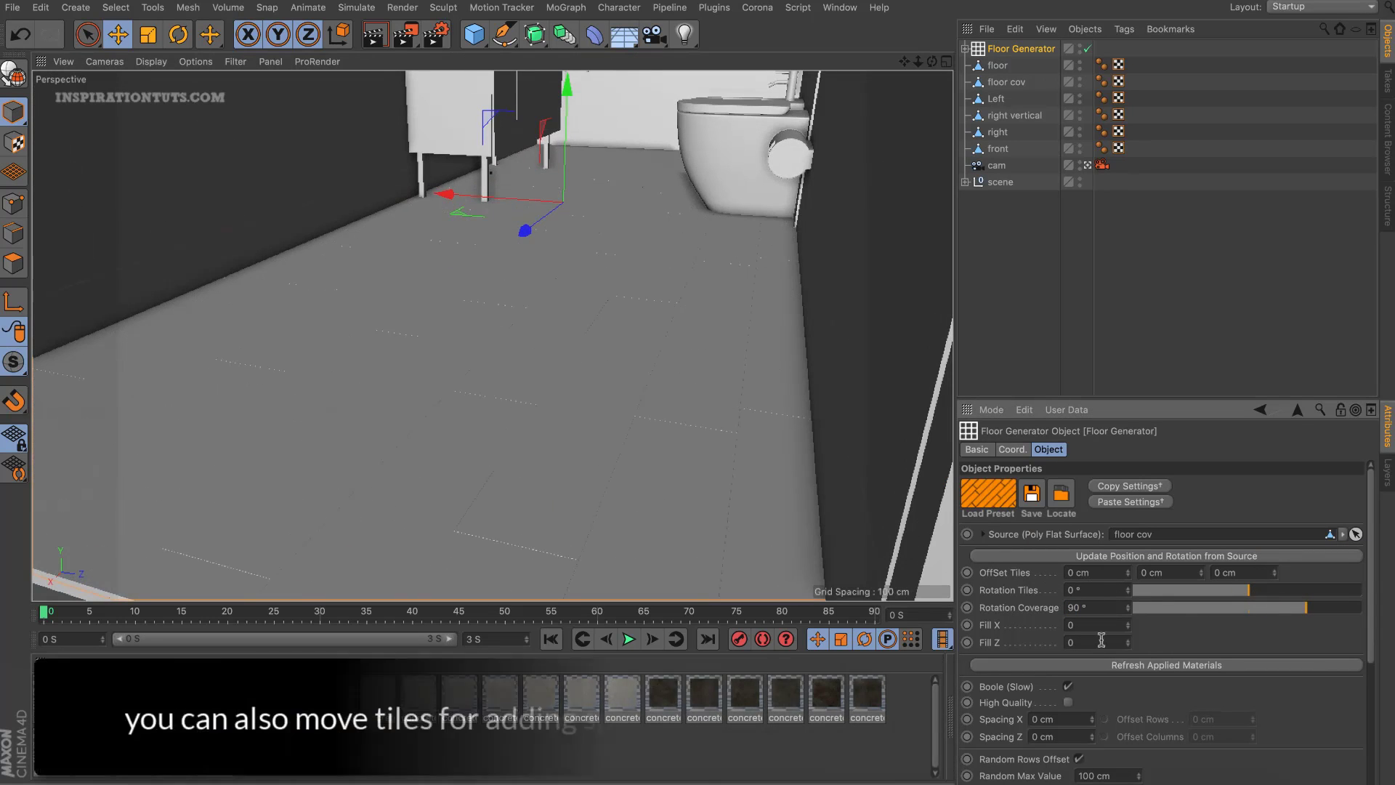
pyautogui.scroll(-3, 1095, 643)
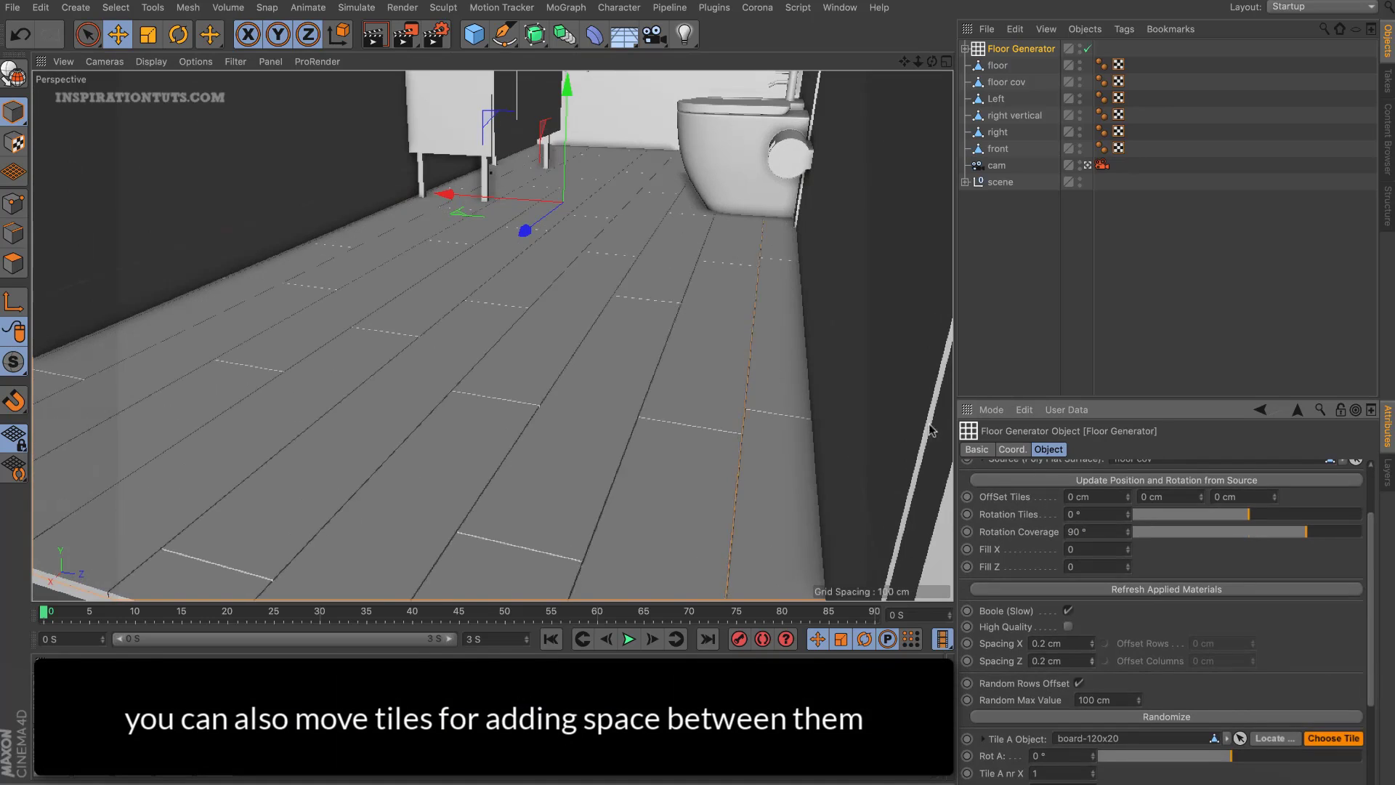
pyautogui.keyDown('alt'); pyautogui.moveTo(930, 430); pyautogui.dragTo(610, 476); pyautogui.keyUp('alt')
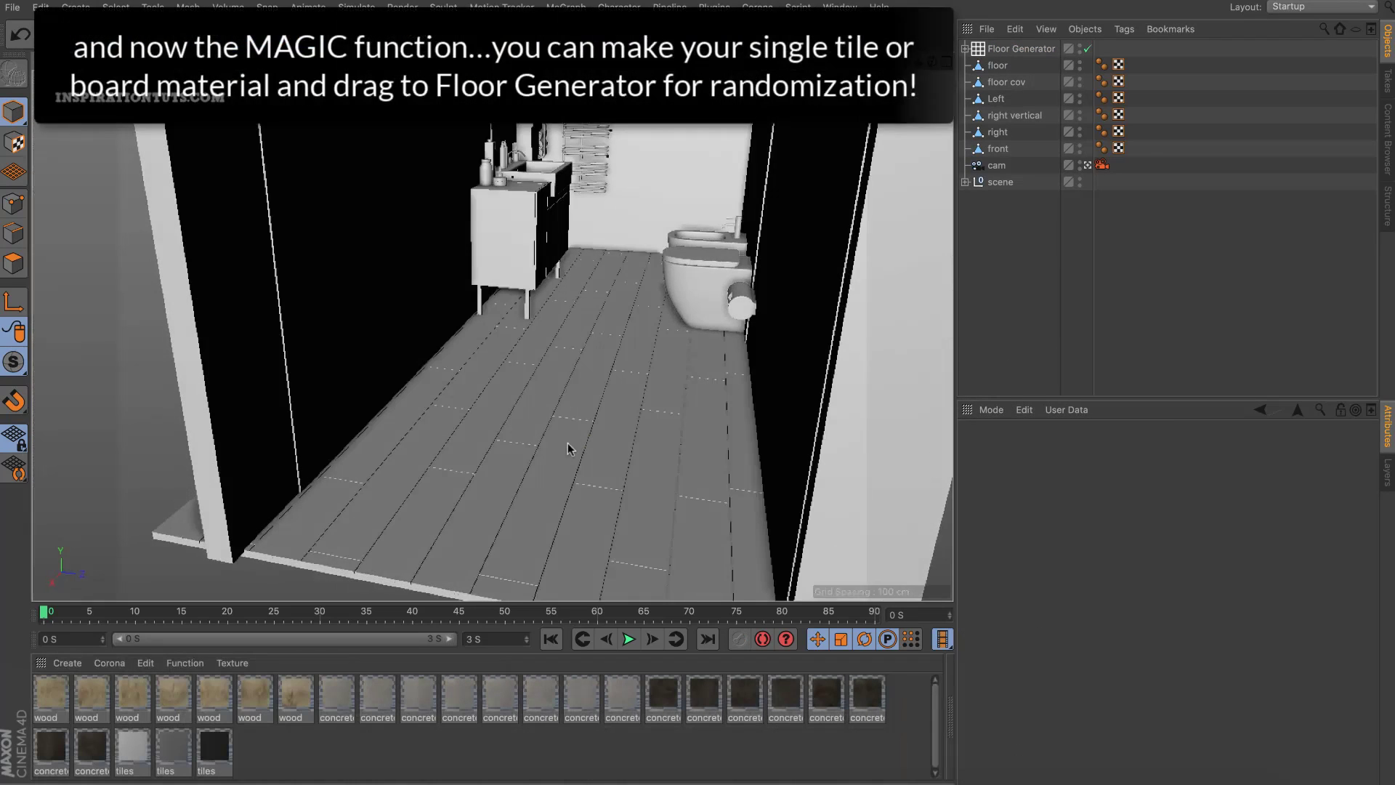
# - Apply the set of wood materials to the Floor Generator and refresh the tile materials
pyautogui.click(568, 442)
pyautogui.doubleClick(49, 694)
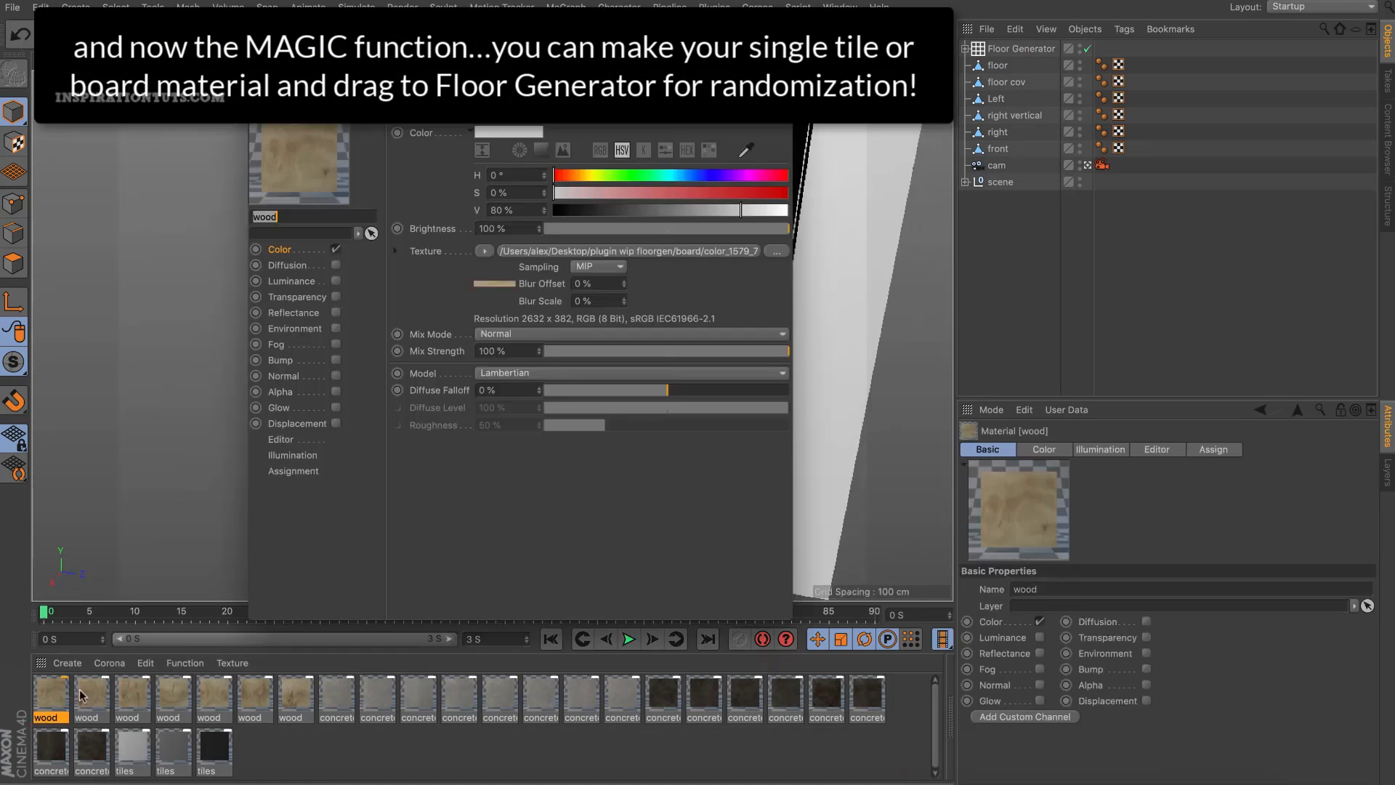
pyautogui.click(50, 694)
pyautogui.keyDown('shift'); pyautogui.click(290, 694); pyautogui.keyUp('shift')
pyautogui.moveTo(291, 694); pyautogui.dragTo(1021, 48)
pyautogui.click(625, 442)
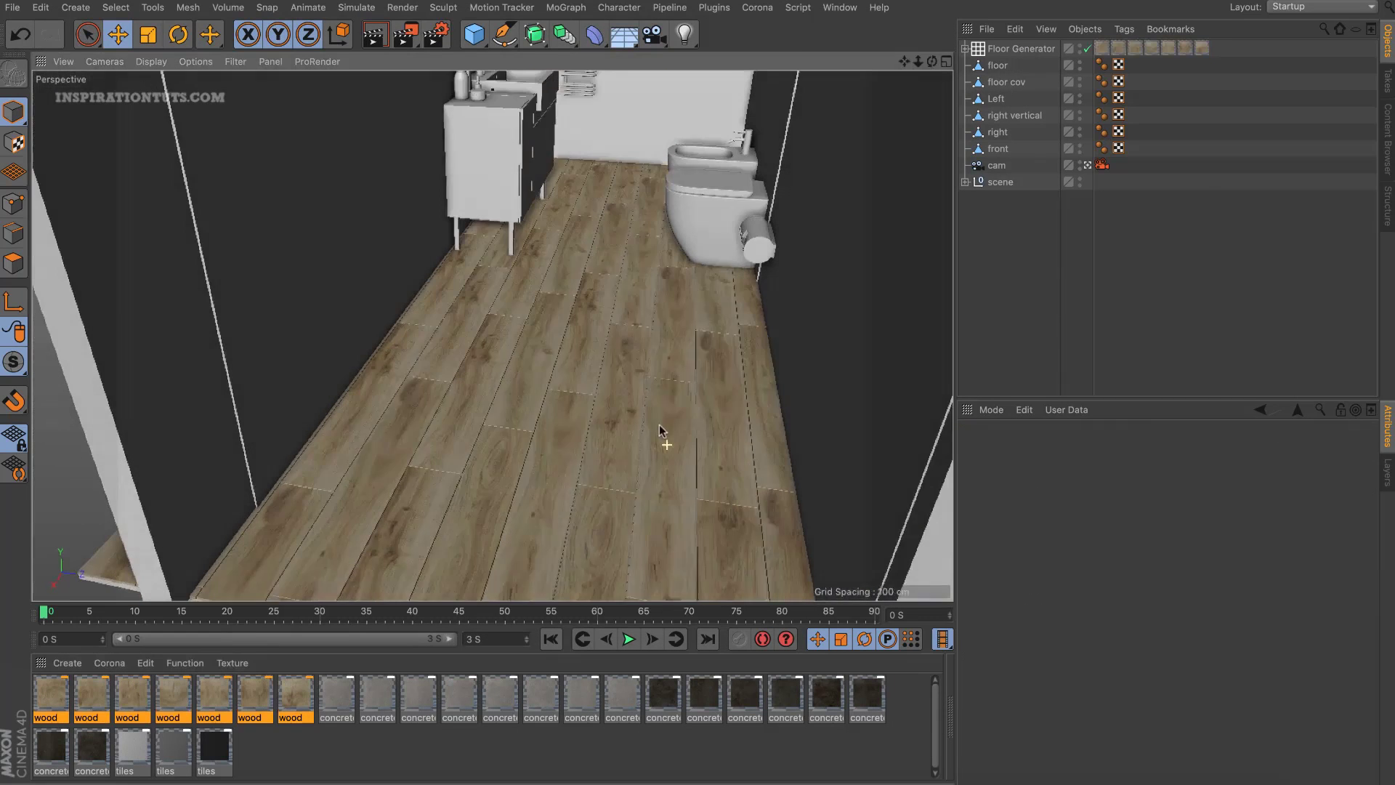
pyautogui.click(1002, 50)
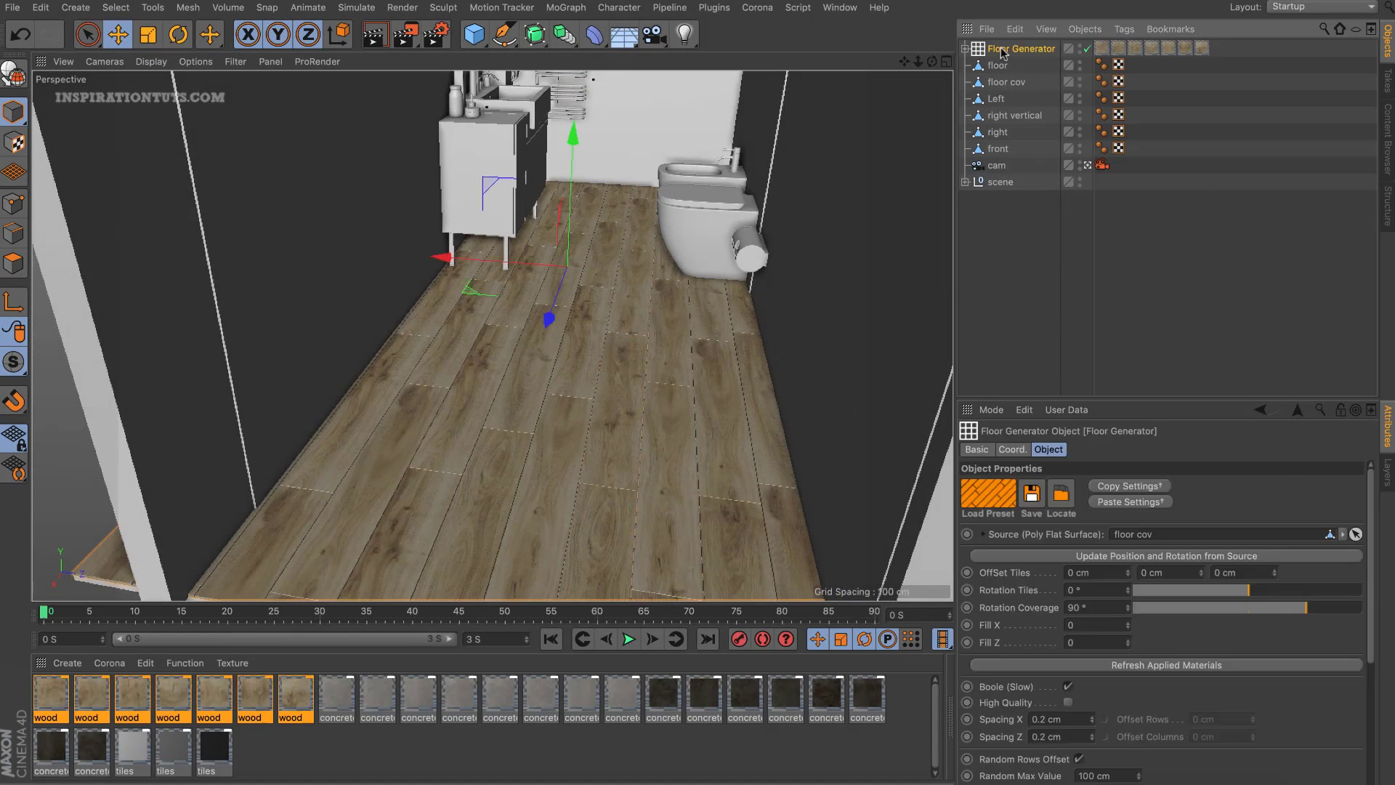
pyautogui.moveTo(1369, 583); pyautogui.dragTo(1383, 641)
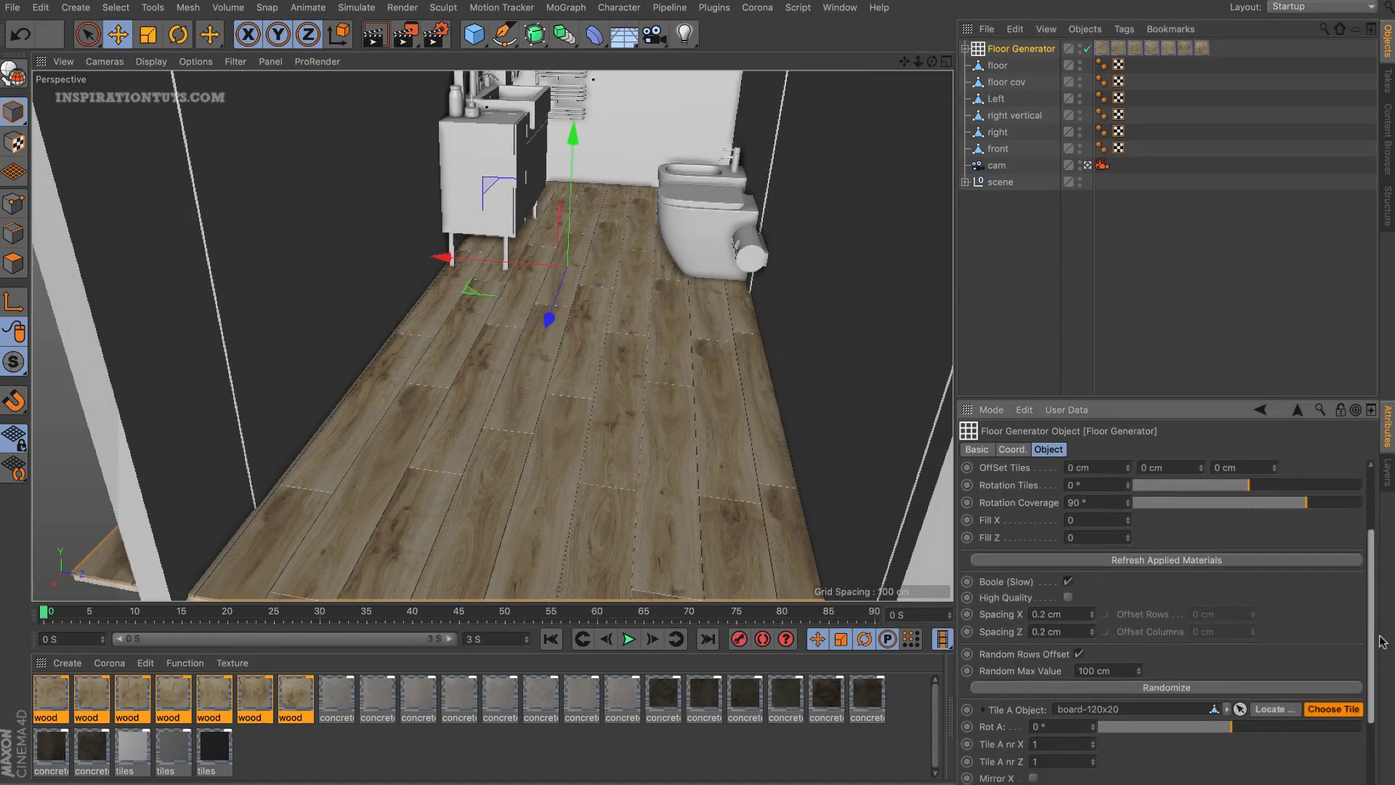
pyautogui.click(1192, 561)
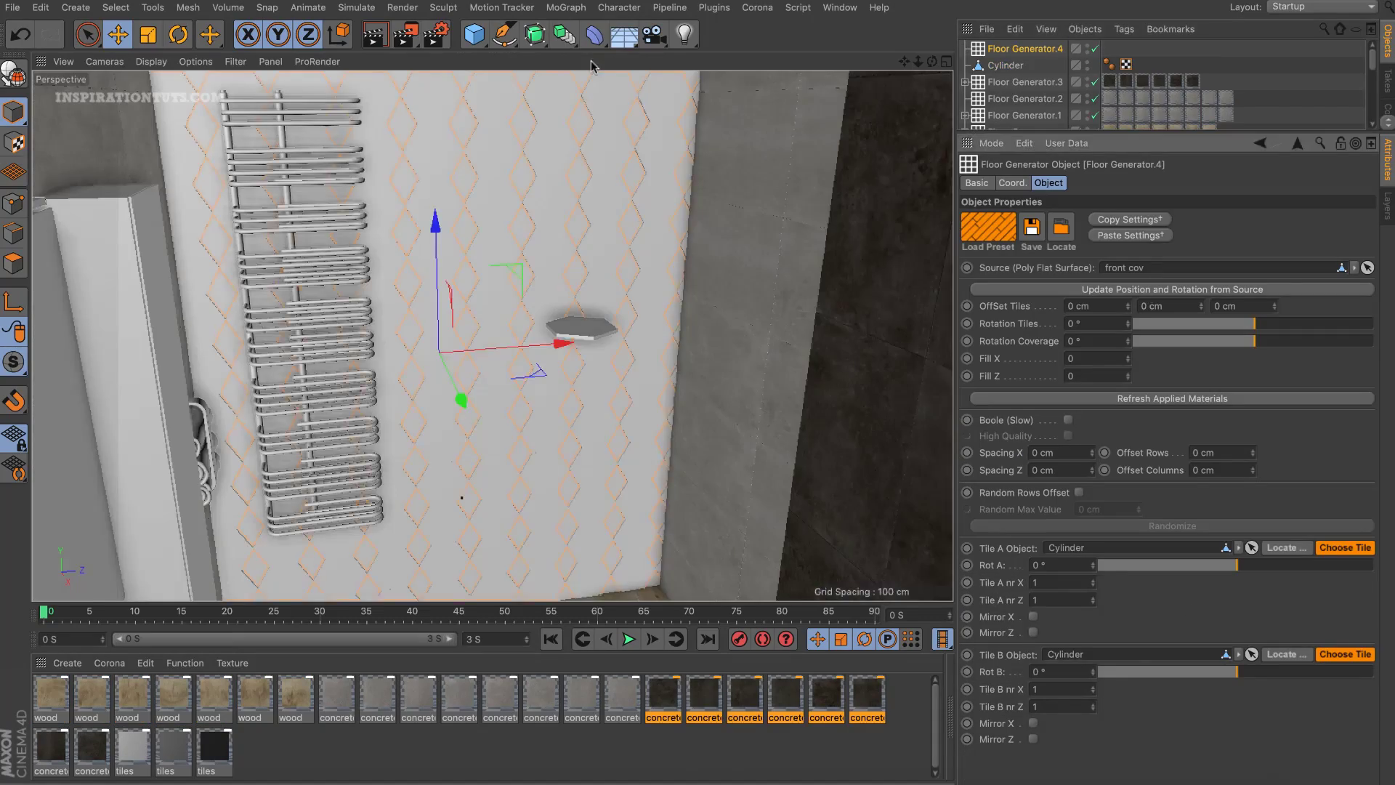
# - Show the wall tiles with wireframe lines and adjust Offset Columns to shift the hexagon pattern
pyautogui.click(164, 62)
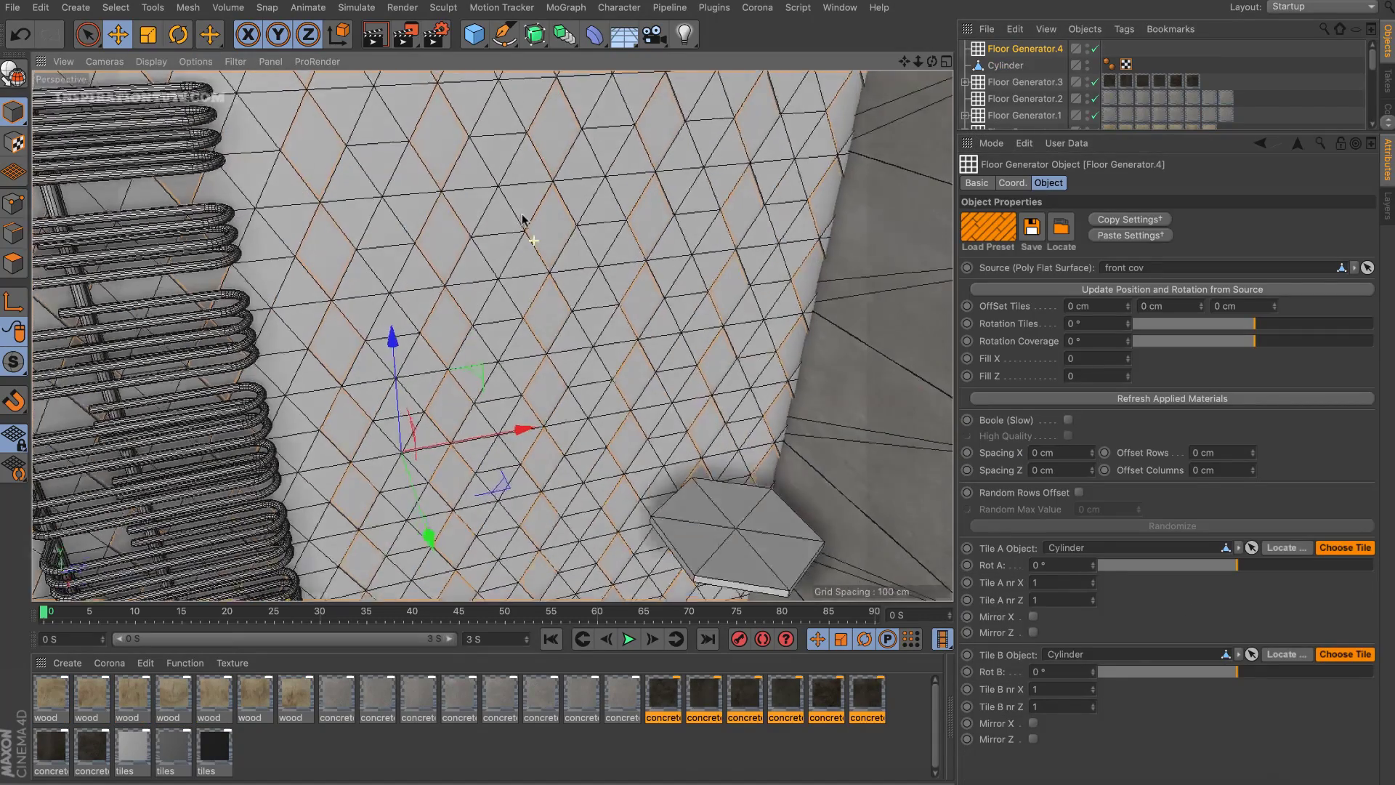
pyautogui.click(773, 393)
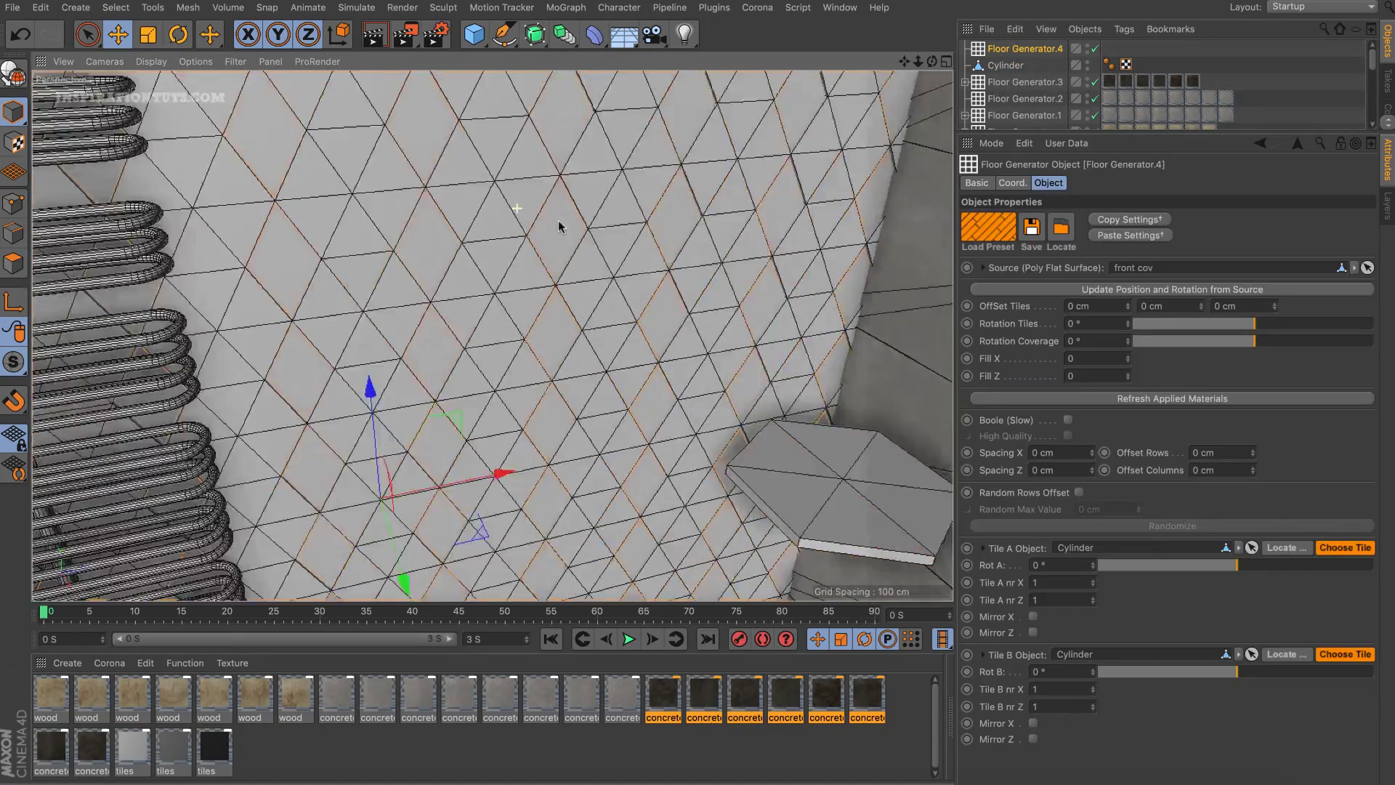
pyautogui.scroll(5, 582, 276)
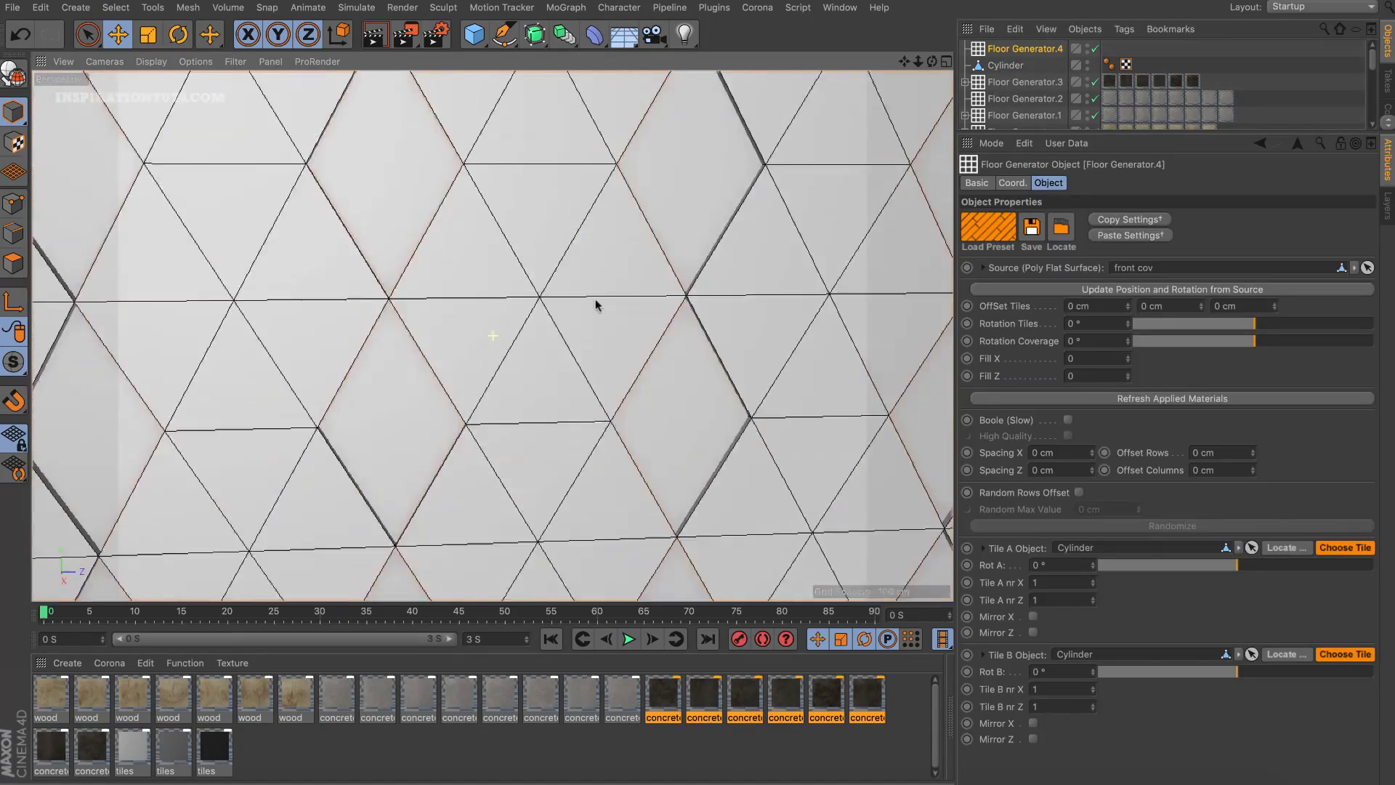
pyautogui.click(1253, 473)
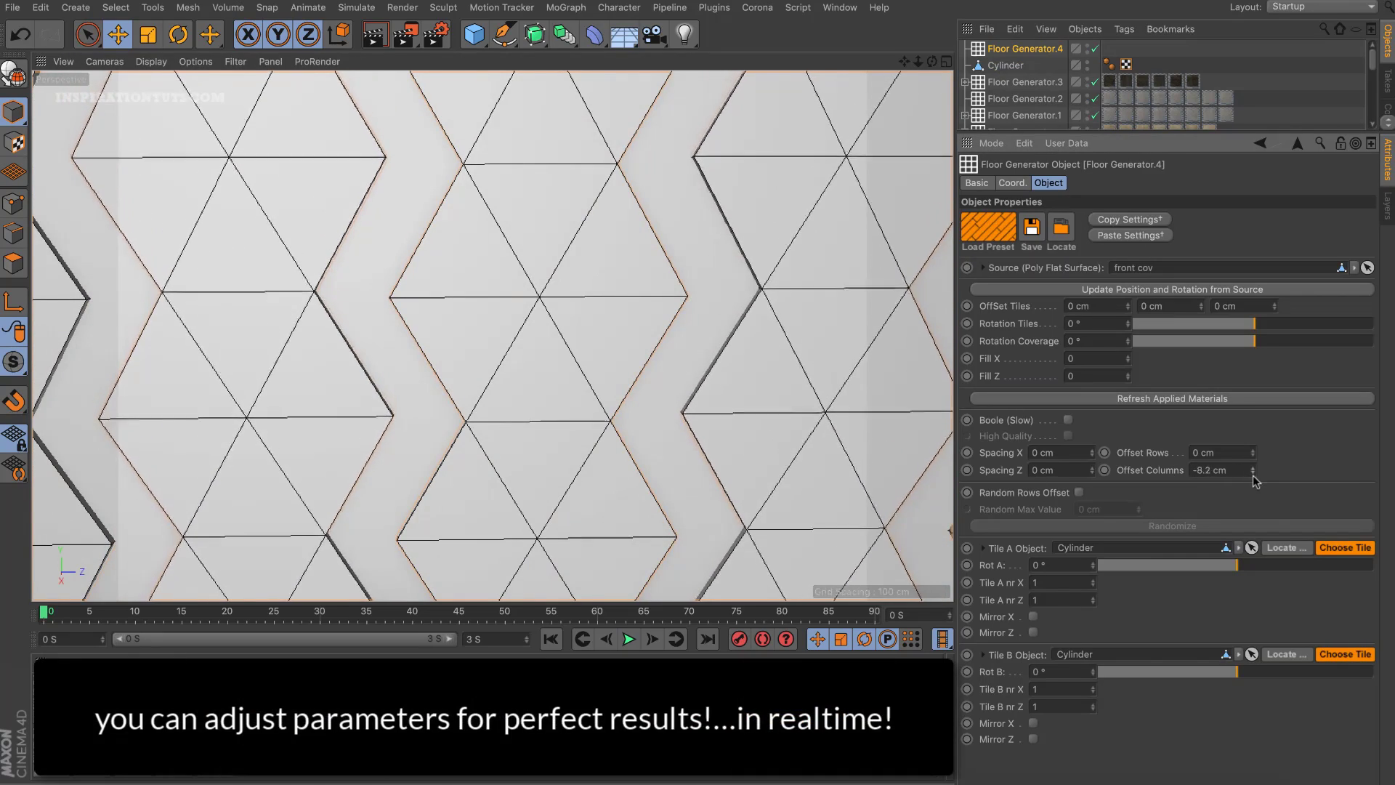
pyautogui.moveTo(1255, 480); pyautogui.dragTo(1090, 477)
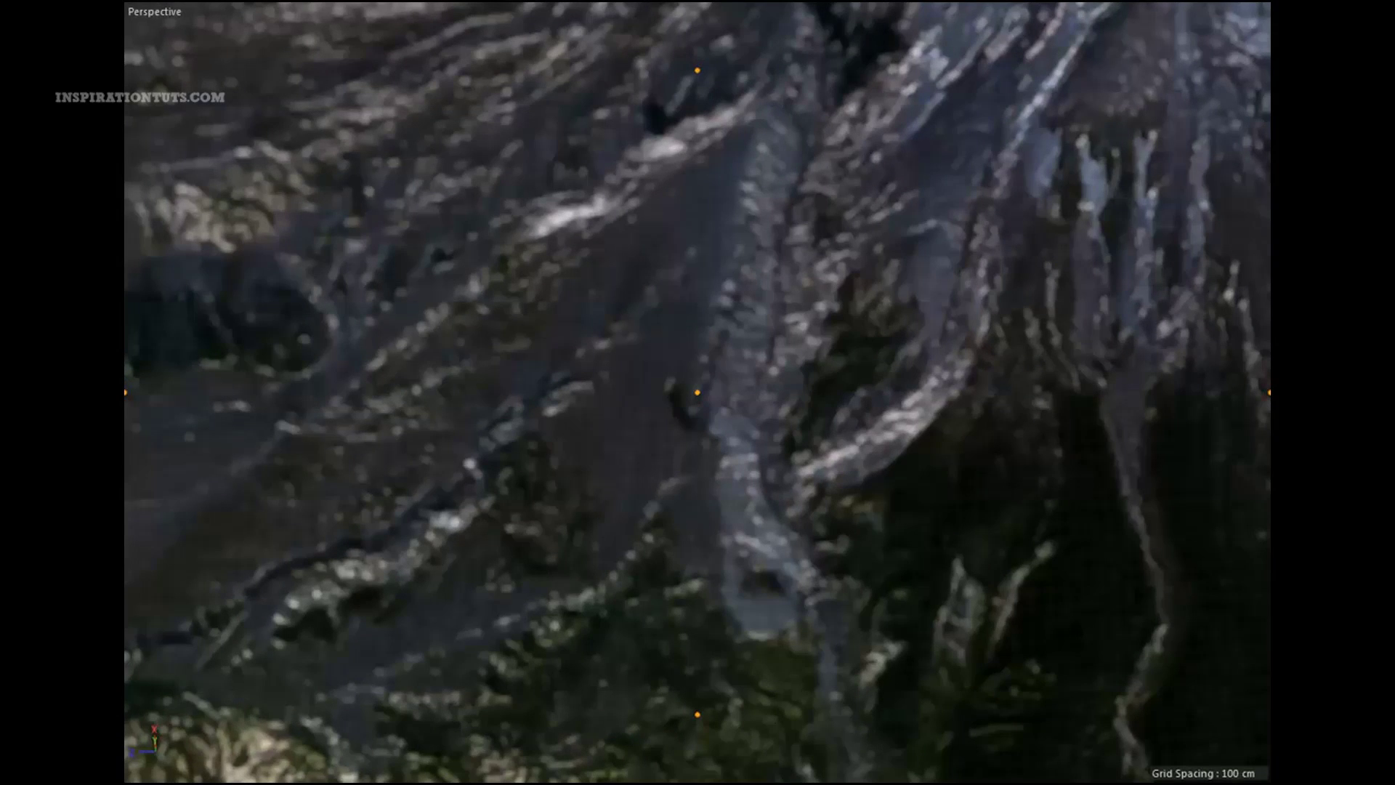
# - Orbit from the top view down to a low angle over the satellite-textured mountains
pyautogui.moveTo(697, 392); pyautogui.dragTo(697, 319, button='middle')
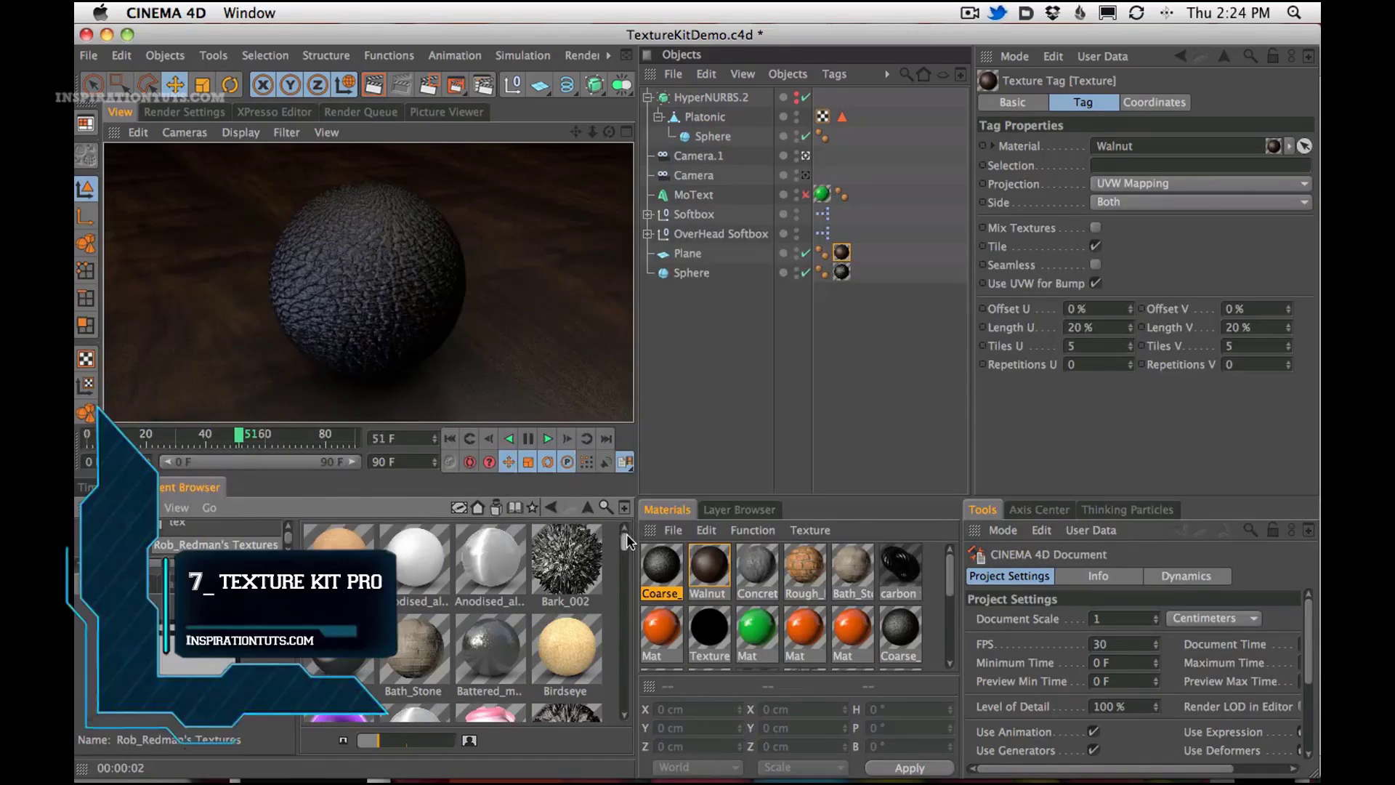
# - Try Alder, Battered_metal and Black_light on the sphere, finishing with Birdseye wood
pyautogui.moveTo(660, 567); pyautogui.dragTo(405, 352)
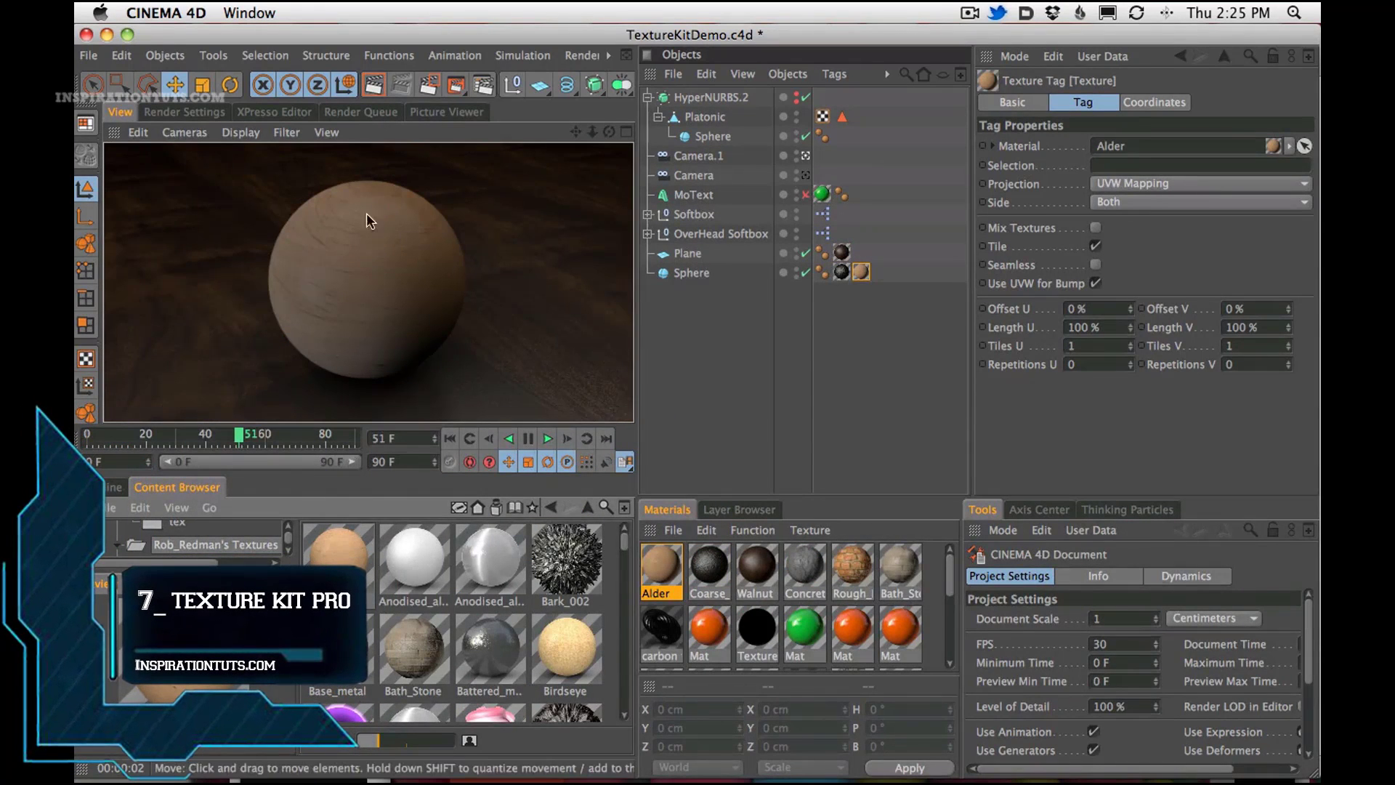
pyautogui.moveTo(491, 647); pyautogui.dragTo(371, 276)
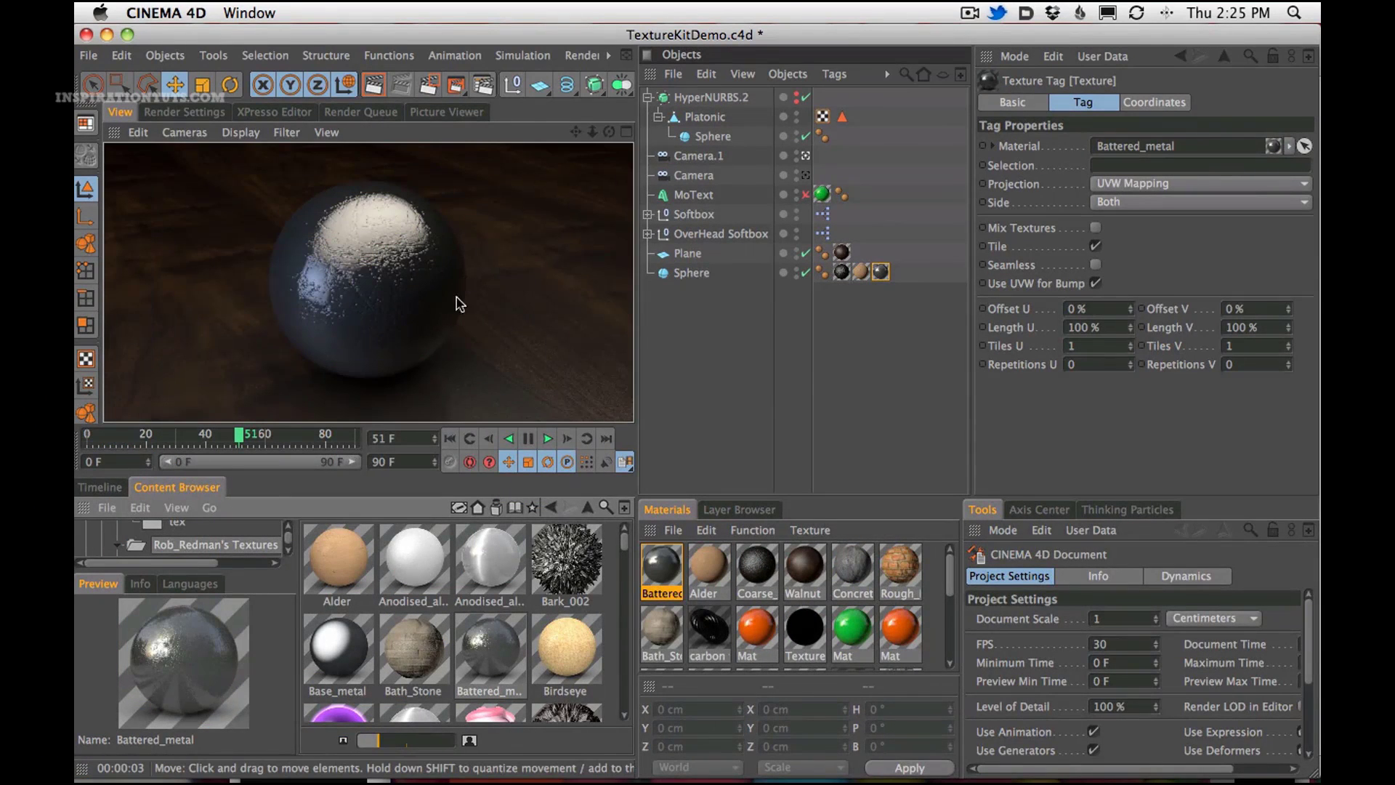
pyautogui.scroll(-3, 624, 550)
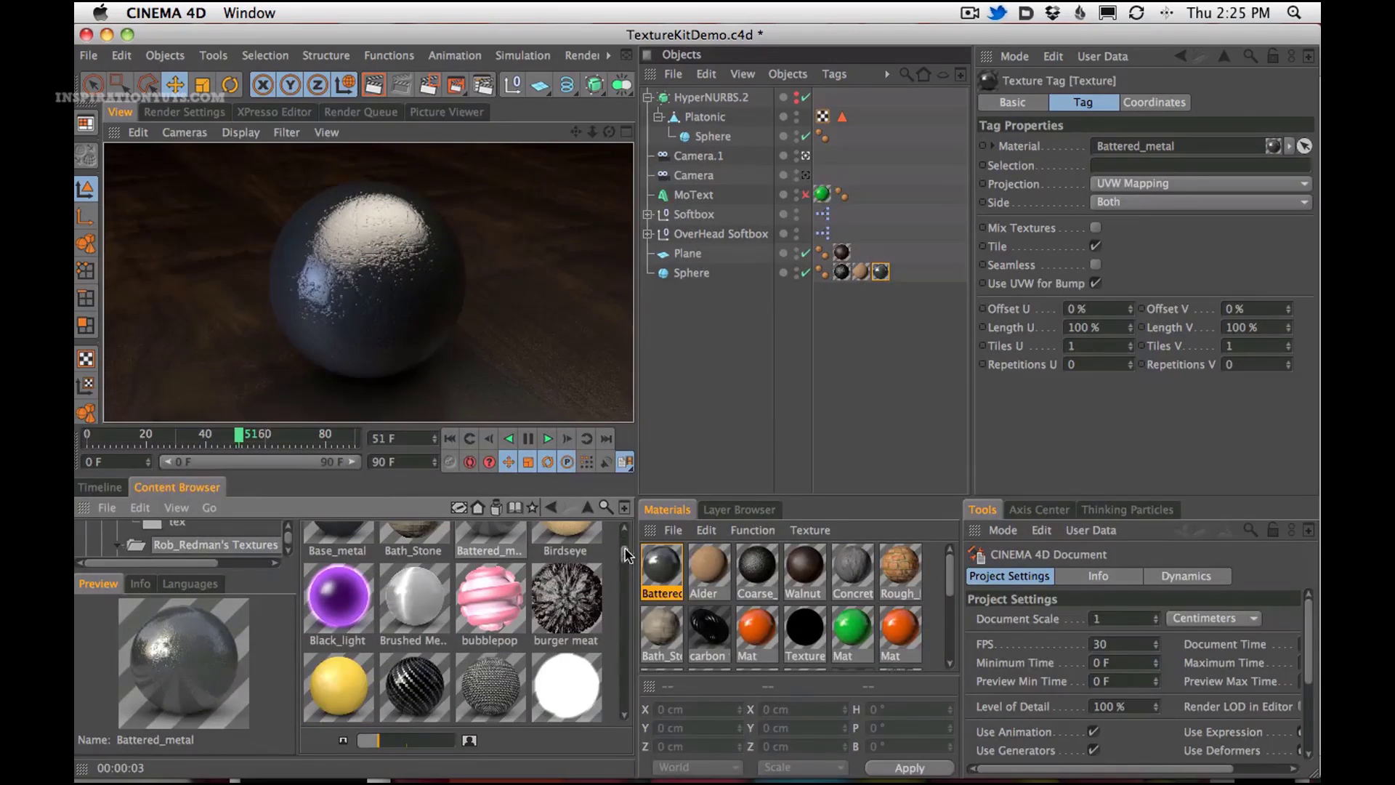
pyautogui.moveTo(338, 596); pyautogui.dragTo(380, 273)
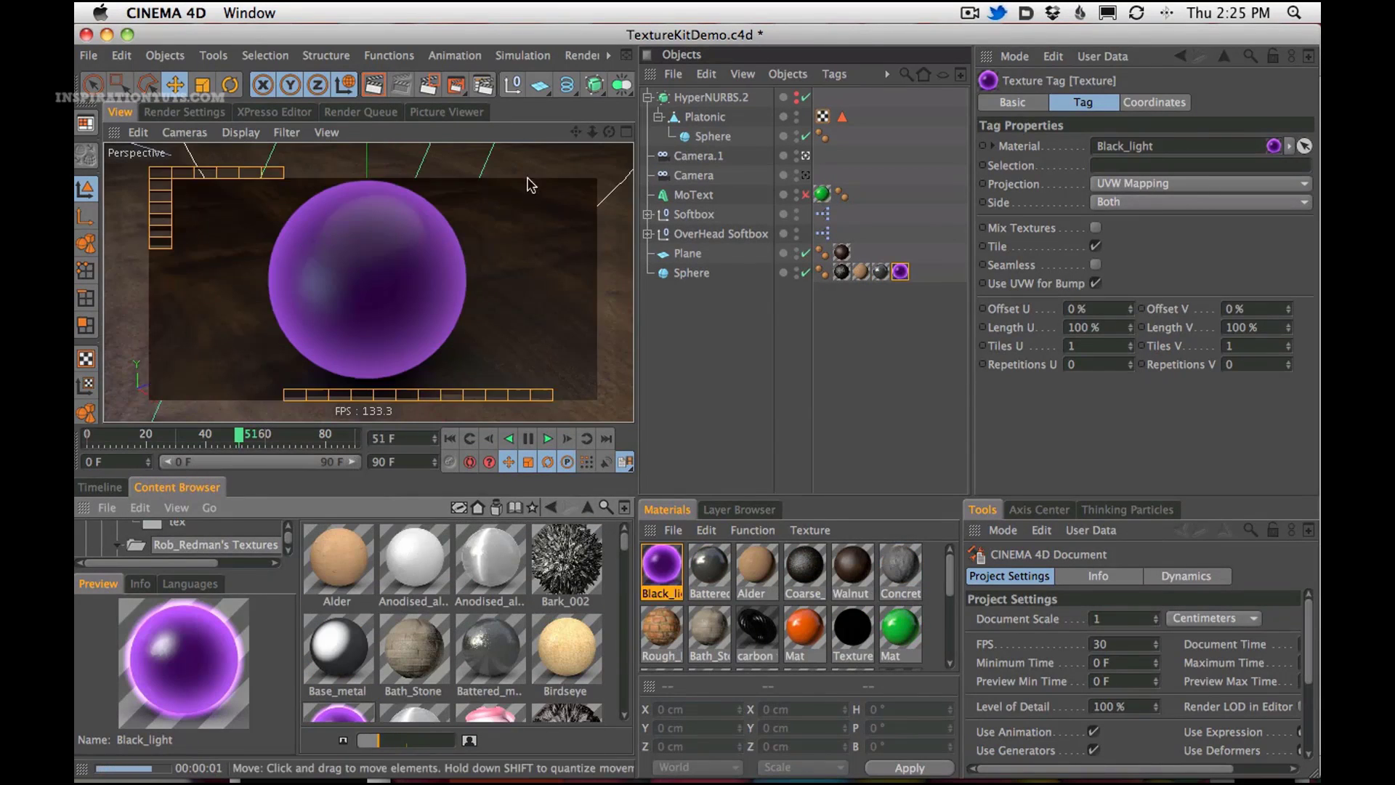
pyautogui.moveTo(569, 623); pyautogui.dragTo(367, 280)
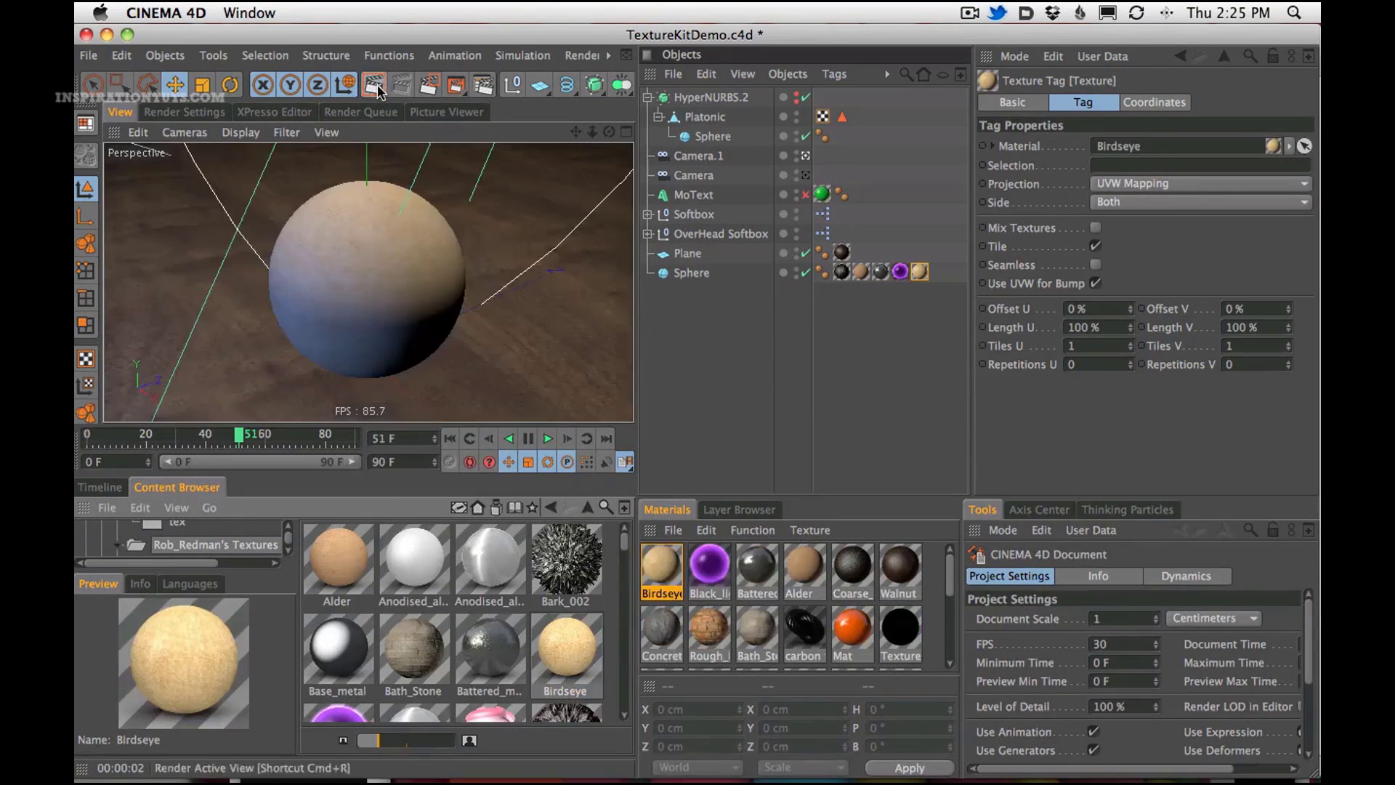
# - Scroll the Texture Kit Pro page through its wood, simple, plastic, man-made and overlay sample grids
pyautogui.scroll(-4, 629, 568)
pyautogui.scroll(-5, 1347, 339)
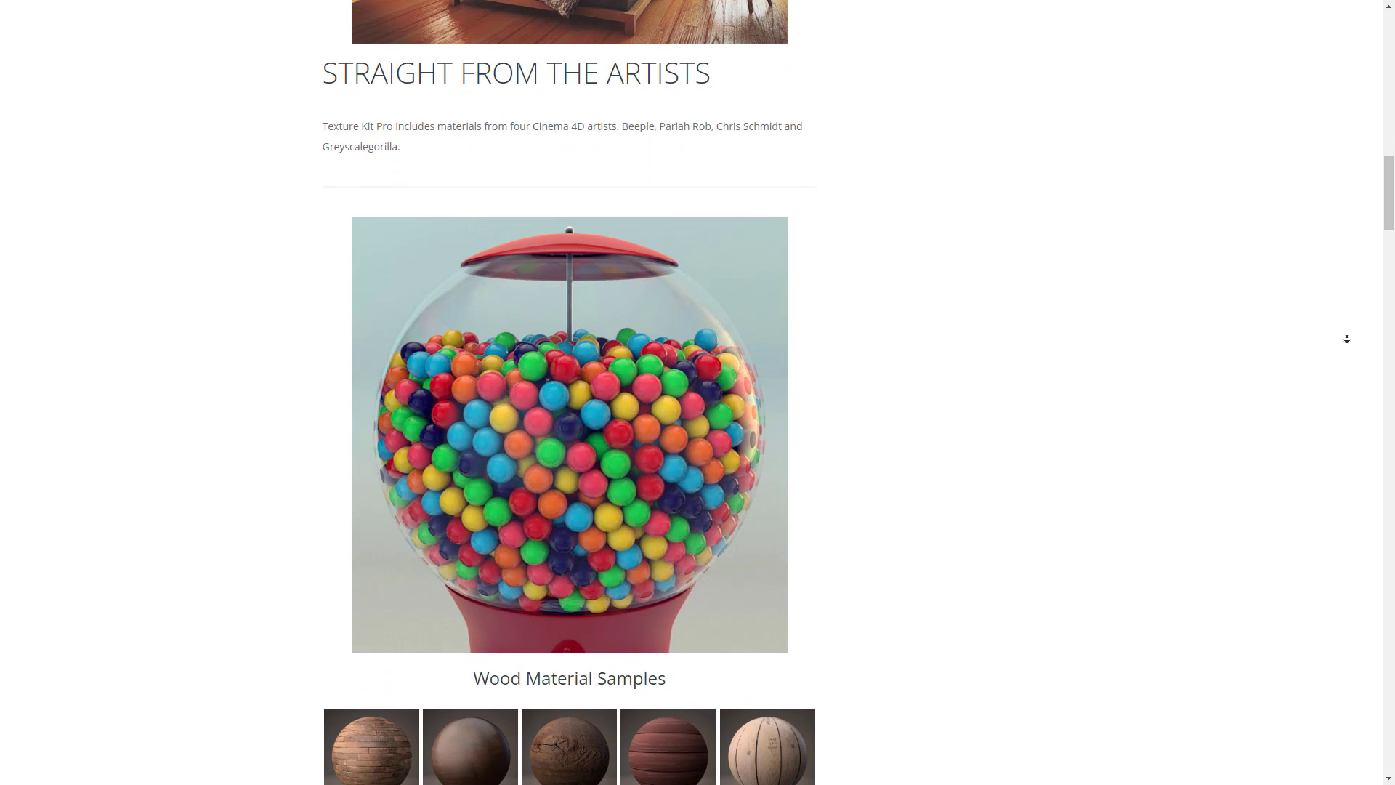
pyautogui.scroll(-2, 1347, 338)
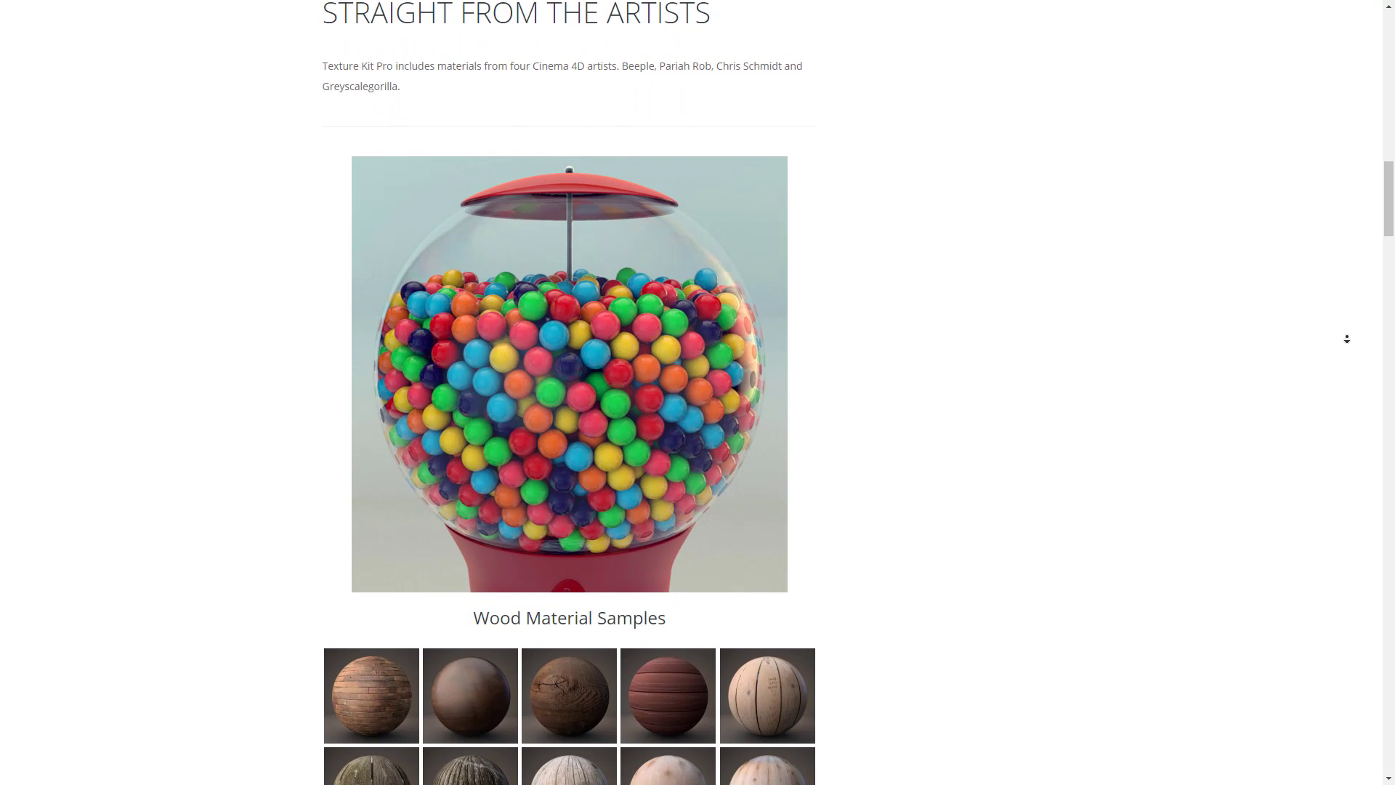
pyautogui.scroll(-4, 1346, 339)
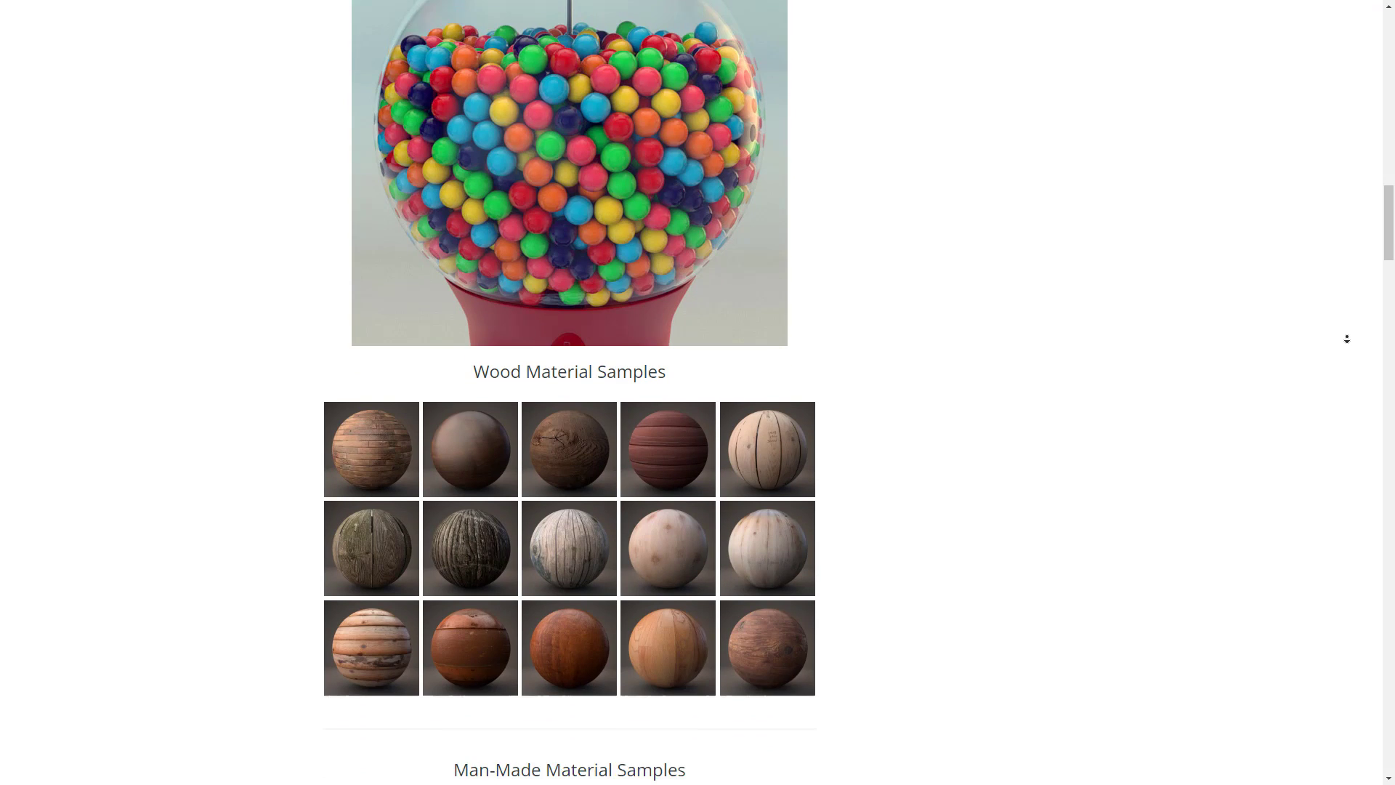
pyautogui.scroll(-4, 1347, 339)
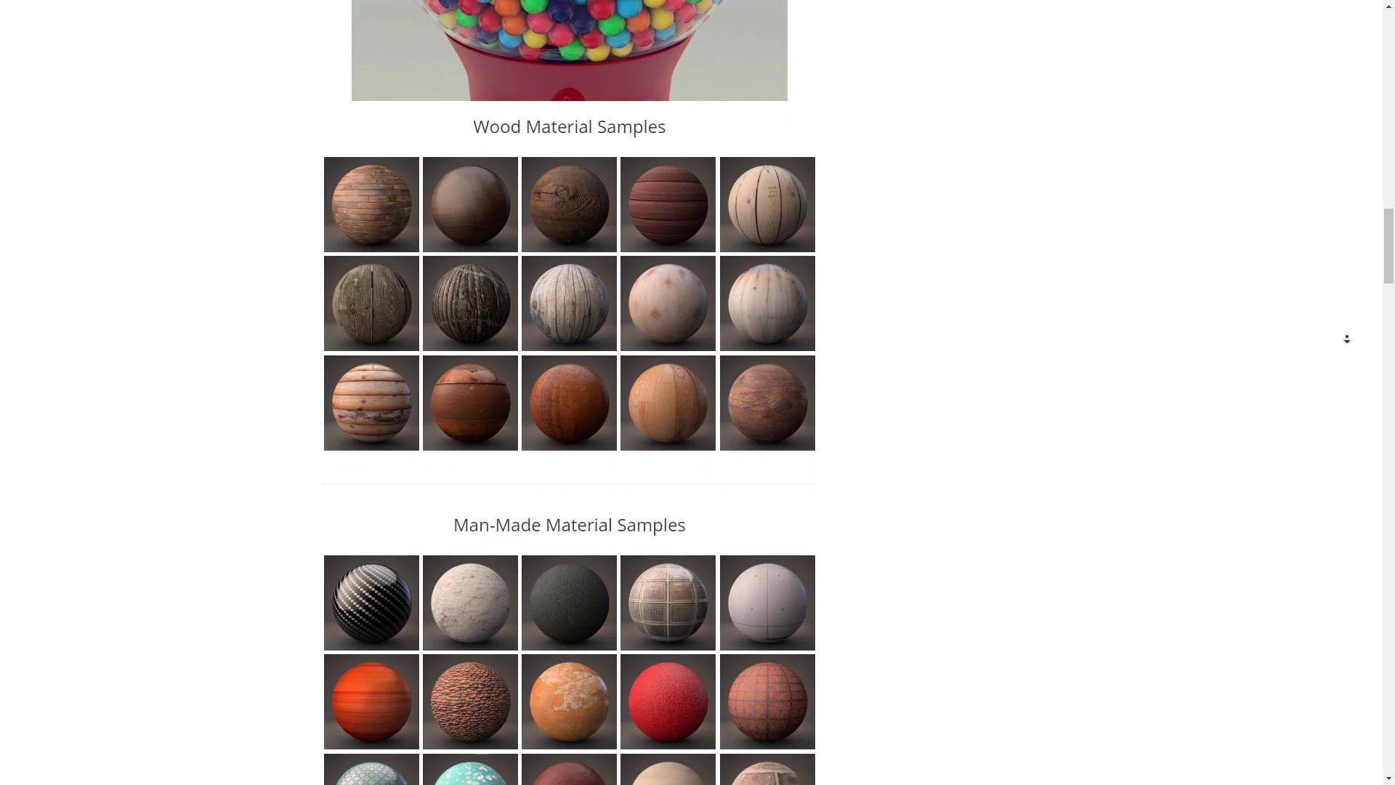
pyautogui.scroll(-4, 1347, 339)
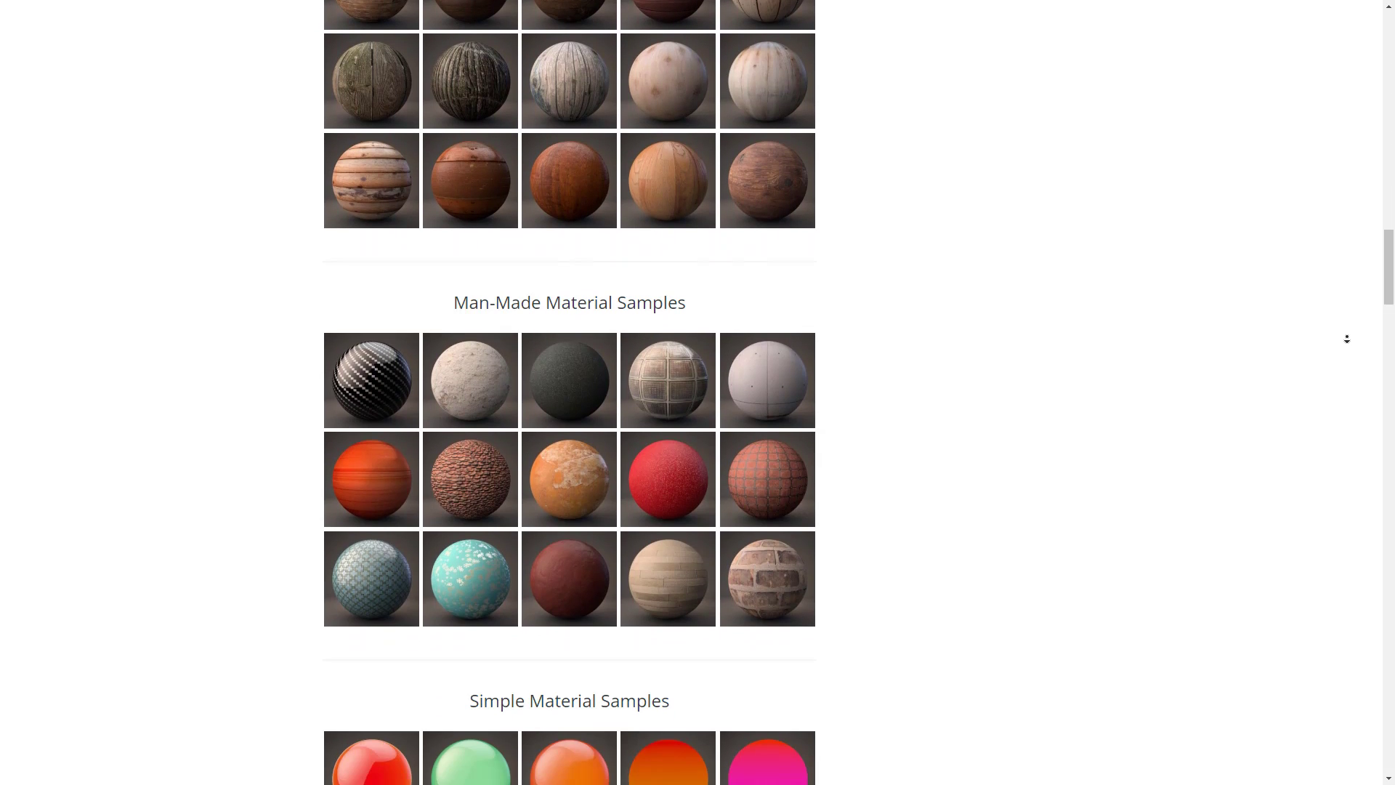
pyautogui.scroll(-4, 1347, 338)
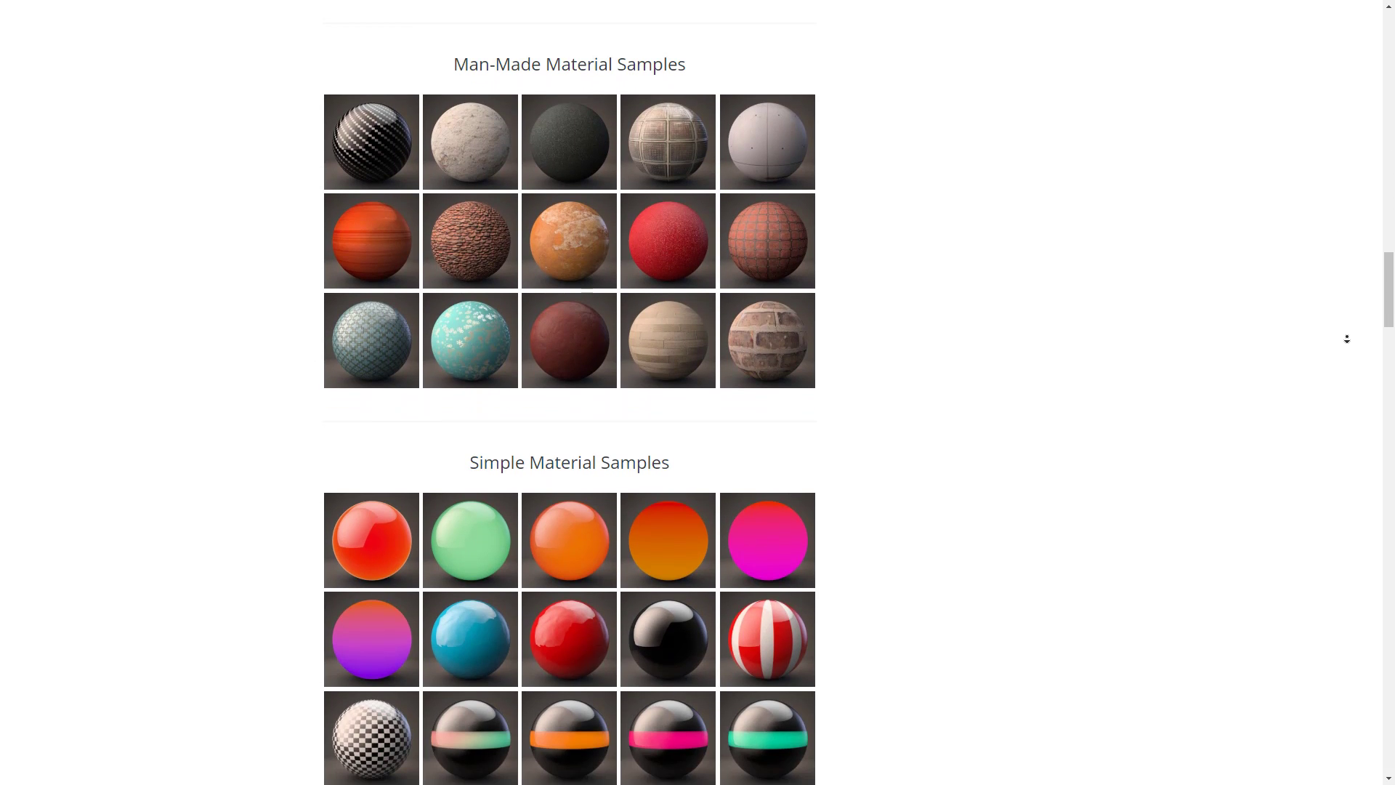
pyautogui.scroll(-4, 1347, 339)
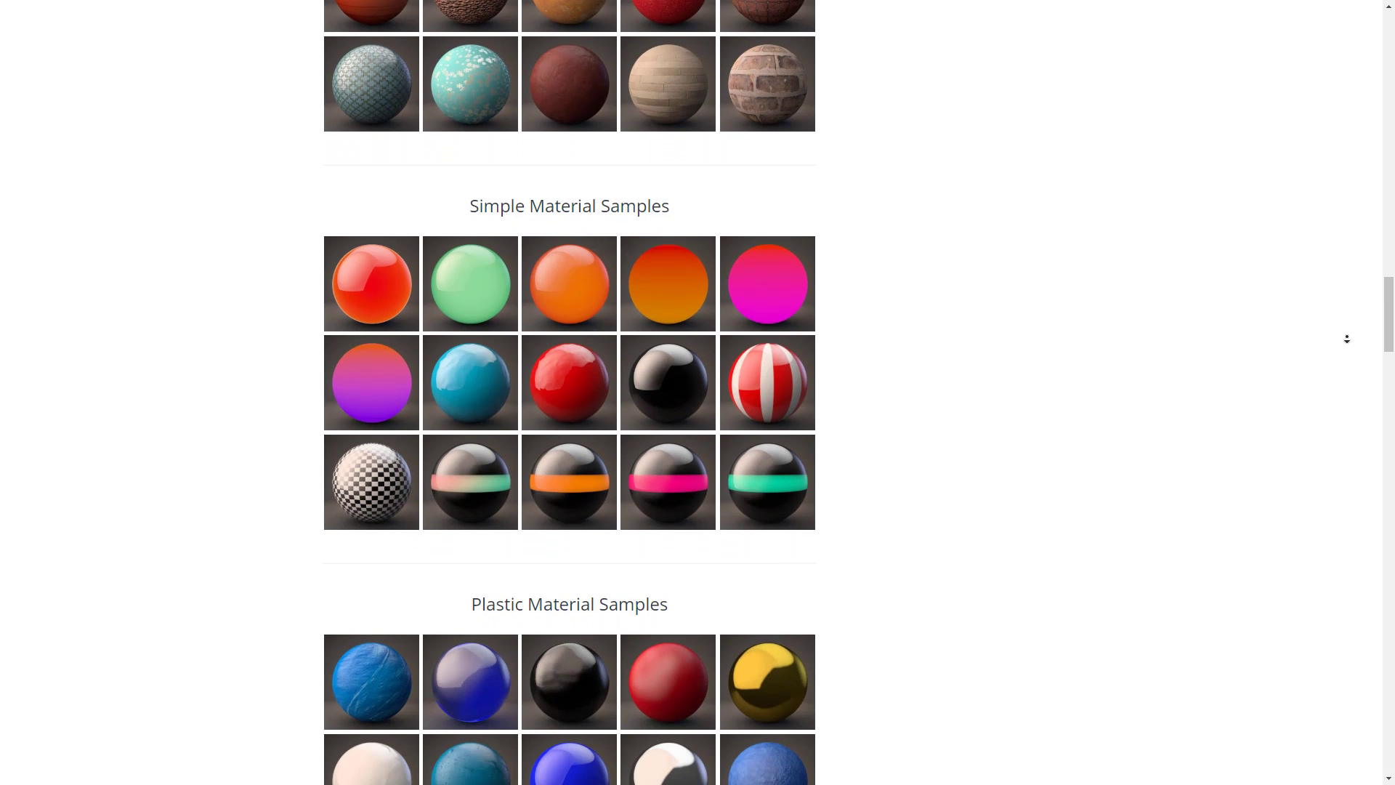
pyautogui.scroll(-4, 1347, 339)
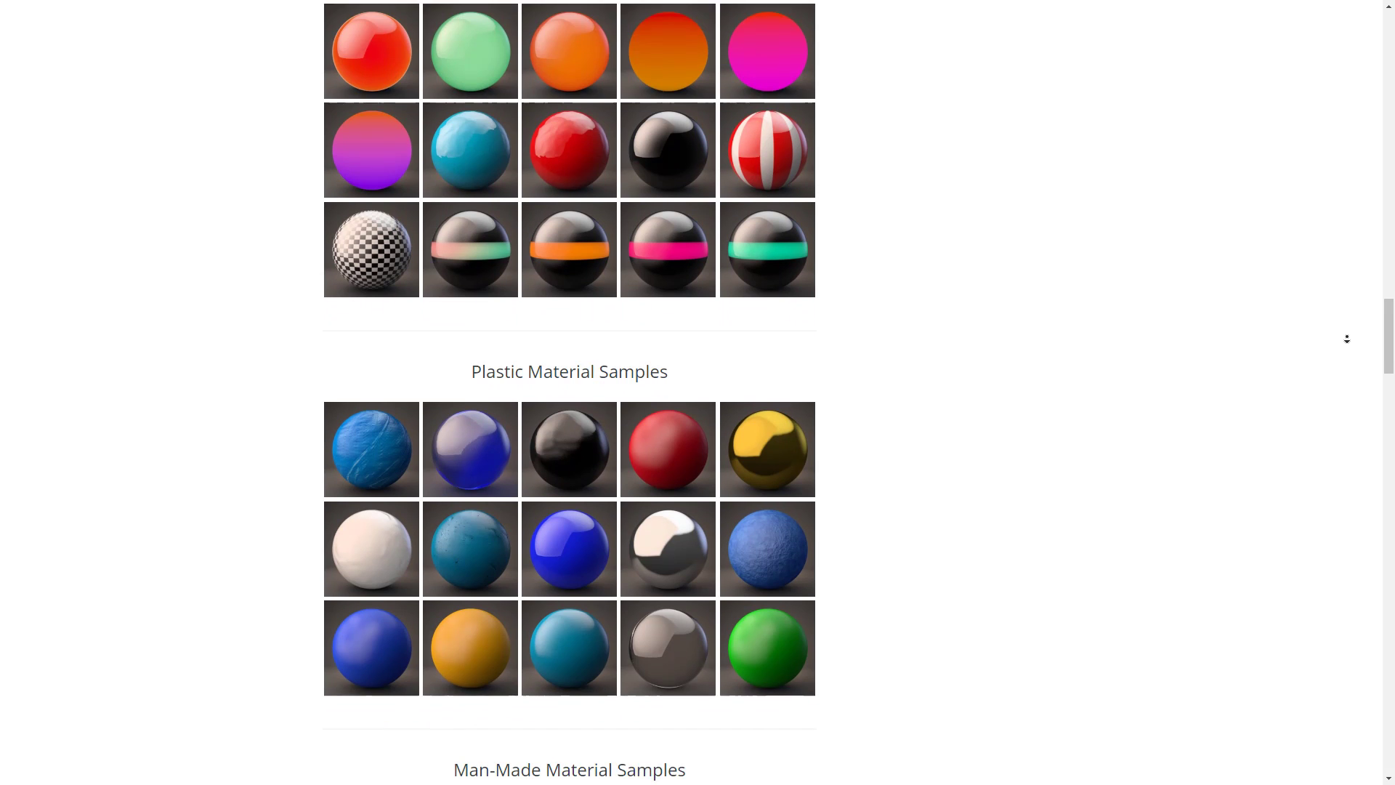
pyautogui.scroll(-4, 1346, 338)
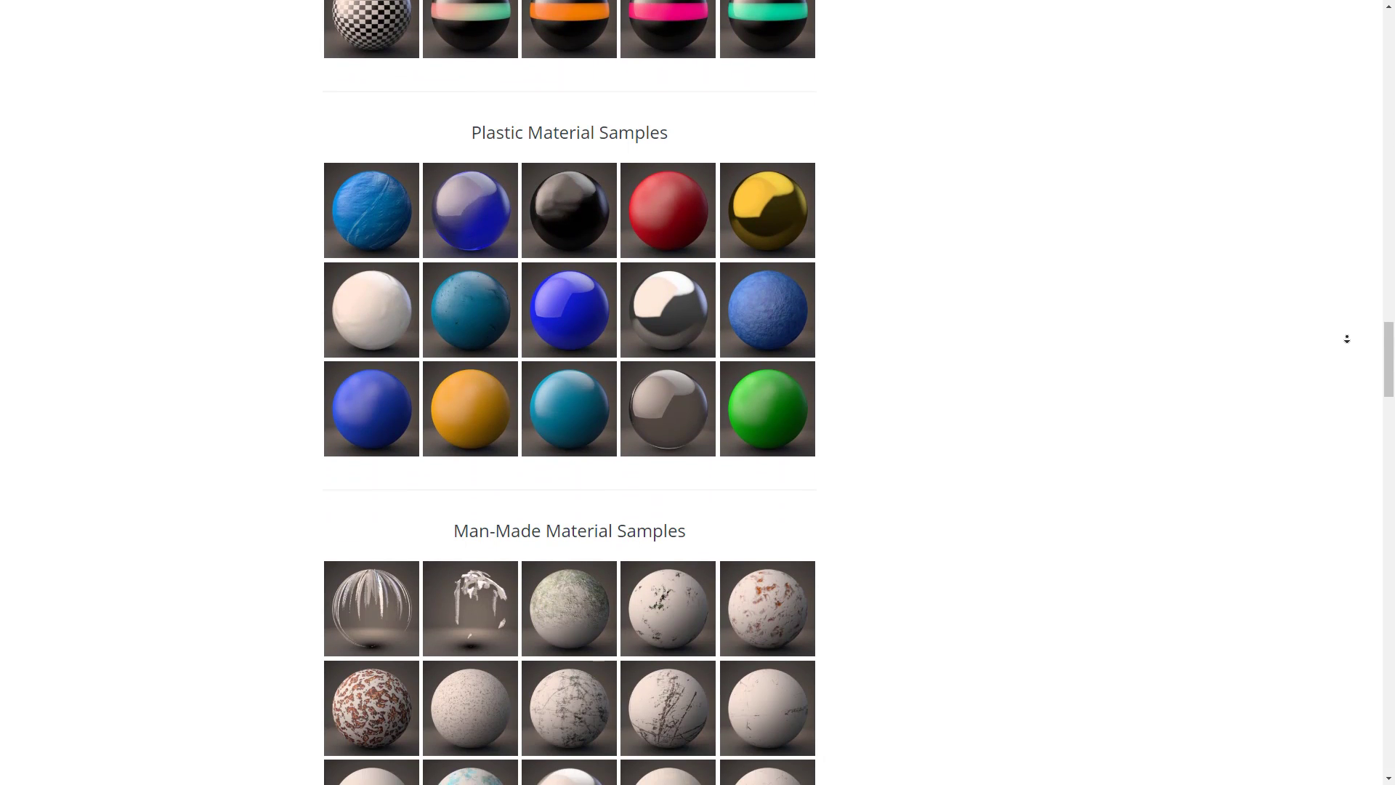
pyautogui.scroll(-4, 1347, 338)
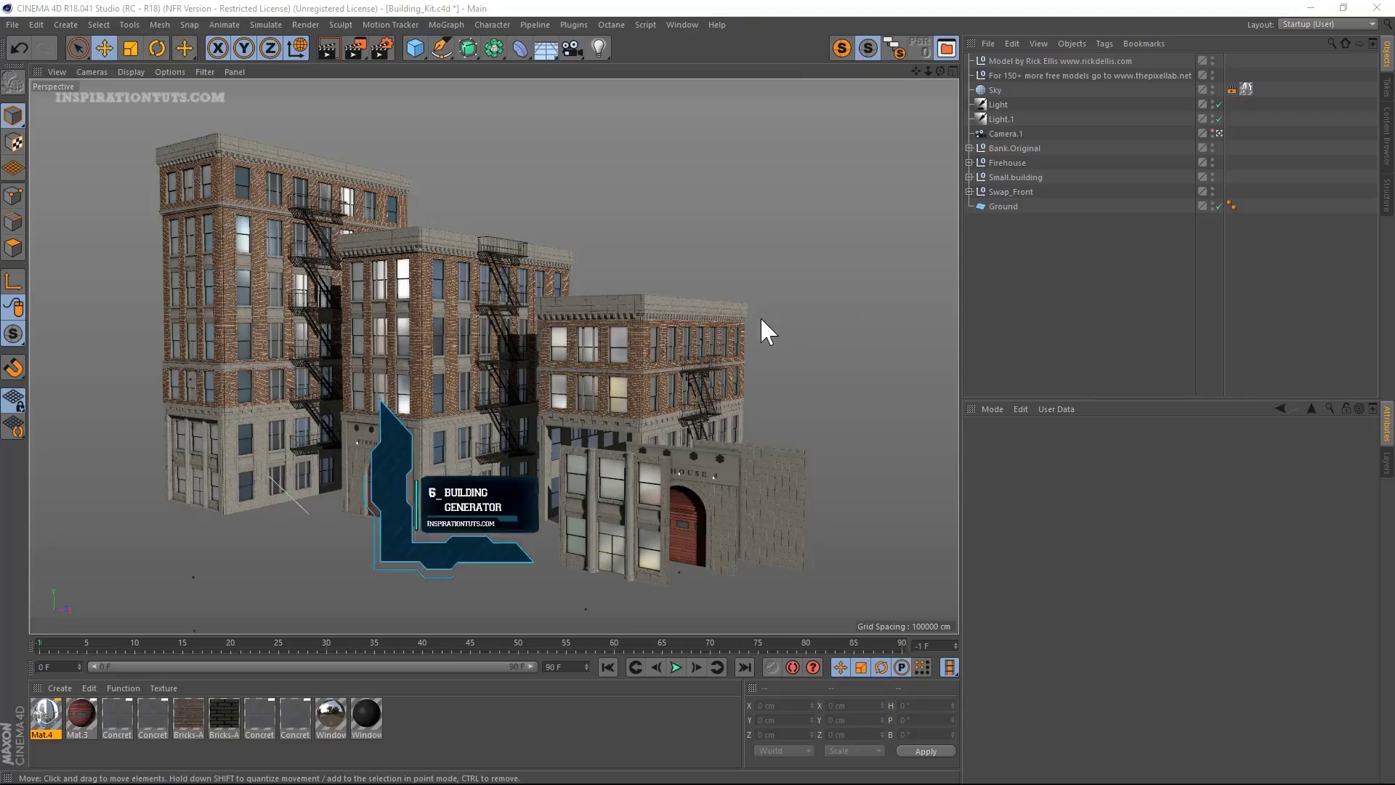
# - Expand the Firehouse group and move its Segment pieces into place with the Move tool
pyautogui.keyDown('alt'); pyautogui.moveTo(411, 378); pyautogui.dragTo(581, 387); pyautogui.keyUp('alt')
pyautogui.click(676, 501)
pyautogui.hotkey('ctrl', 'z')
pyautogui.hotkey('ctrl', 'z')
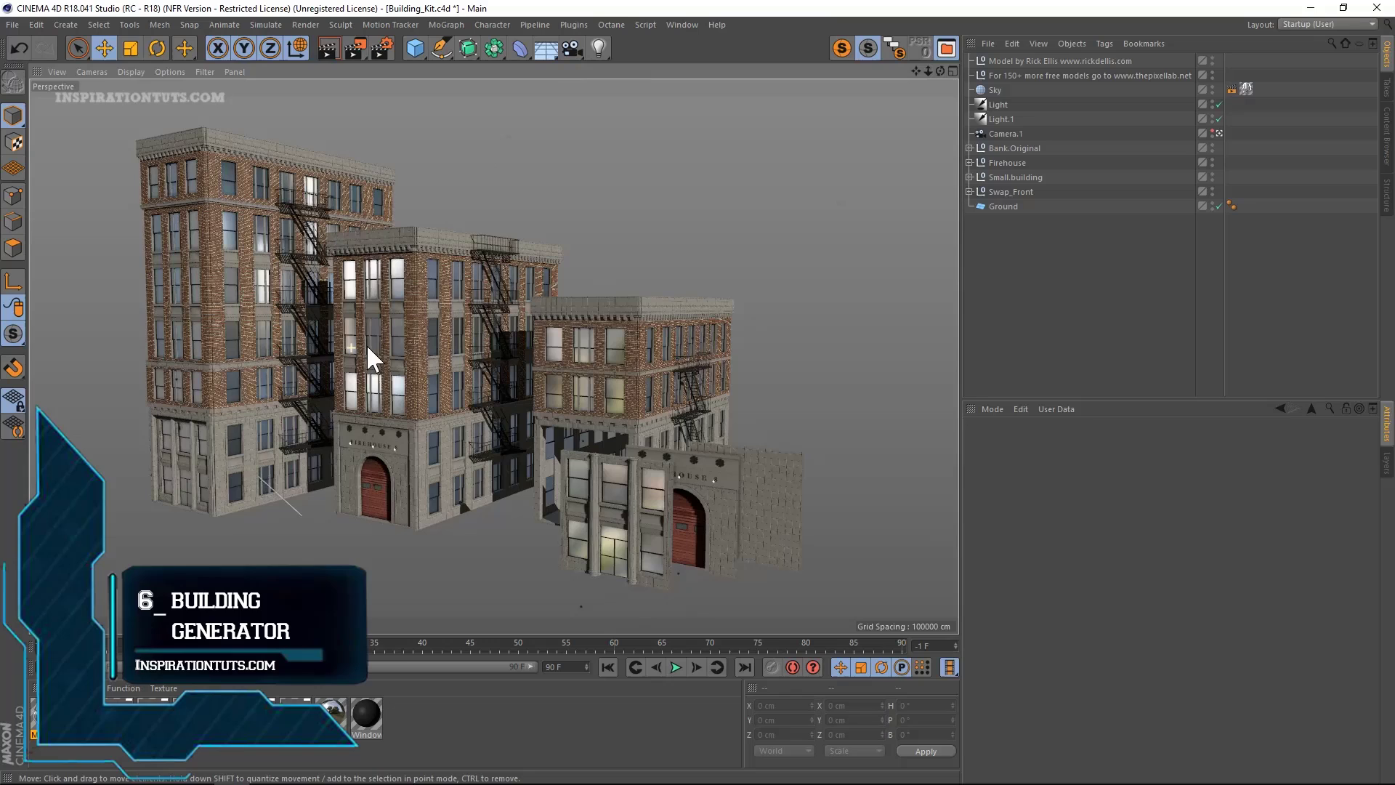
pyautogui.click(1005, 162)
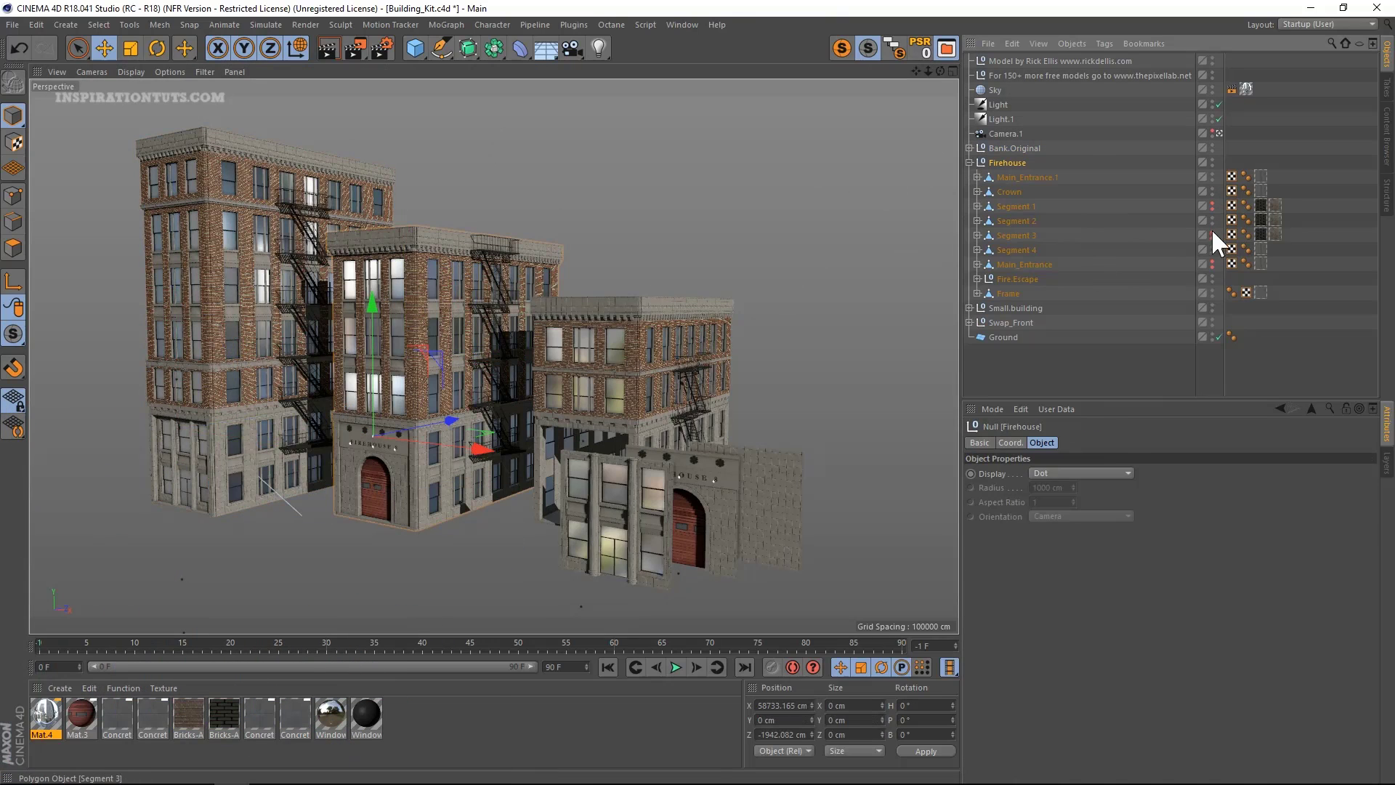
pyautogui.click(1213, 234)
pyautogui.moveTo(456, 93); pyautogui.dragTo(456, 140)
pyautogui.click(1206, 235)
pyautogui.hotkey('ctrl', 'z')
pyautogui.hotkey('ctrl', 'z')
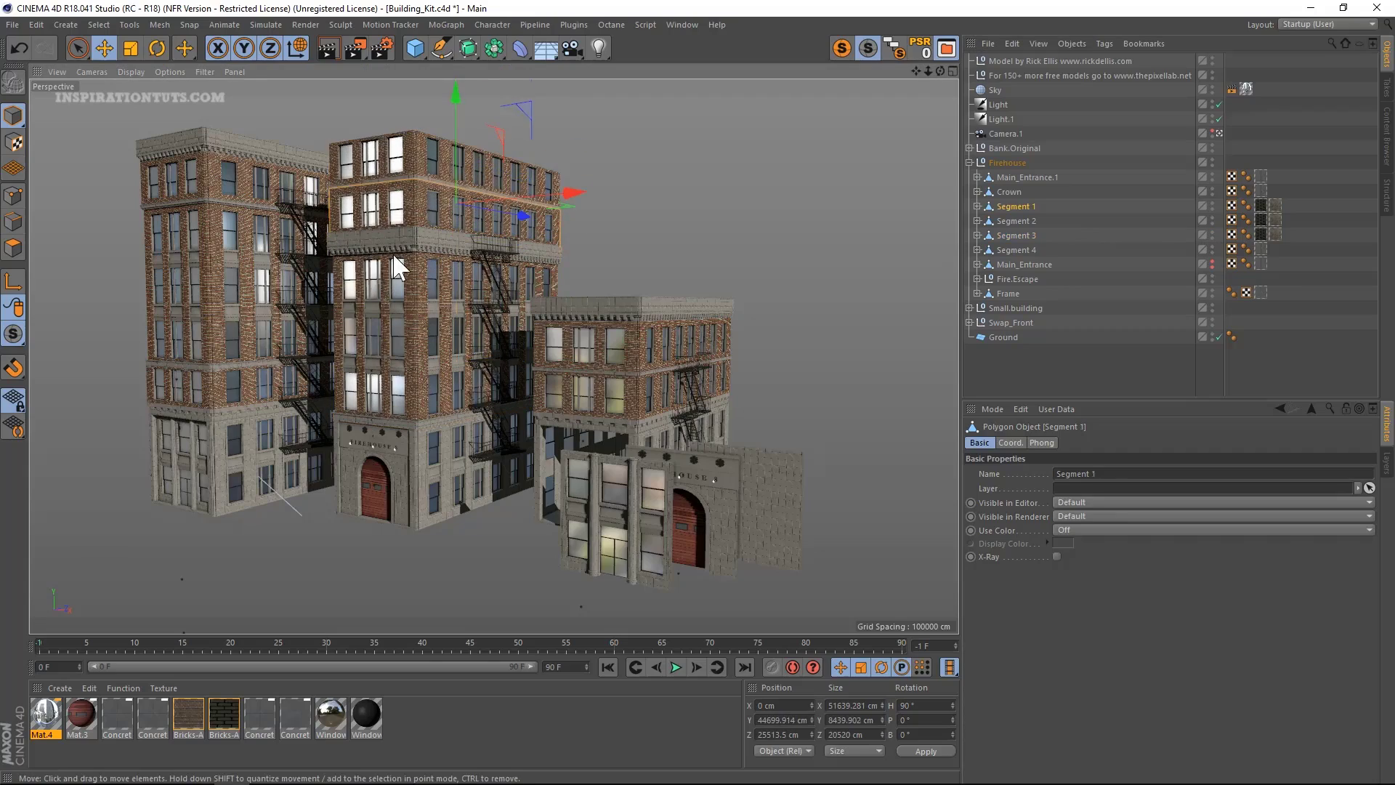
# - Ctrl-drag copies of the Crown upward to stack them on the roof
pyautogui.keyDown('ctrl'); pyautogui.moveTo(1010, 191); pyautogui.dragTo(1010, 174); pyautogui.keyUp('ctrl')
pyautogui.moveTo(458, 205); pyautogui.dragTo(407, 291)
pyautogui.keyDown('ctrl'); pyautogui.moveTo(450, 131); pyautogui.dragTo(440, 215); pyautogui.keyUp('ctrl')
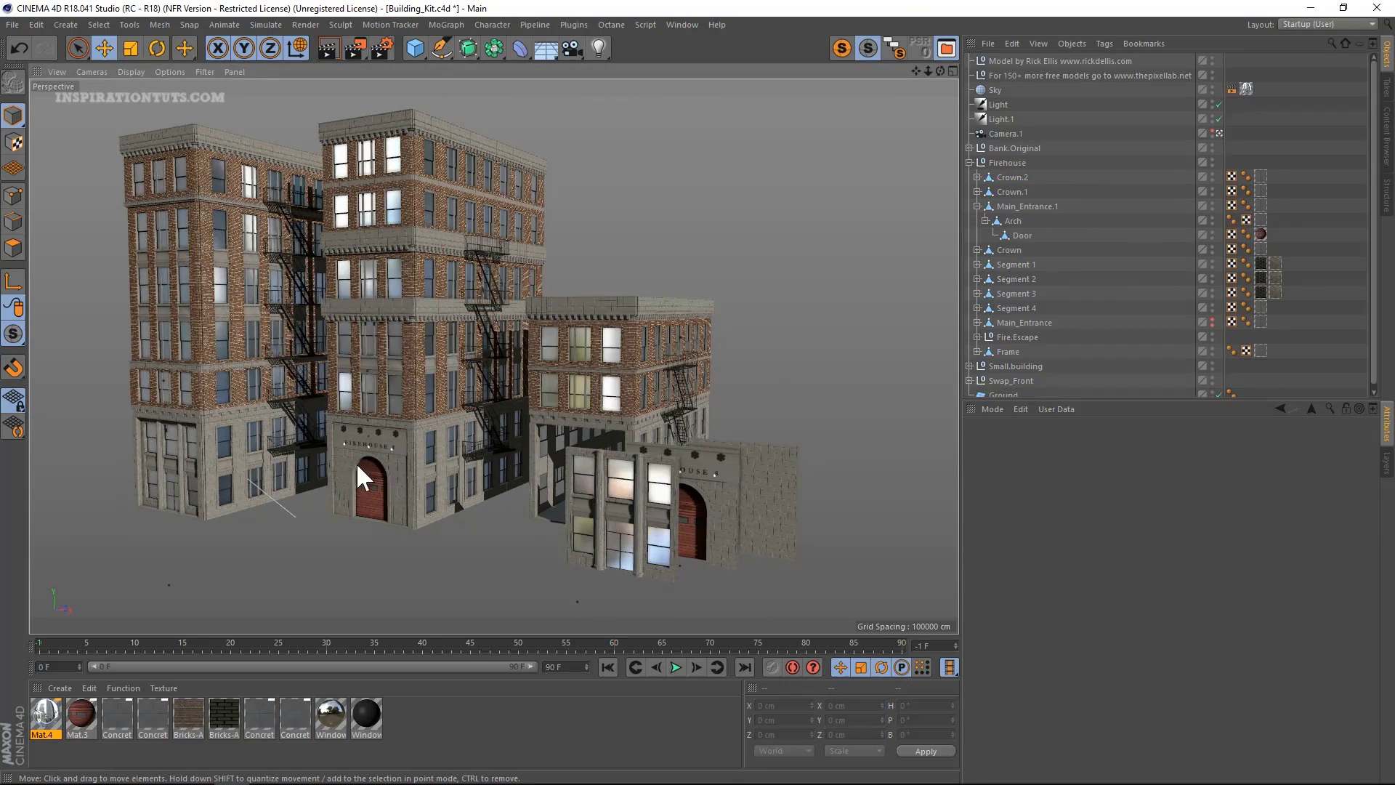
# - Reposition the entrance pieces, resetting Main_Entrance.1 to the origin
pyautogui.click(1018, 205)
pyautogui.click(722, 462)
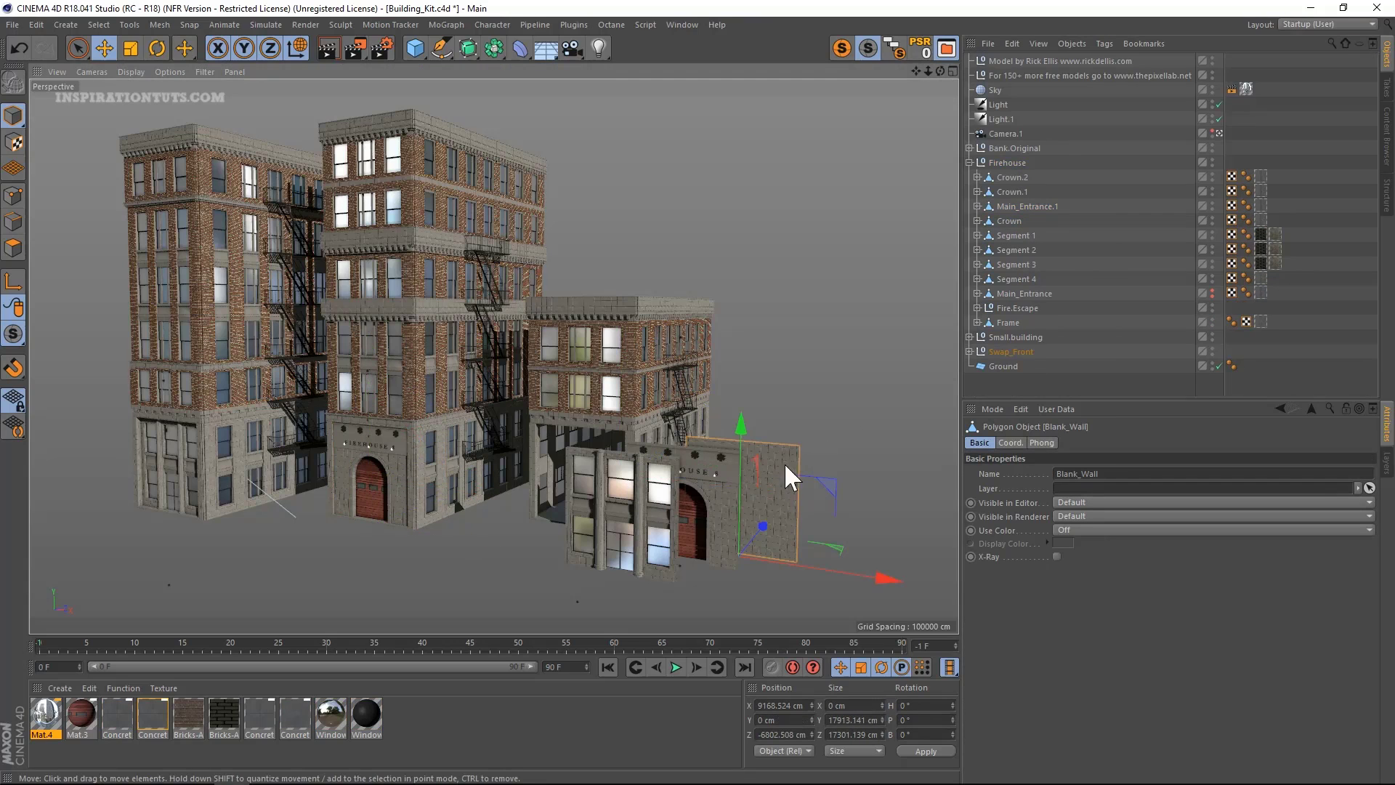
pyautogui.click(970, 352)
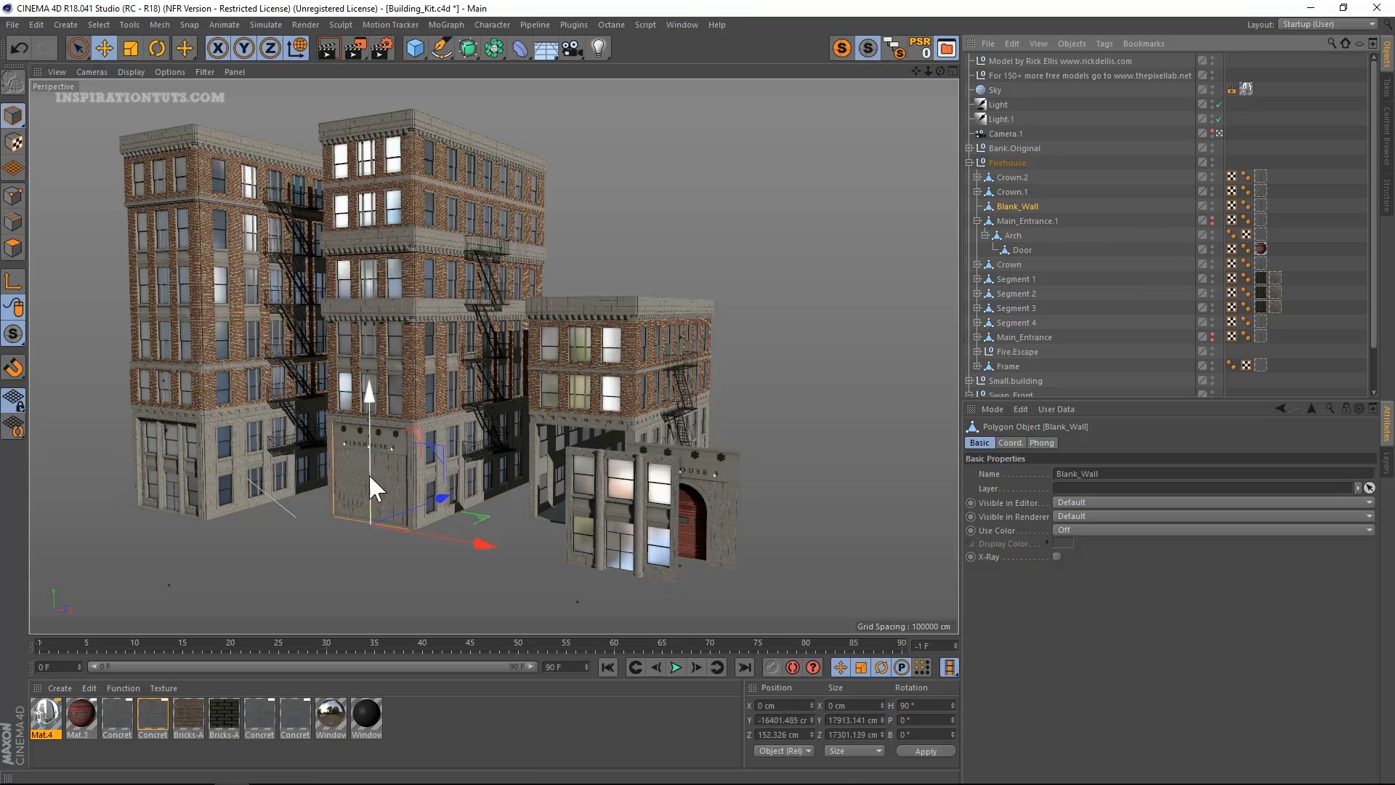
pyautogui.click(366, 443)
pyautogui.click(639, 480)
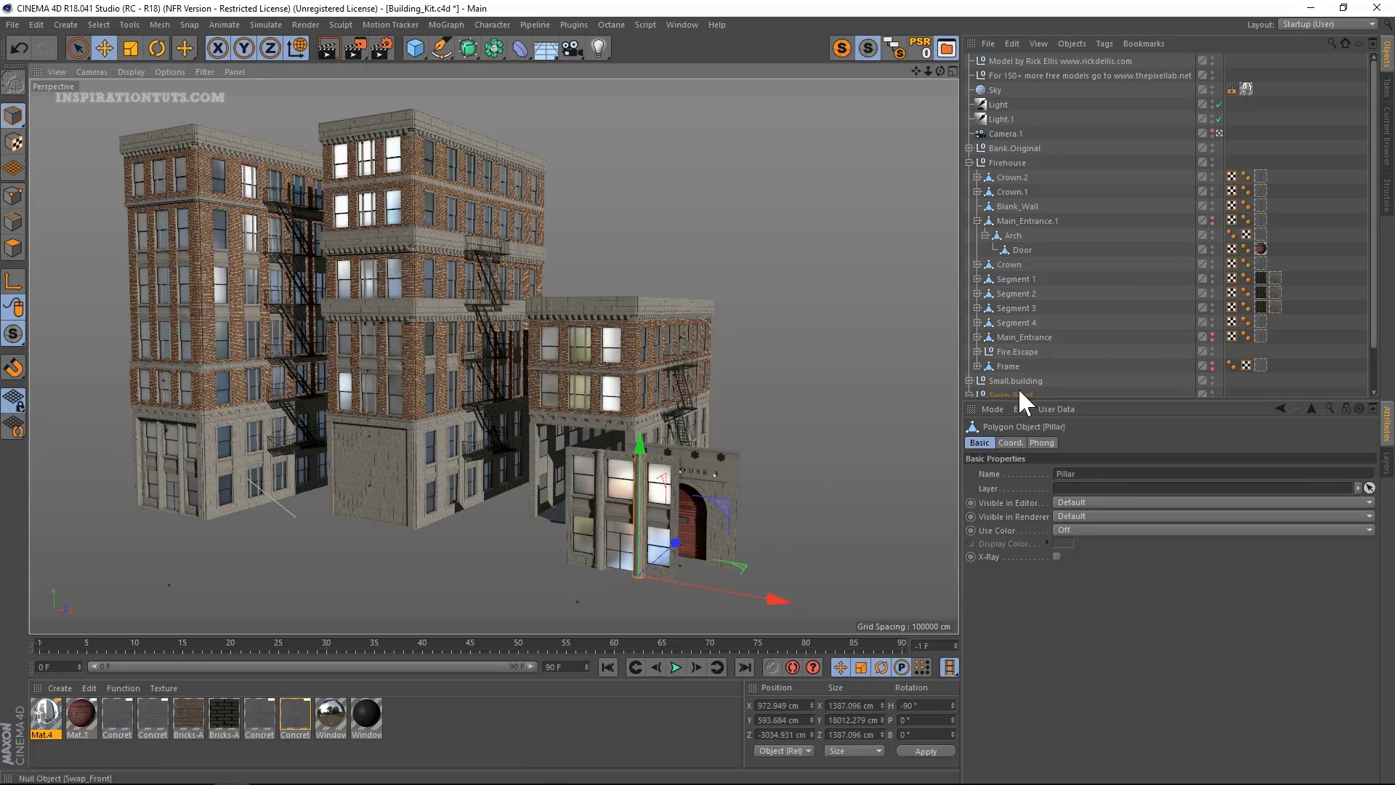
pyautogui.click(917, 56)
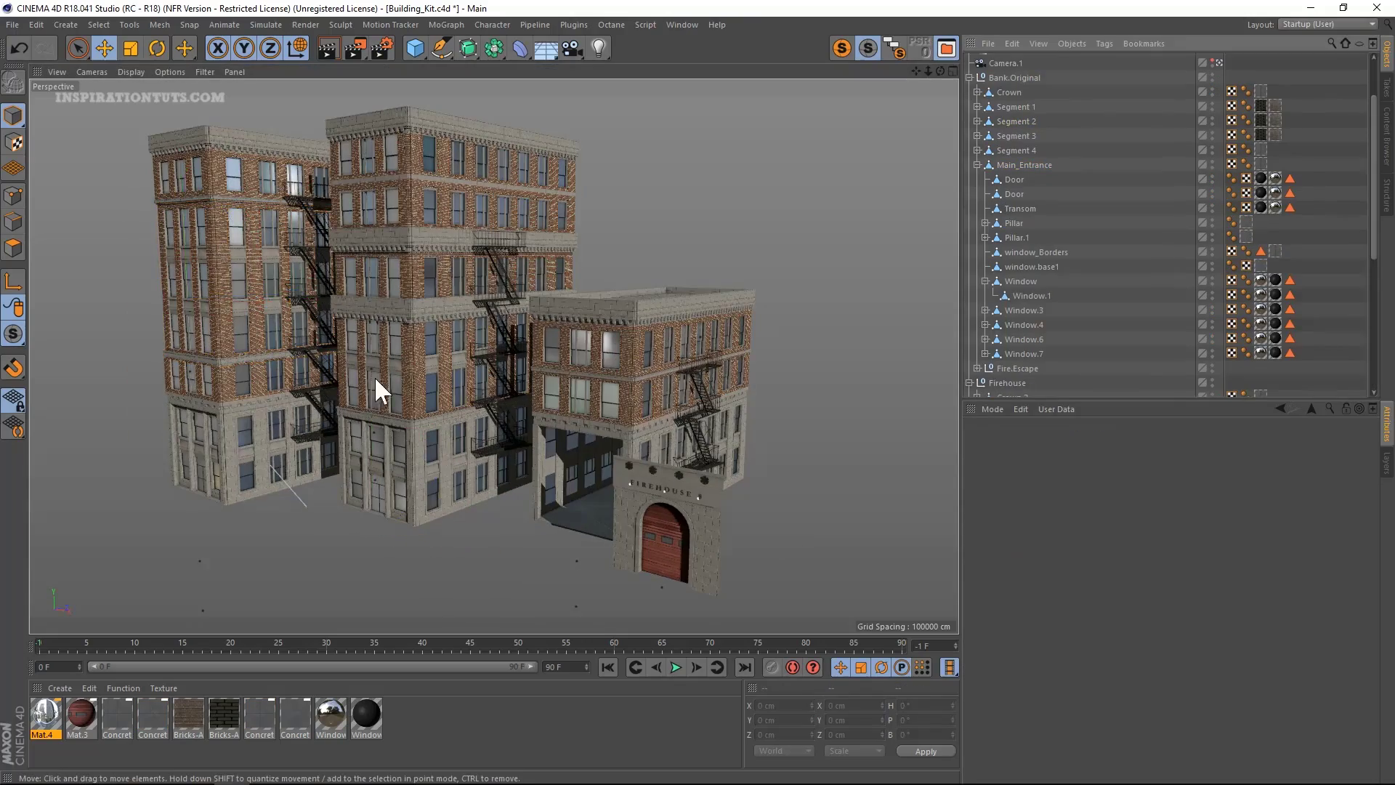
pyautogui.scroll(2, 372, 246)
pyautogui.scroll(5, 372, 246)
pyautogui.click(600, 377)
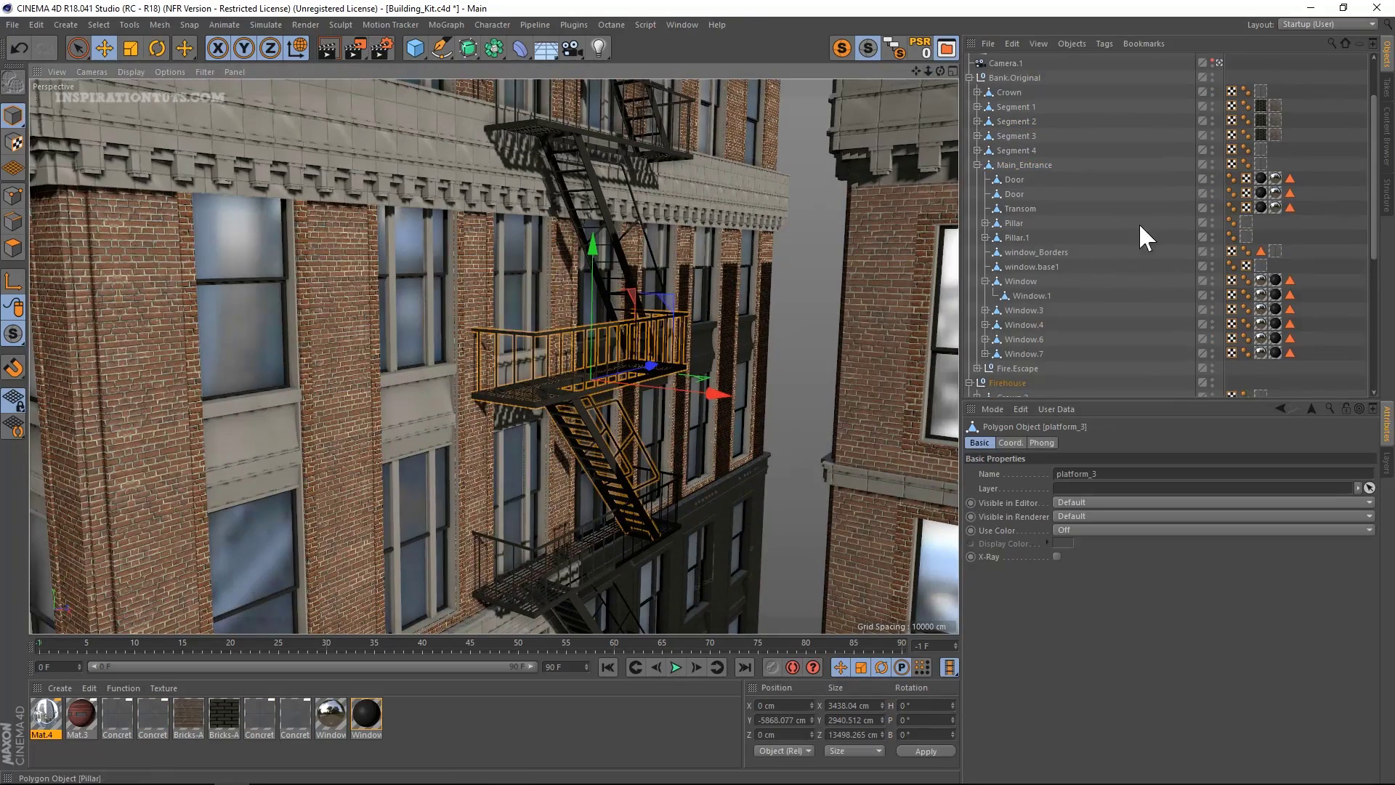
pyautogui.scroll(-5, 1140, 223)
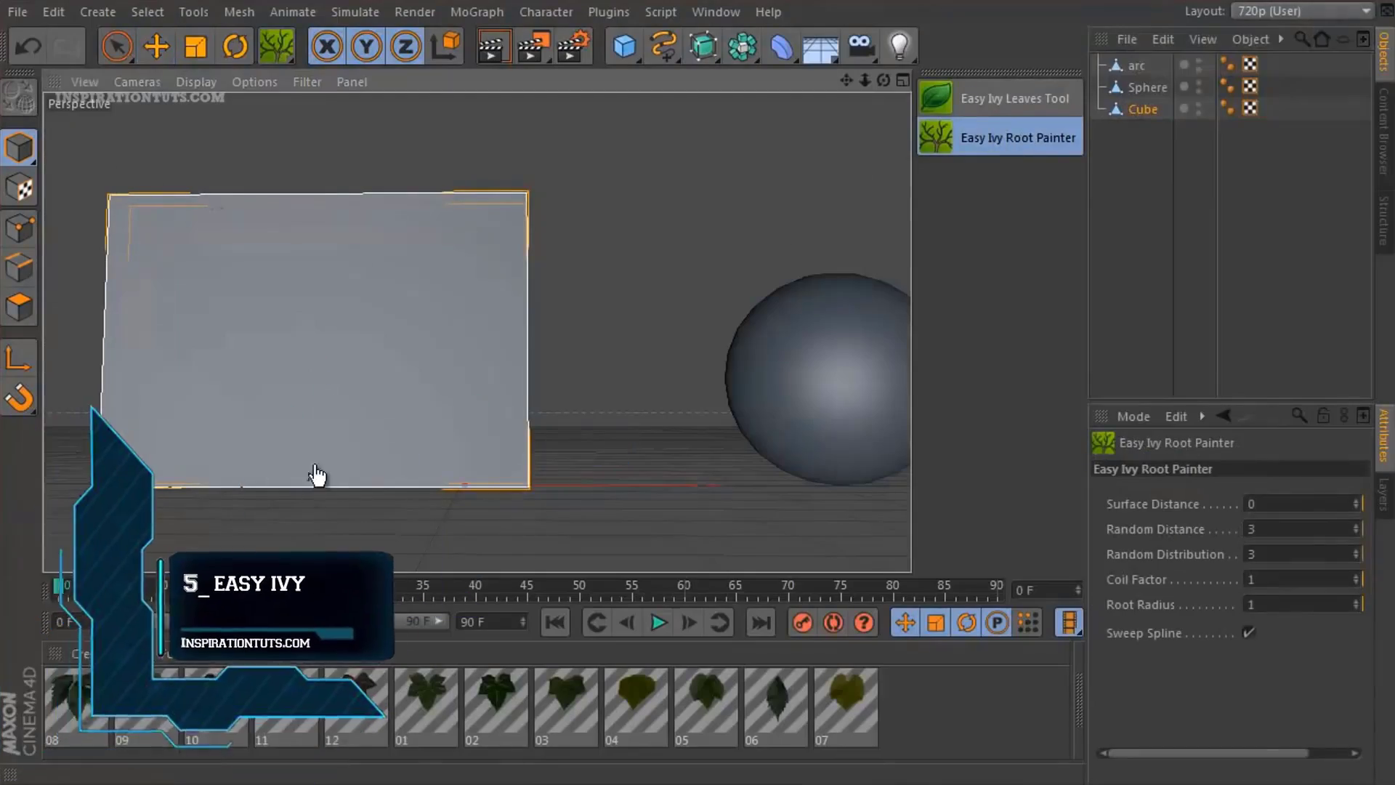
# - Paint ivy roots up the cube face and run Make Leaves on each root's leafghost
pyautogui.moveTo(318, 476)
pyautogui.mouseDown()
pyautogui.moveTo(346, 319)
pyautogui.moveTo(427, 232)
pyautogui.moveTo(477, 316)
pyautogui.mouseUp()
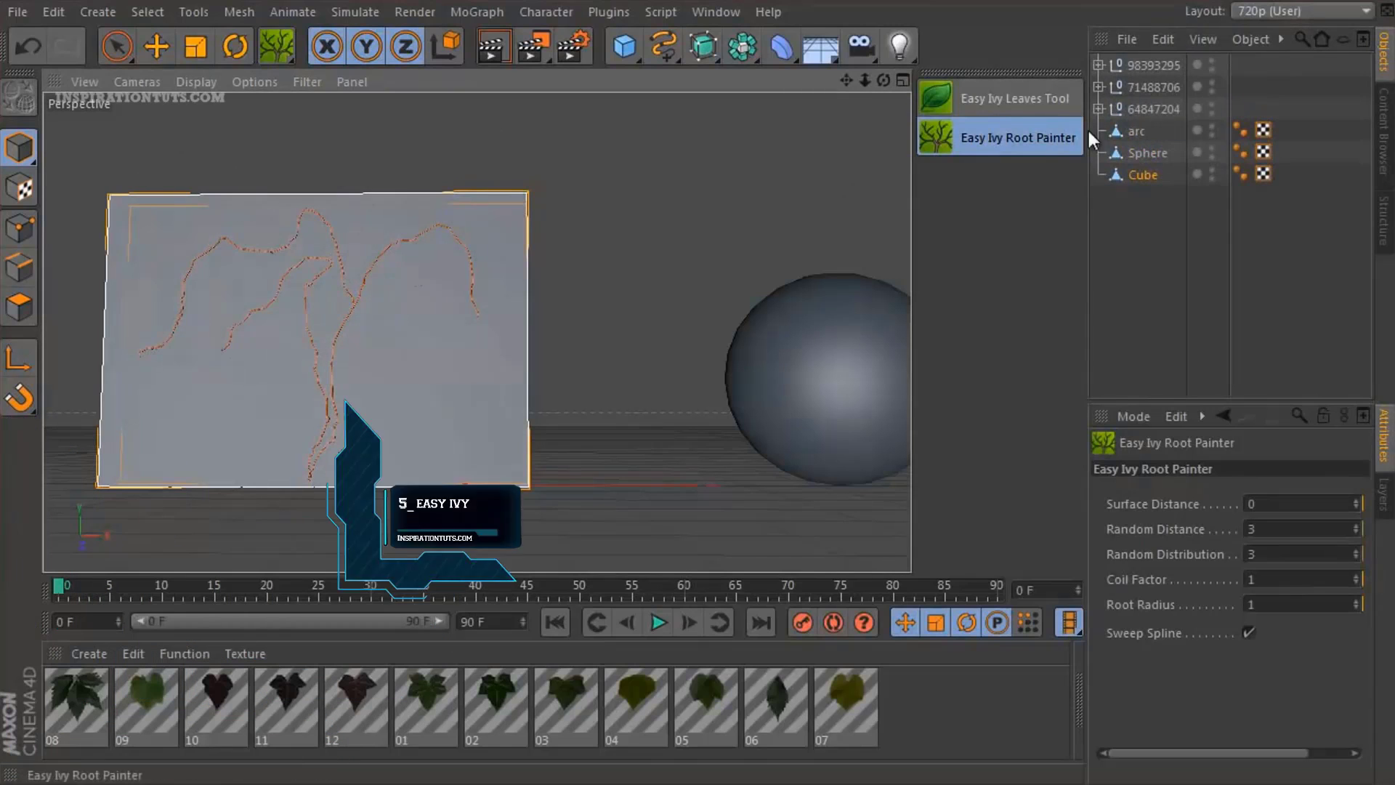
pyautogui.click(1099, 66)
pyautogui.click(1014, 98)
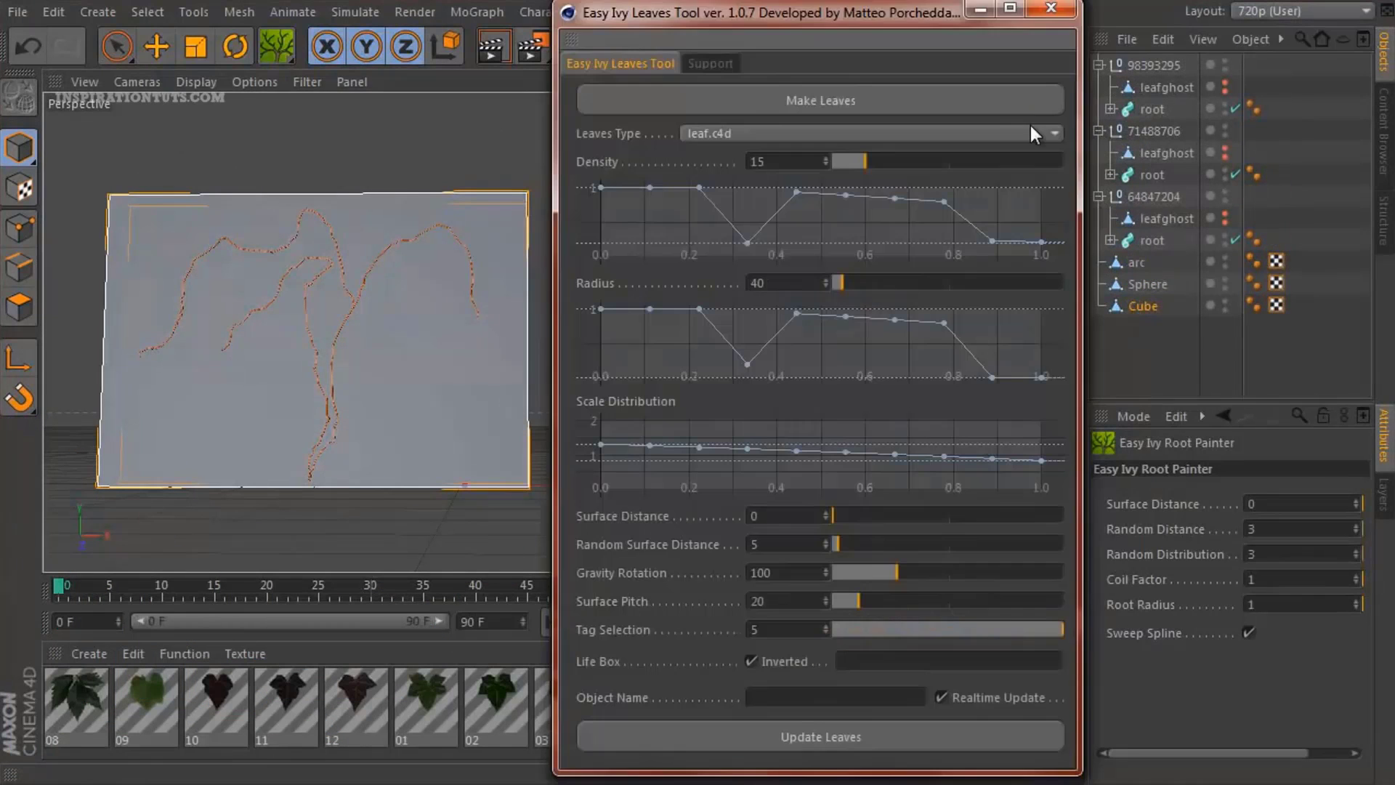
pyautogui.click(1165, 152)
pyautogui.click(980, 106)
pyautogui.click(979, 109)
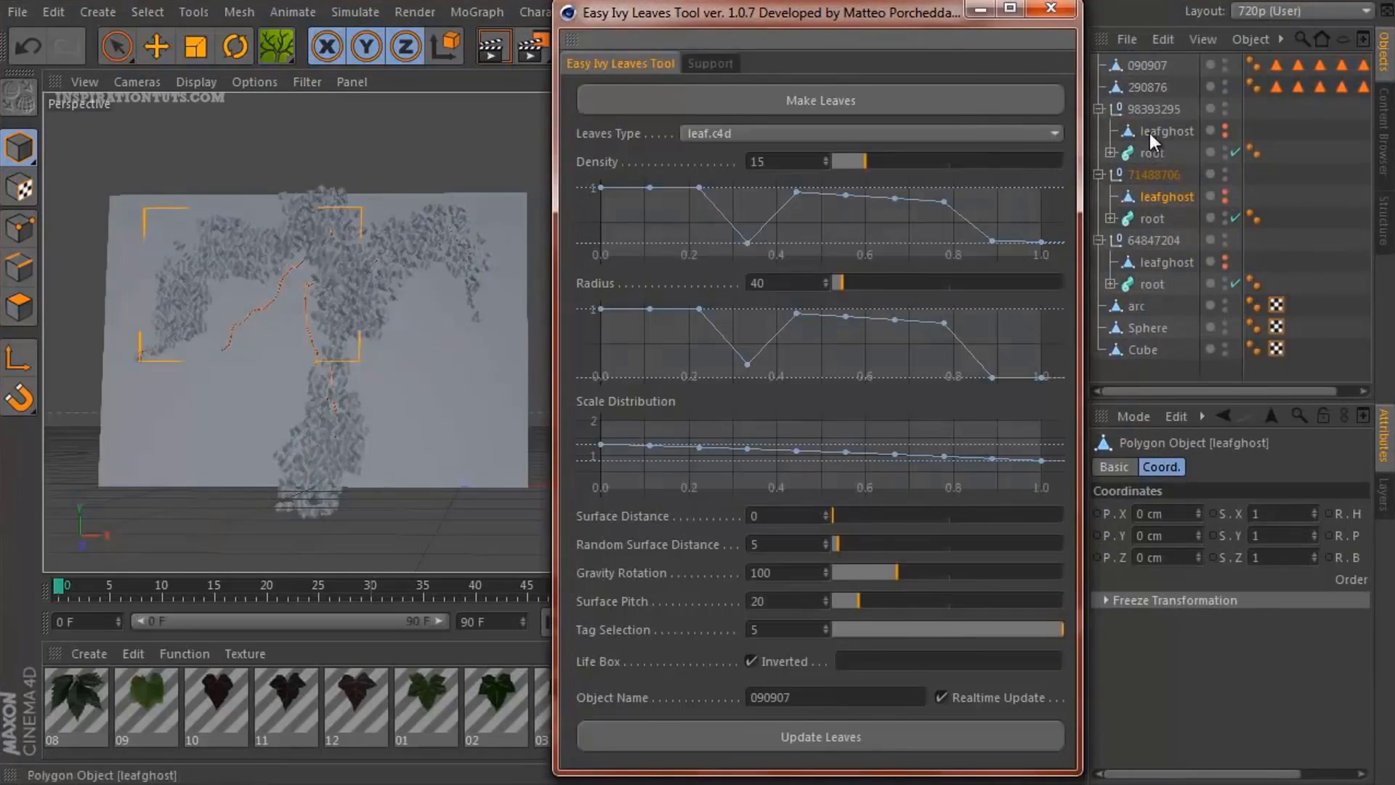
pyautogui.click(1150, 131)
pyautogui.click(961, 105)
pyautogui.click(1051, 7)
# - Drag ivy material 08 onto the generated leaves across the cube
pyautogui.press('e')
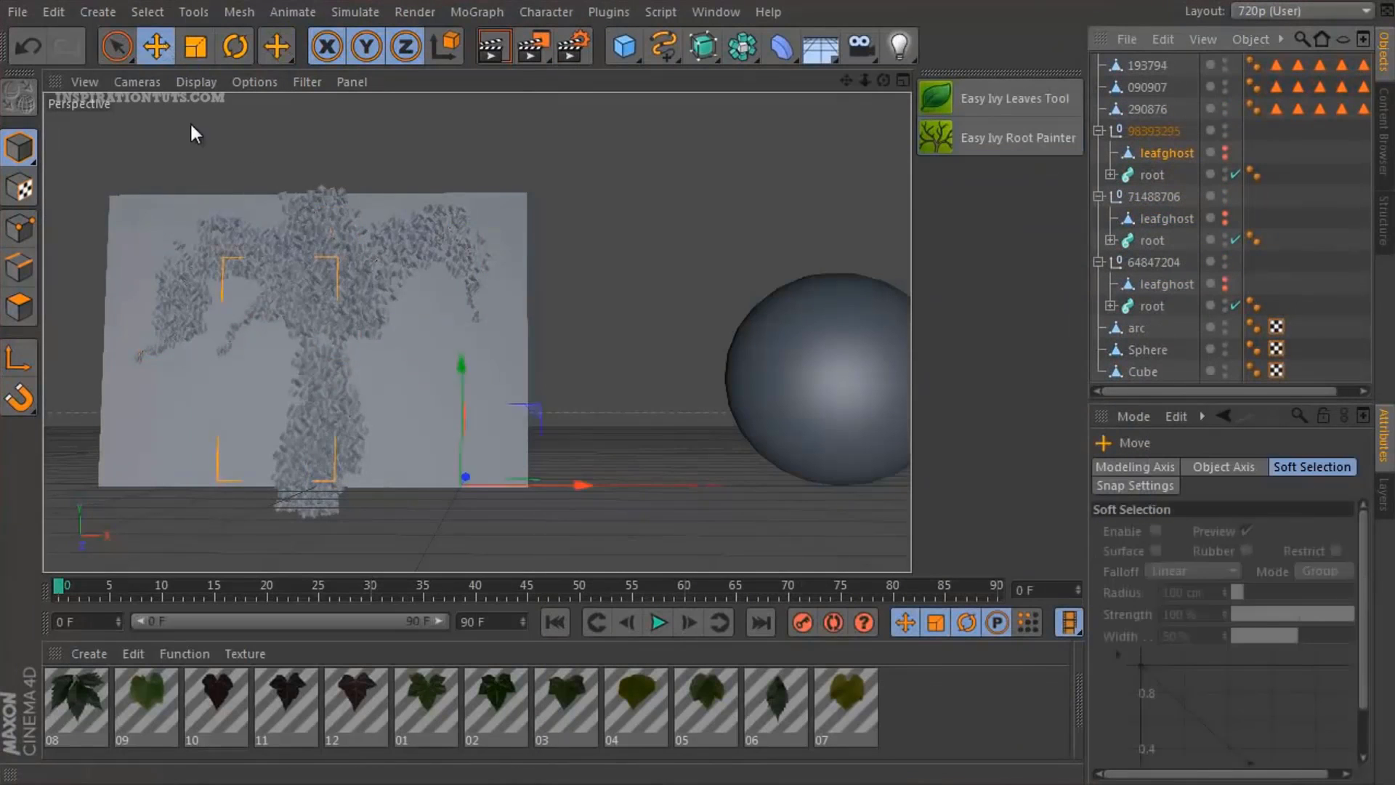
pyautogui.scroll(5, 407, 359)
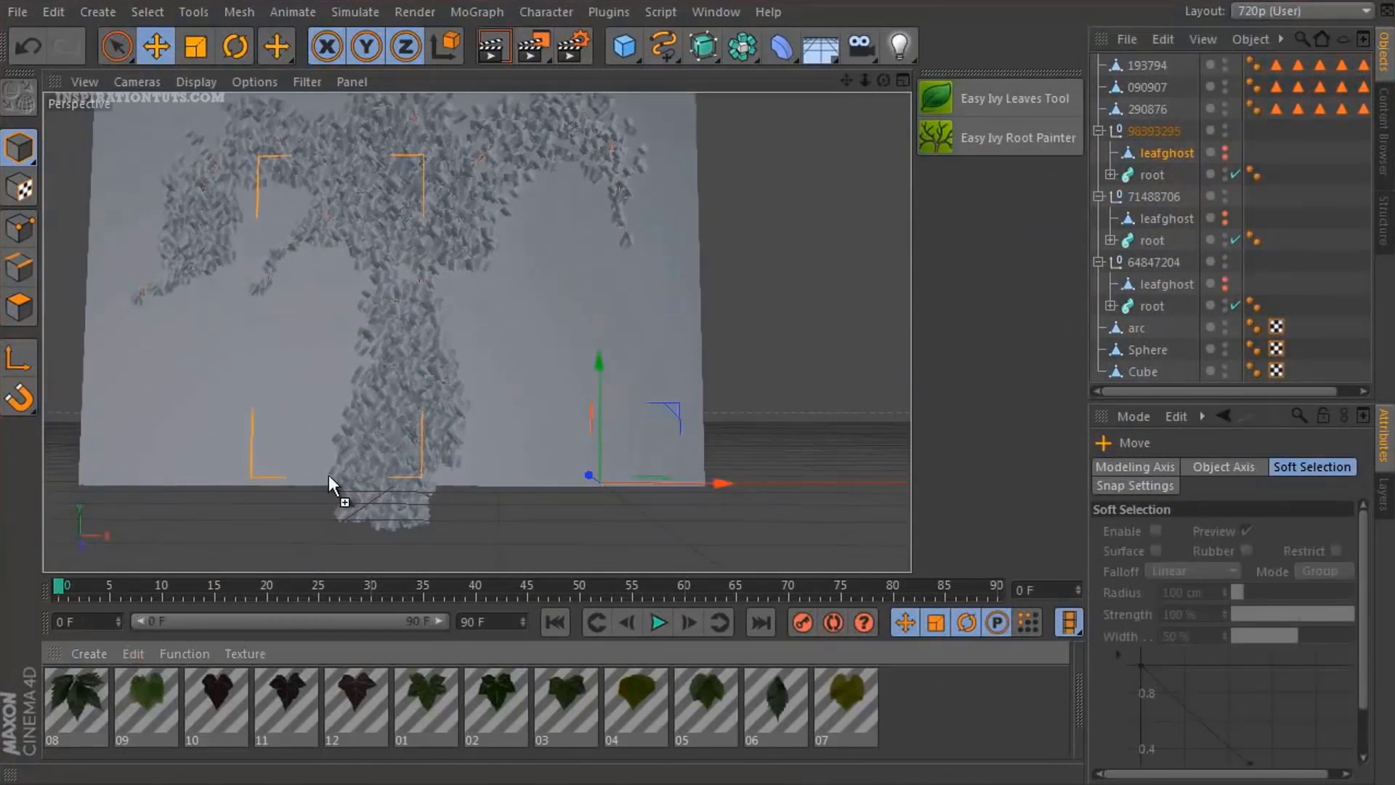
pyautogui.moveTo(329, 474); pyautogui.dragTo(330, 480)
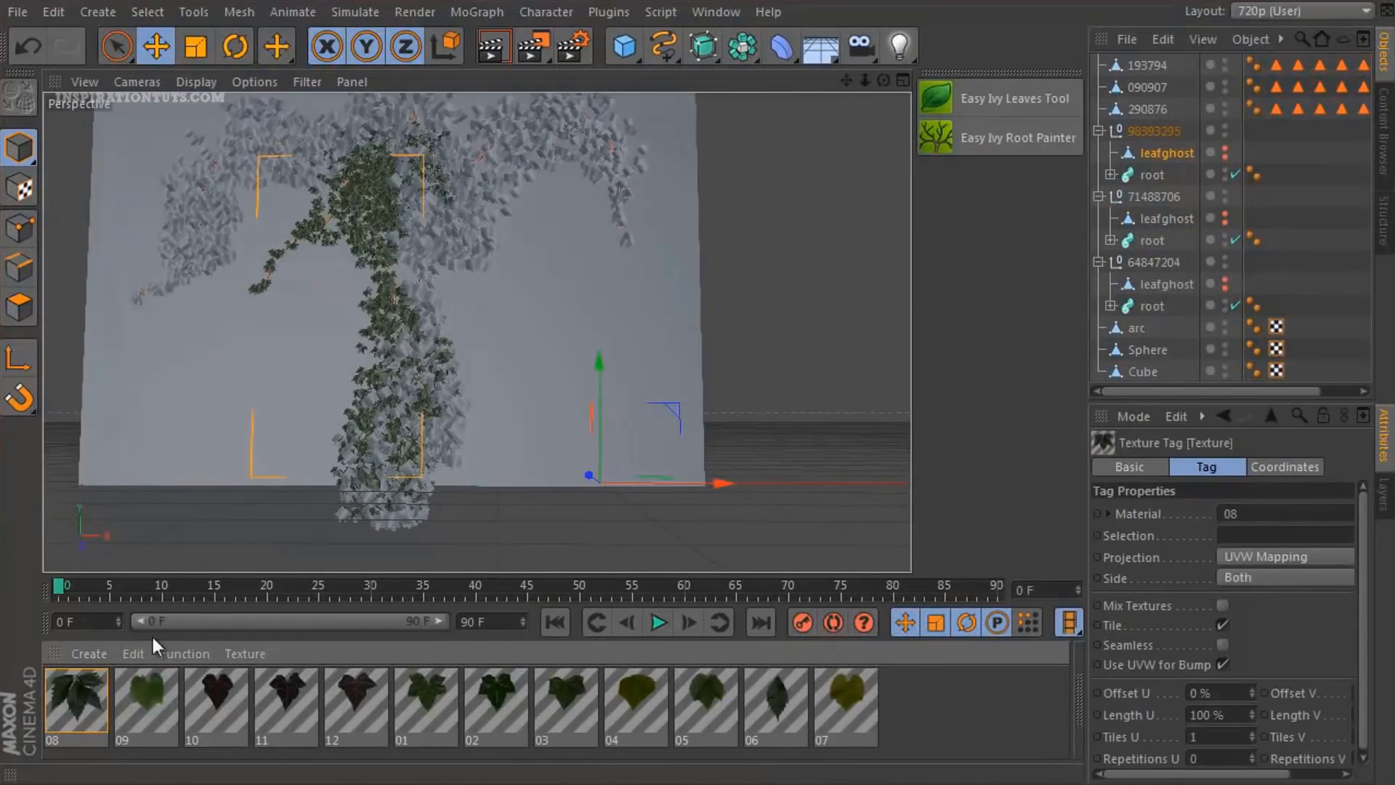
pyautogui.moveTo(464, 203); pyautogui.dragTo(466, 206)
pyautogui.moveTo(182, 212); pyautogui.dragTo(183, 214)
pyautogui.scroll(3, 472, 415)
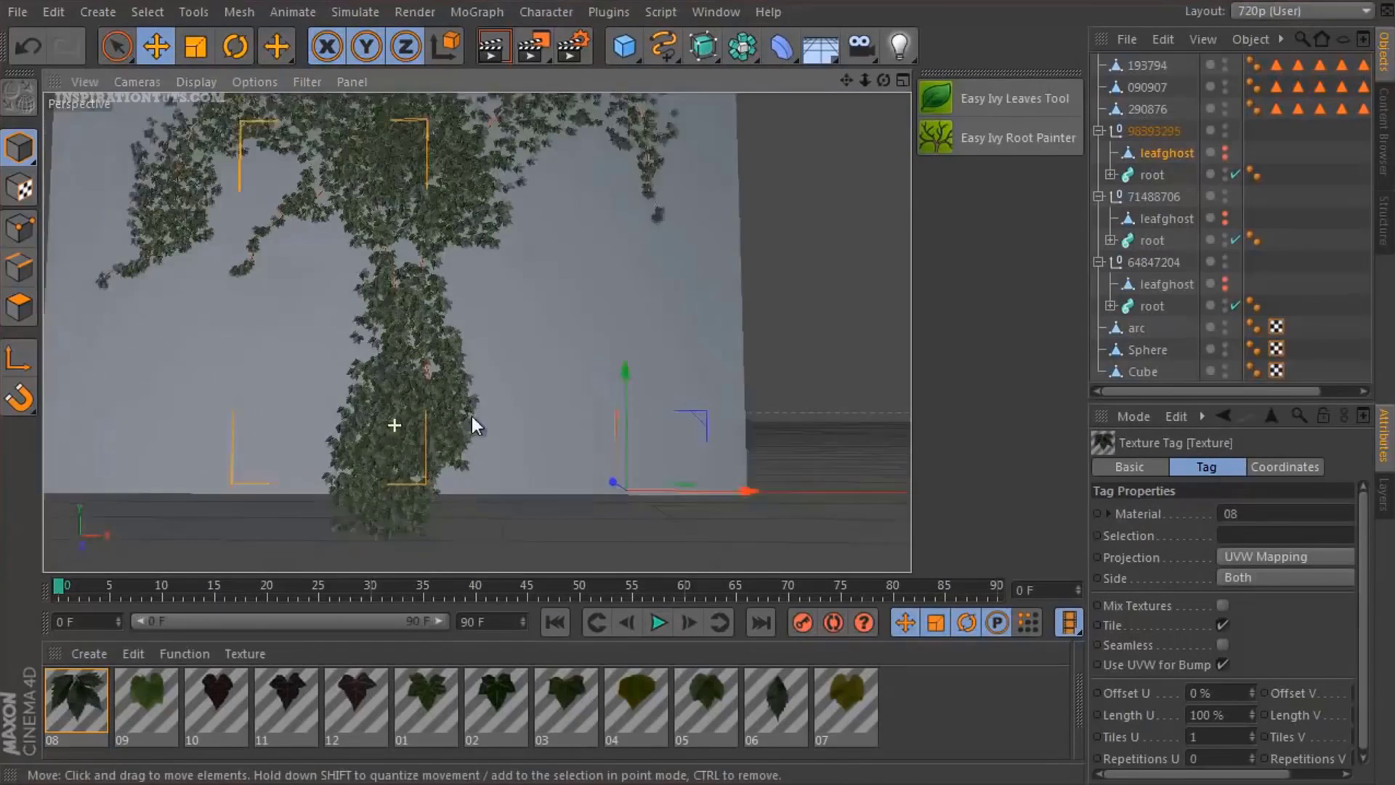
pyautogui.moveTo(455, 417)
pyautogui.keyDown('alt'); pyautogui.mouseDown()
pyautogui.moveTo(669, 386)
pyautogui.moveTo(550, 123)
pyautogui.moveTo(489, 482)
pyautogui.moveTo(536, 399)
pyautogui.moveTo(700, 399)
pyautogui.moveTo(452, 441)
pyautogui.moveTo(472, 429)
pyautogui.mouseUp(); pyautogui.keyUp('alt')
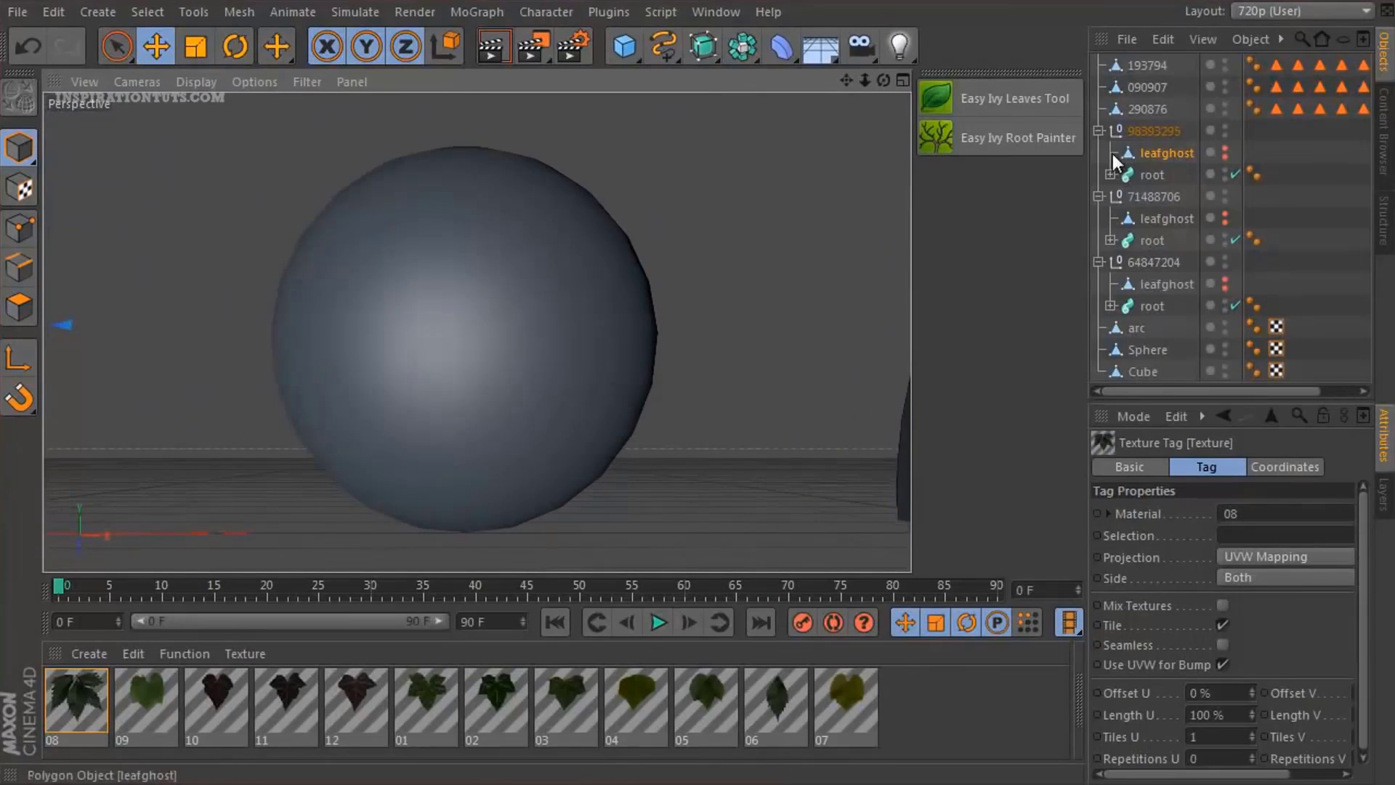
# - Paint Easy Ivy roots across the sphere with the Root Painter
pyautogui.click(1099, 131)
pyautogui.click(1098, 154)
pyautogui.click(1024, 137)
pyautogui.click(1134, 218)
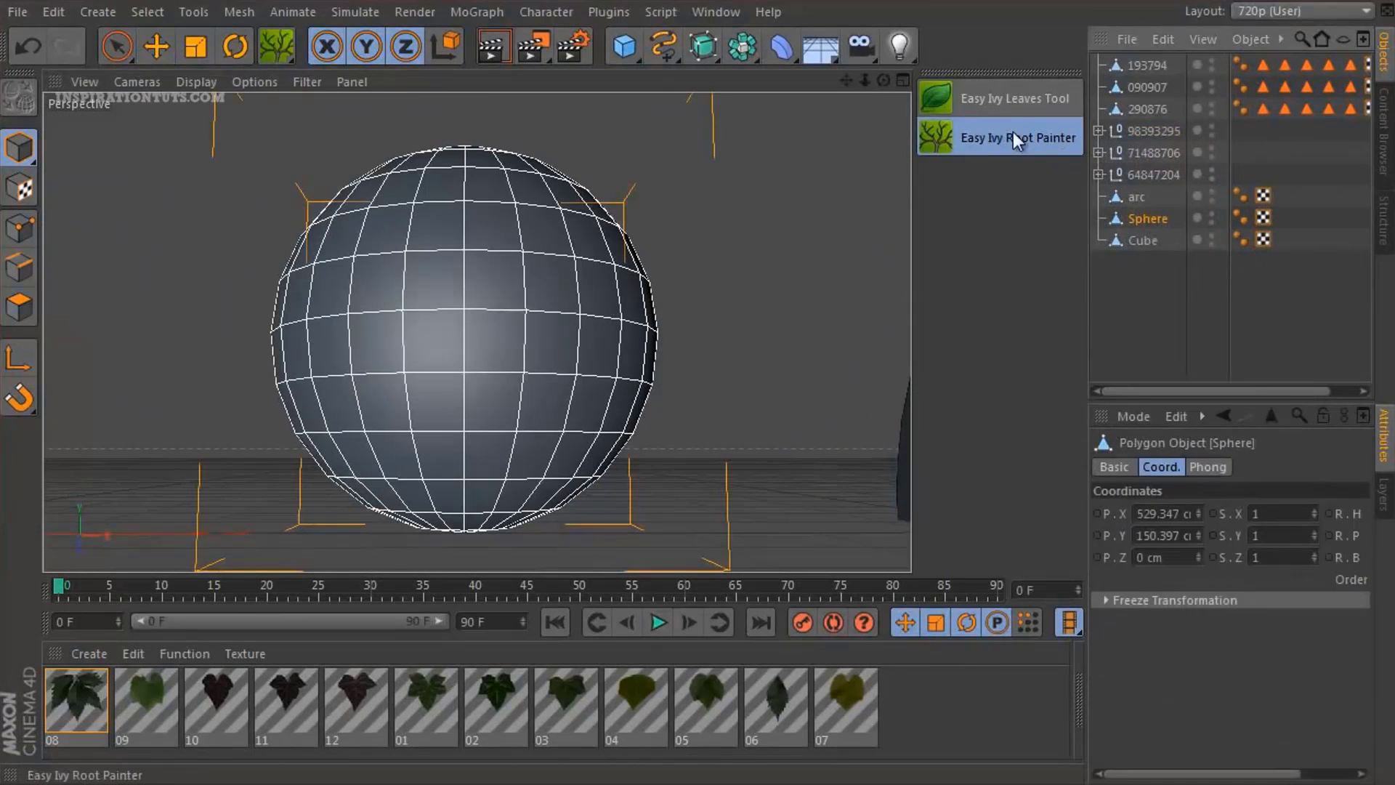
pyautogui.click(1013, 132)
pyautogui.keyDown('alt'); pyautogui.moveTo(306, 325); pyautogui.dragTo(556, 203); pyautogui.keyUp('alt')
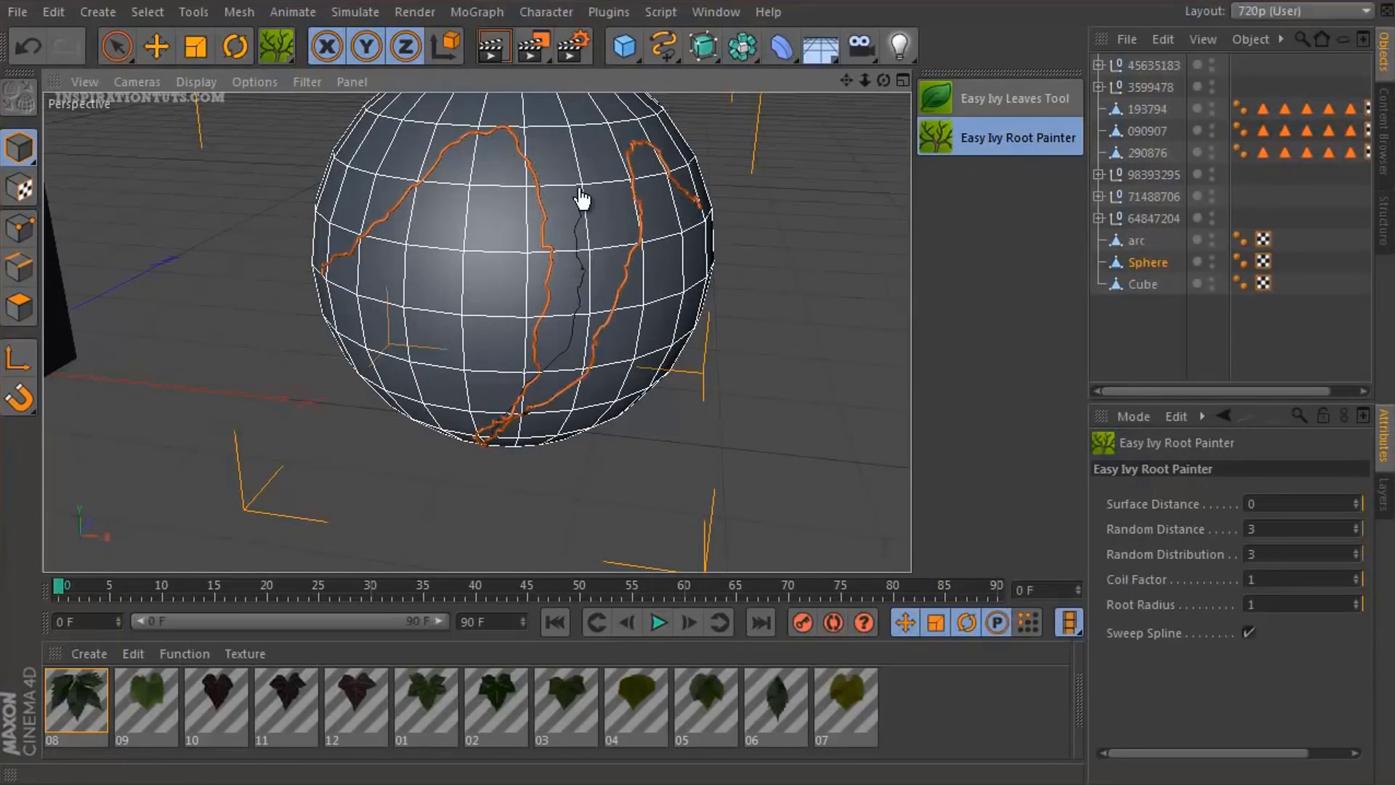
pyautogui.press('e')
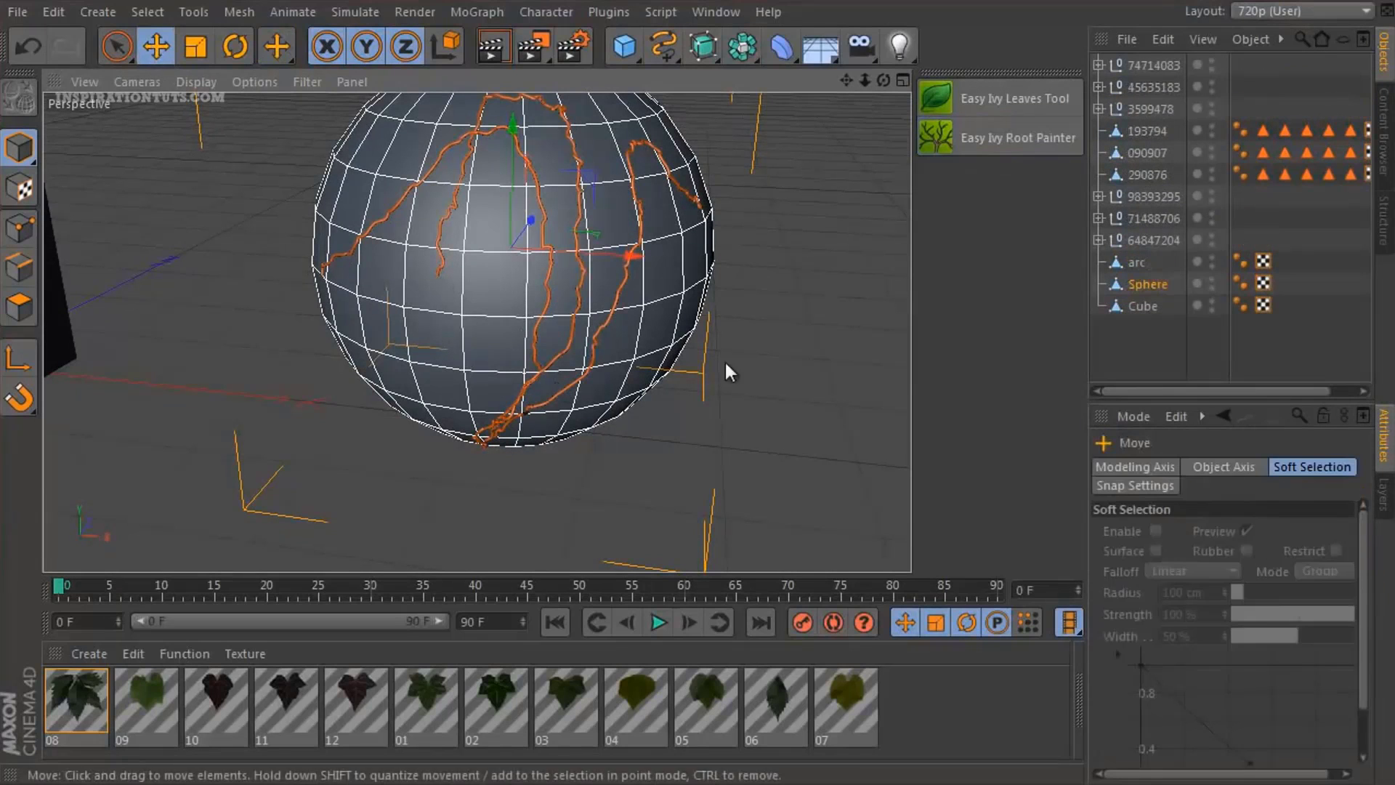
# - Run Make Leaves on each new sphere root's leafghost and apply ivy material 02
pyautogui.click(1099, 109)
pyautogui.click(1099, 87)
pyautogui.click(1000, 101)
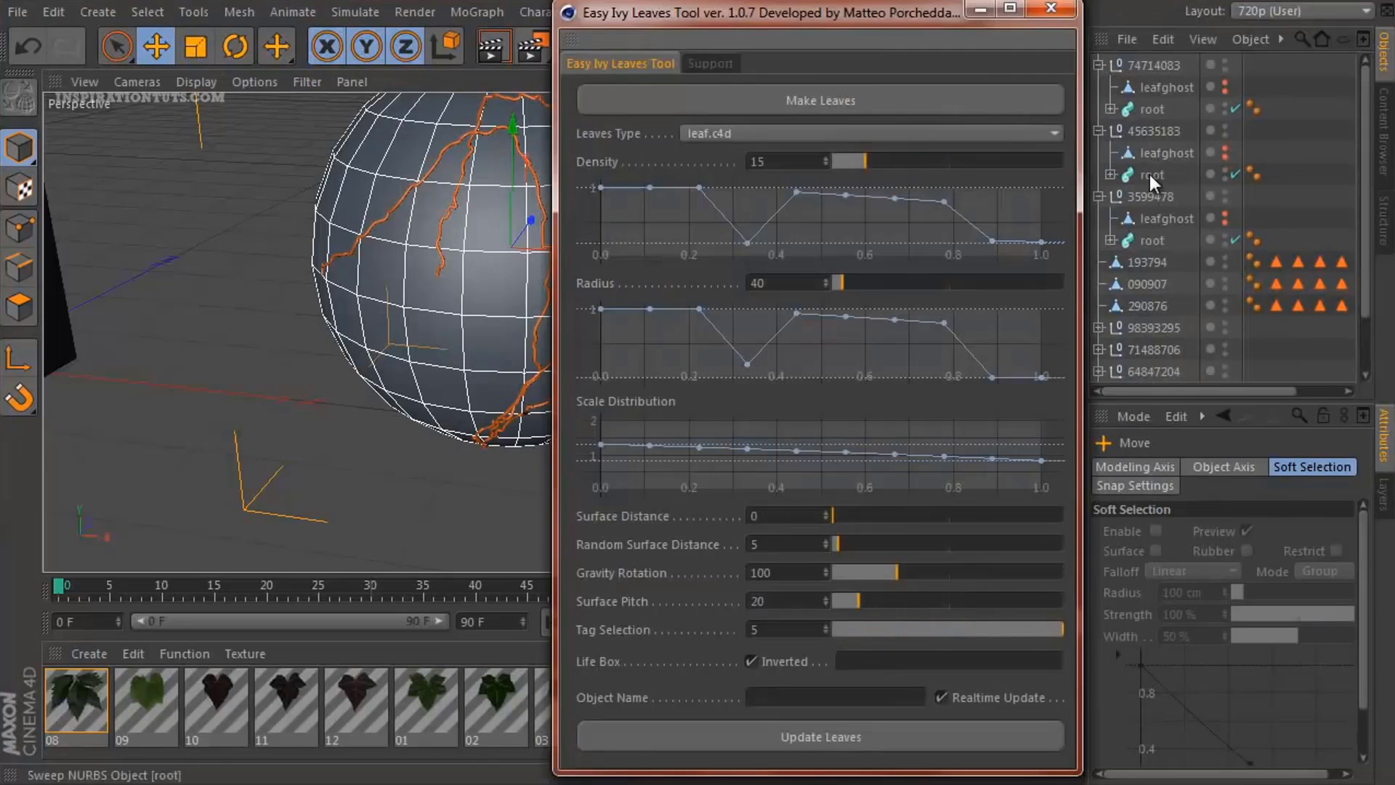
pyautogui.click(1161, 218)
pyautogui.click(1022, 91)
pyautogui.click(1177, 174)
pyautogui.click(968, 102)
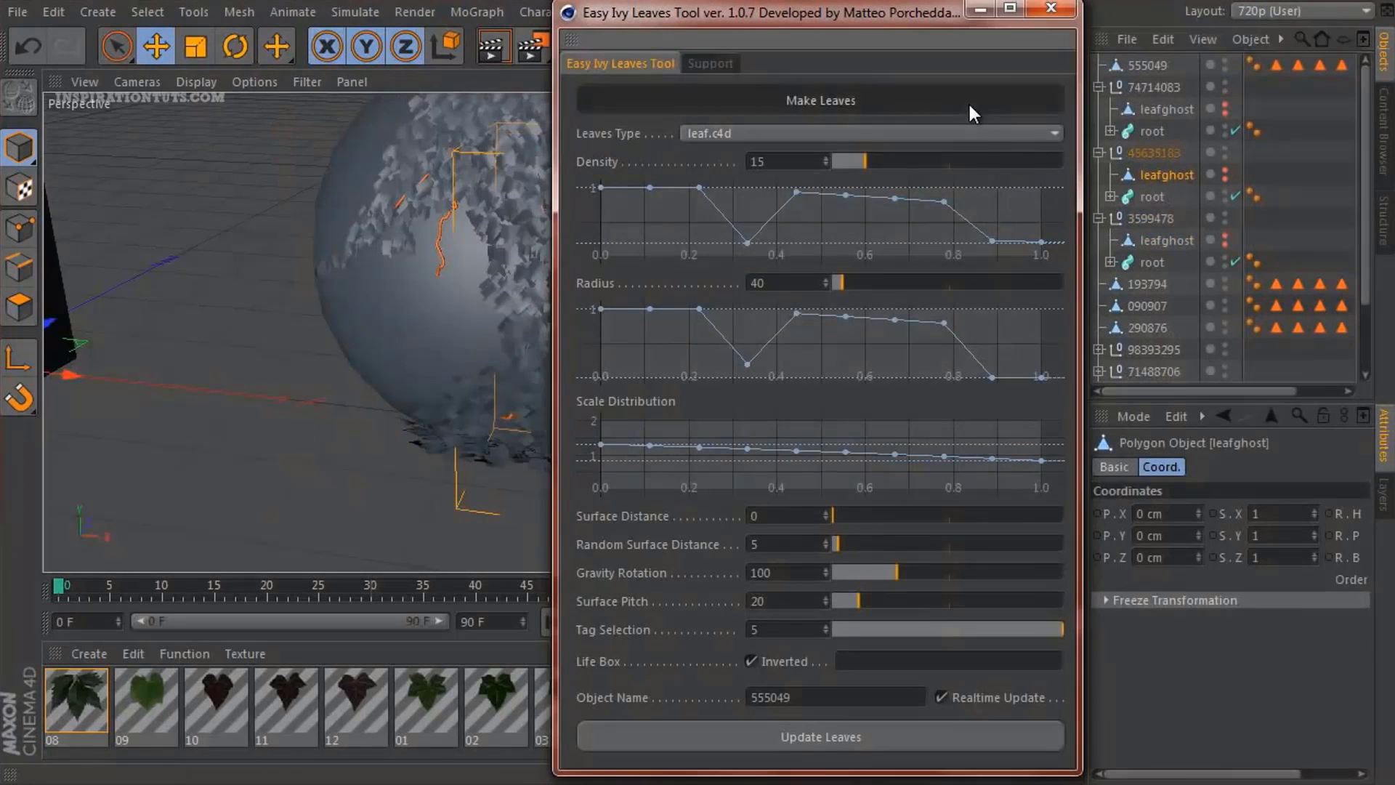
pyautogui.click(1154, 130)
pyautogui.click(1009, 108)
pyautogui.press('Escape')
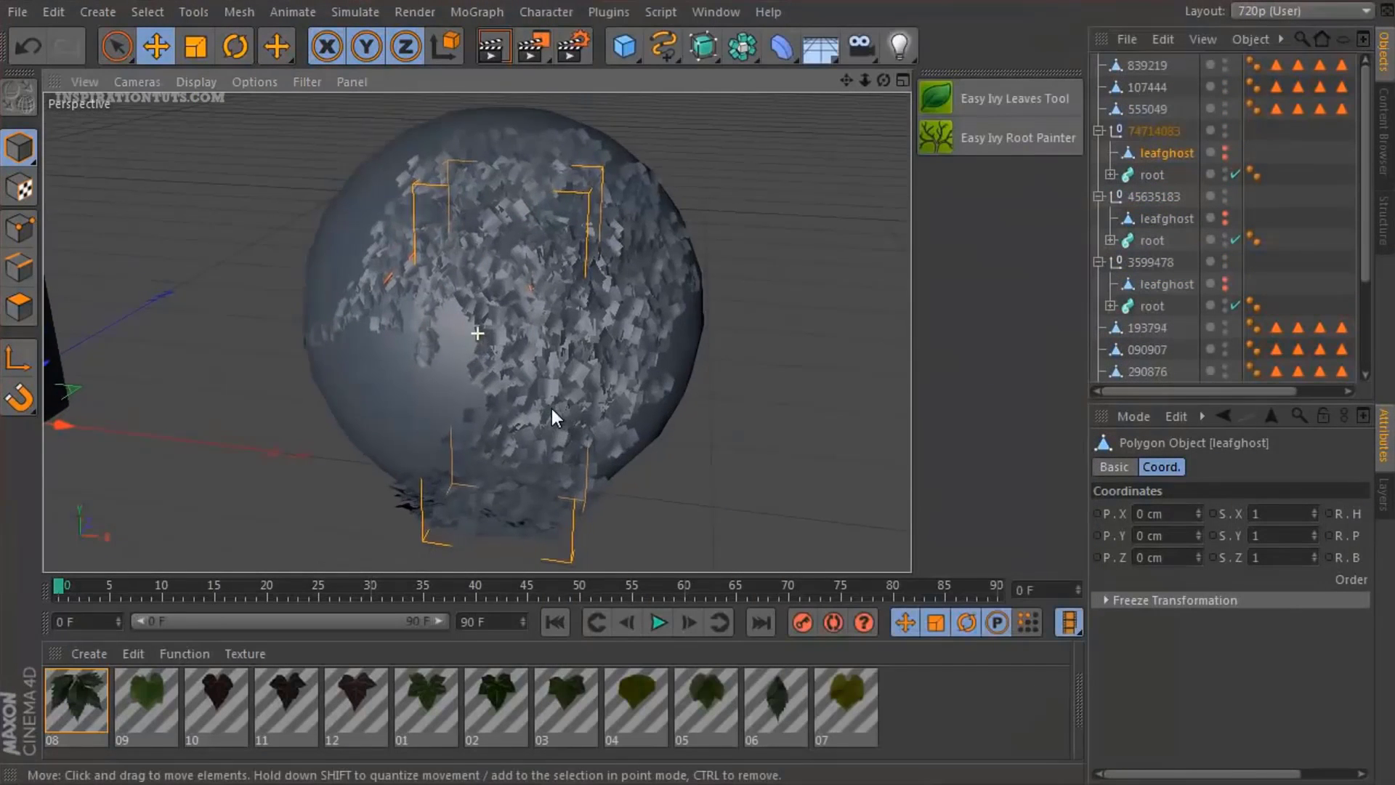
pyautogui.moveTo(502, 694); pyautogui.dragTo(1152, 115)
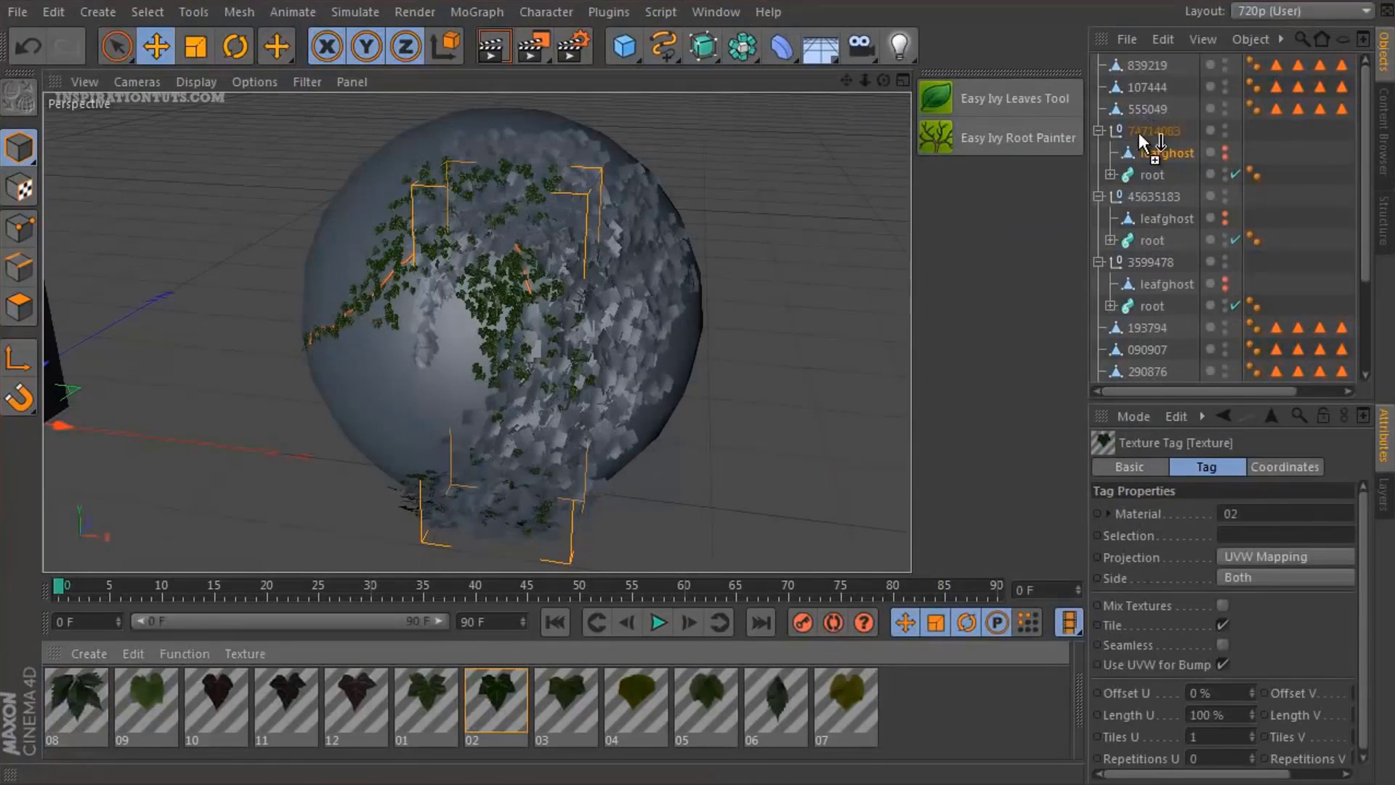
pyautogui.scroll(5, 722, 373)
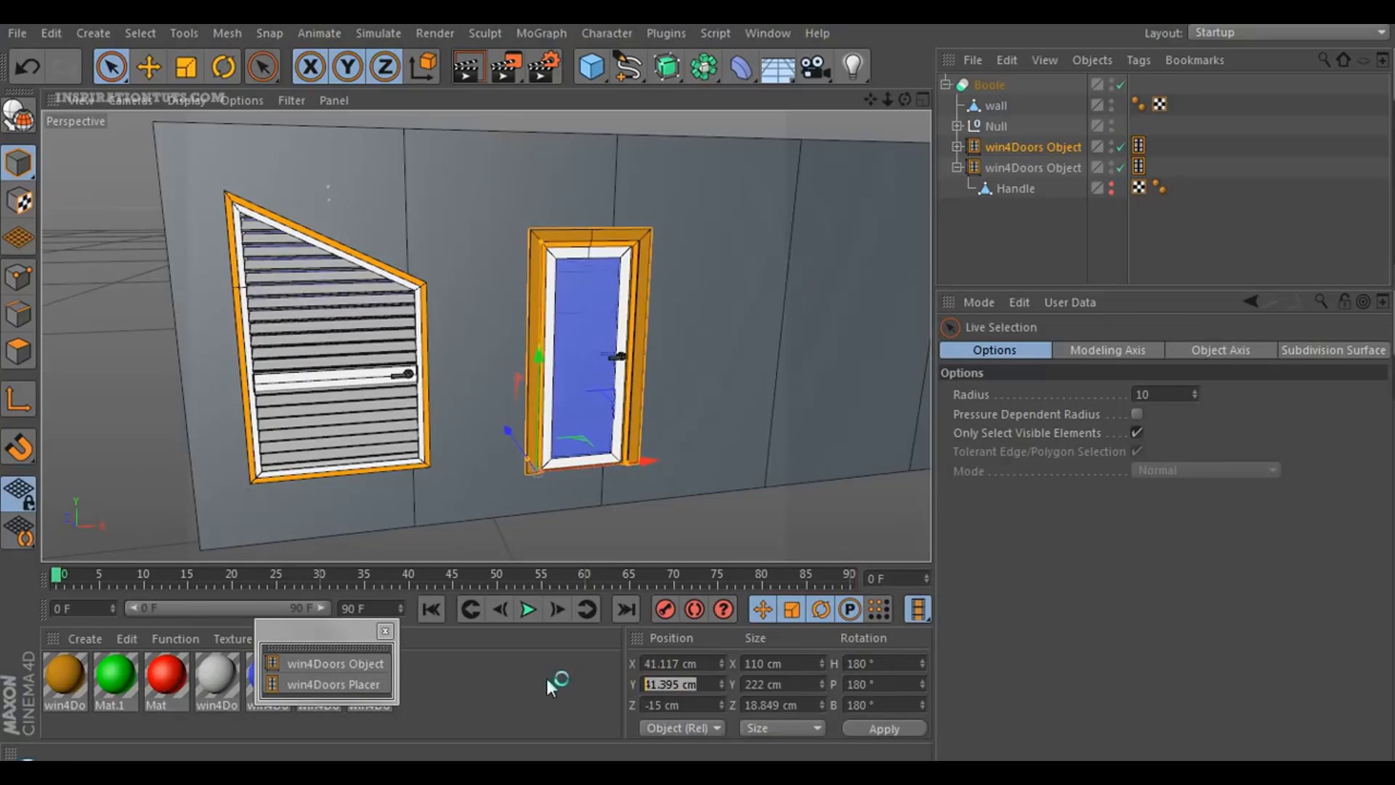
# - Inspect the door's properties and try placing a new door, undoing the oversized result
pyautogui.moveTo(867, 111); pyautogui.dragTo(474, 380)
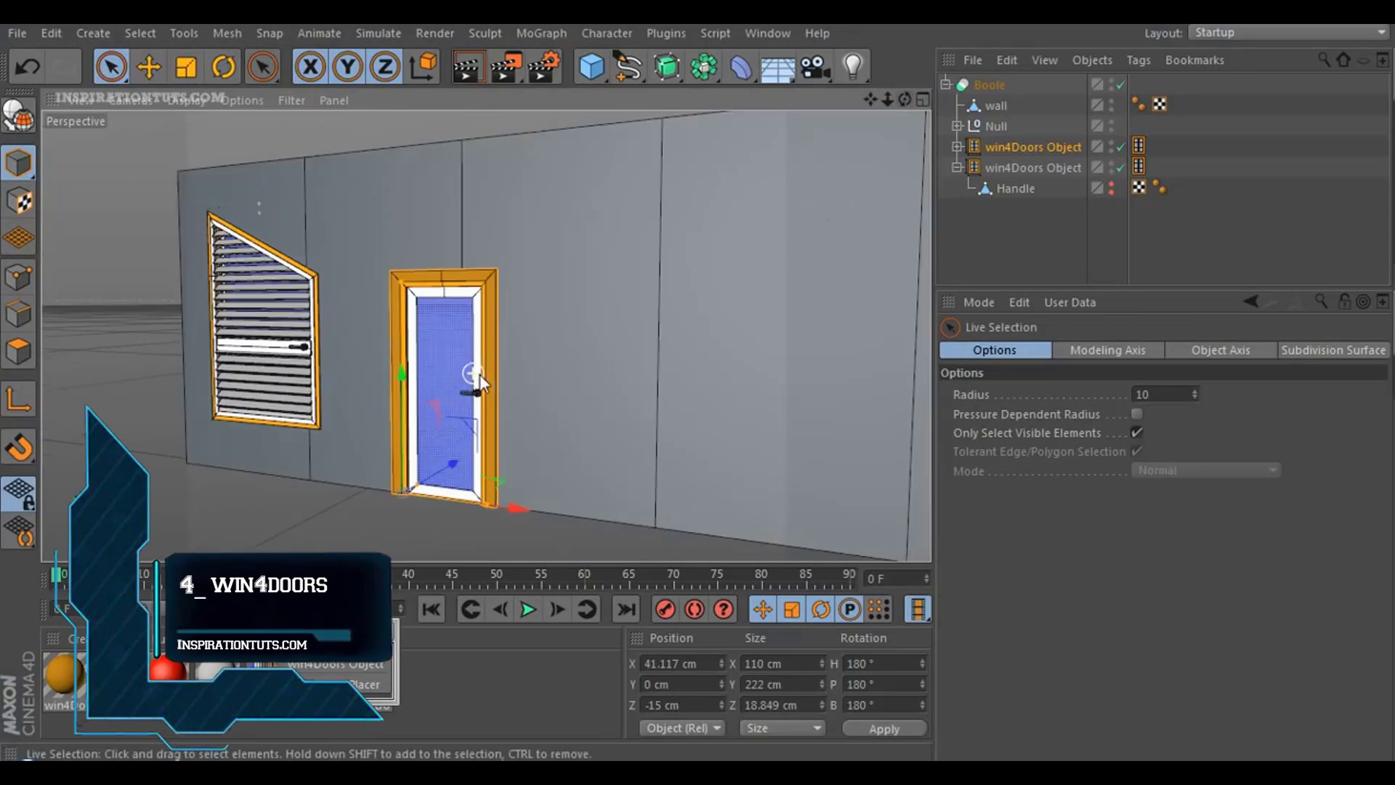
pyautogui.click(474, 380)
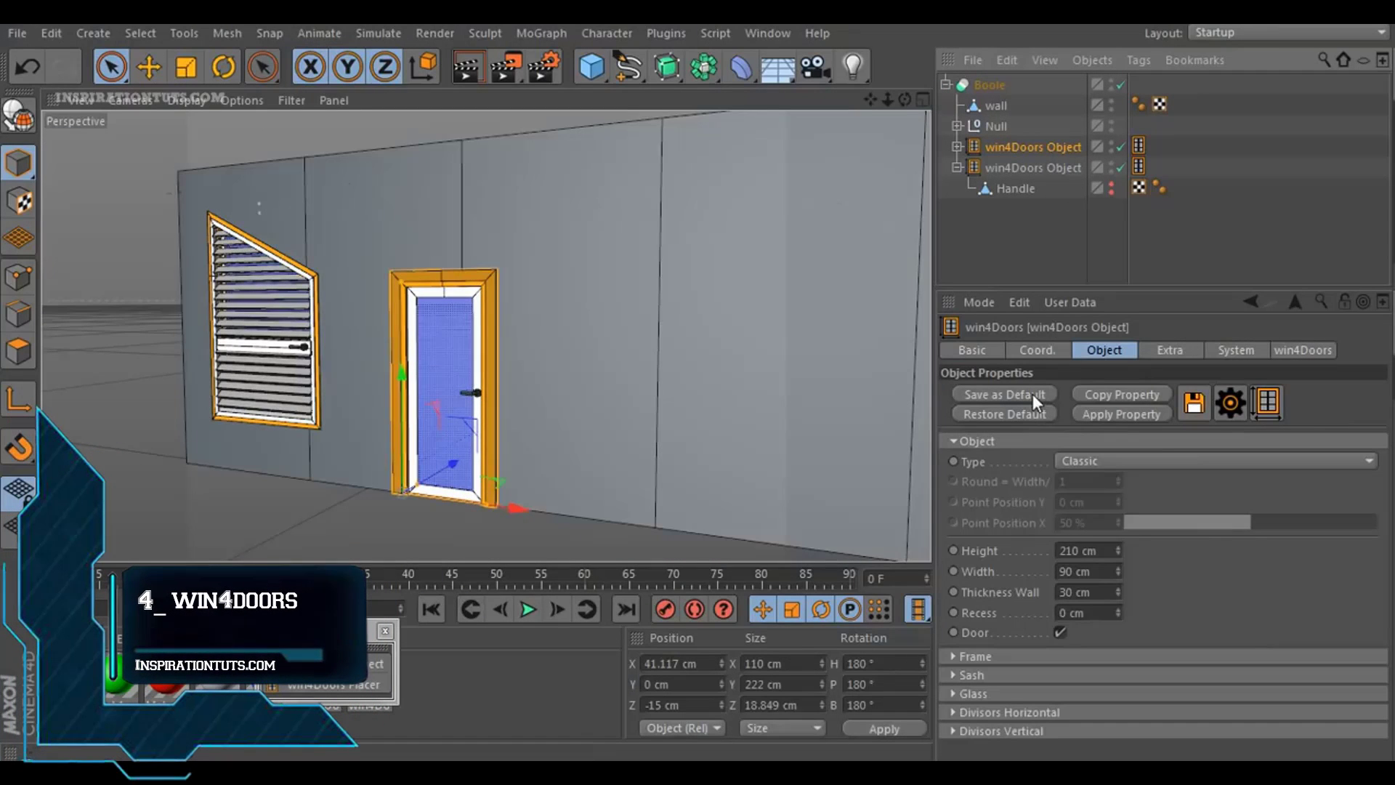
pyautogui.click(333, 685)
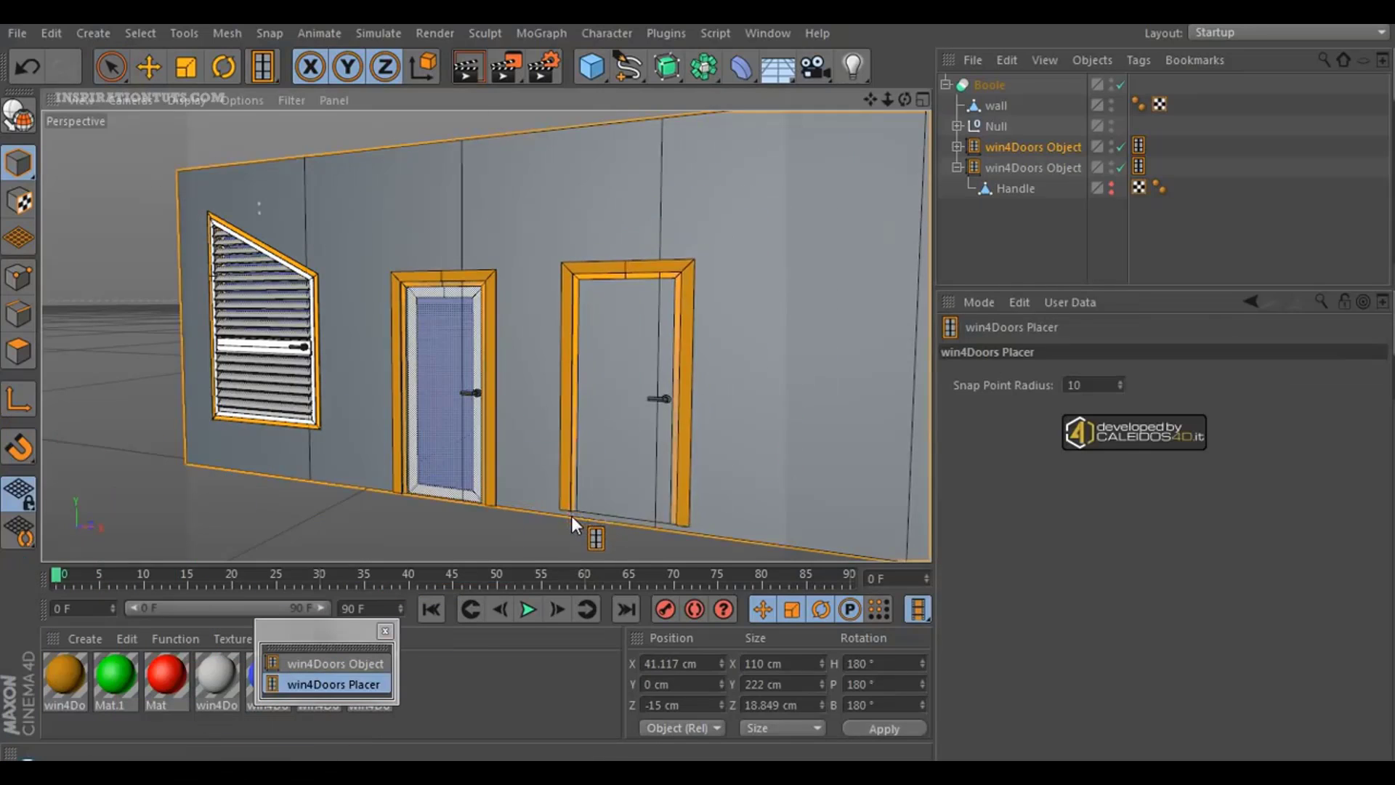
pyautogui.click(571, 523)
pyautogui.click(33, 67)
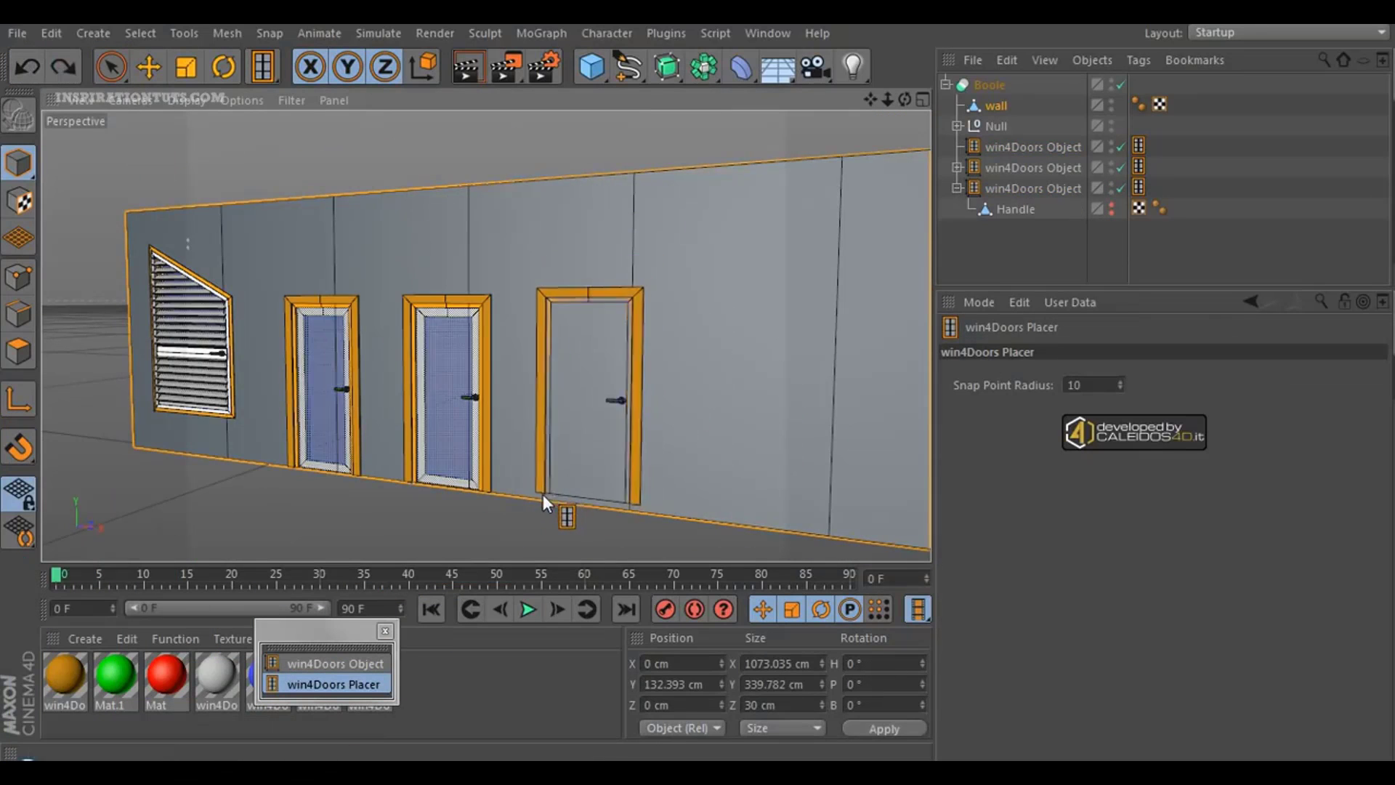
pyautogui.scroll(-3, 545, 436)
pyautogui.keyDown('alt'); pyautogui.moveTo(545, 436); pyautogui.dragTo(602, 301); pyautogui.keyUp('alt')
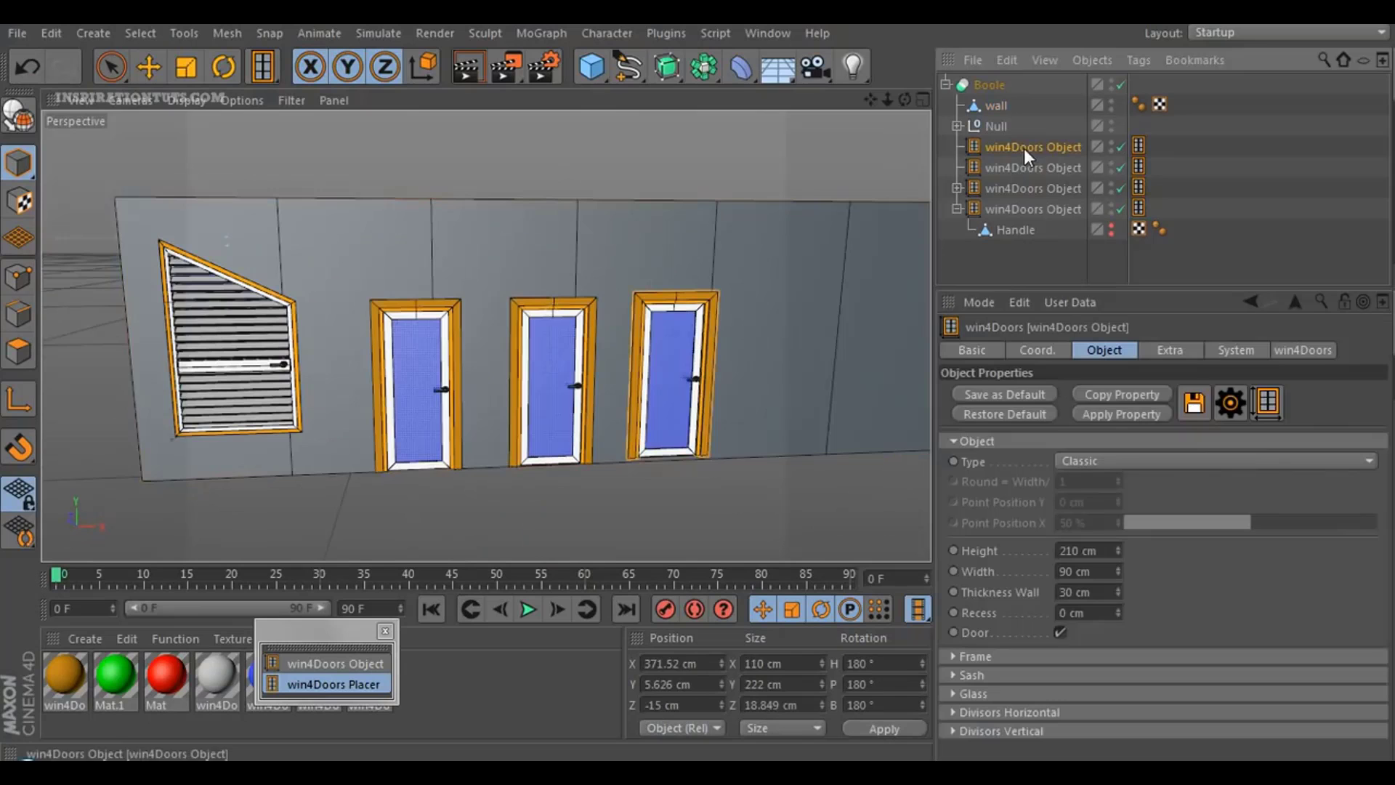
# - Turn the third opening into a roller-shutter window and raise it 93 cm up the wall
pyautogui.click(1267, 402)
pyautogui.click(1039, 469)
pyautogui.scroll(3, 803, 421)
pyautogui.keyDown('alt'); pyautogui.moveTo(508, 327); pyautogui.dragTo(436, 327); pyautogui.keyUp('alt')
pyautogui.press('e')
pyautogui.moveTo(608, 321); pyautogui.dragTo(595, 240)
pyautogui.scroll(-2, 594, 240)
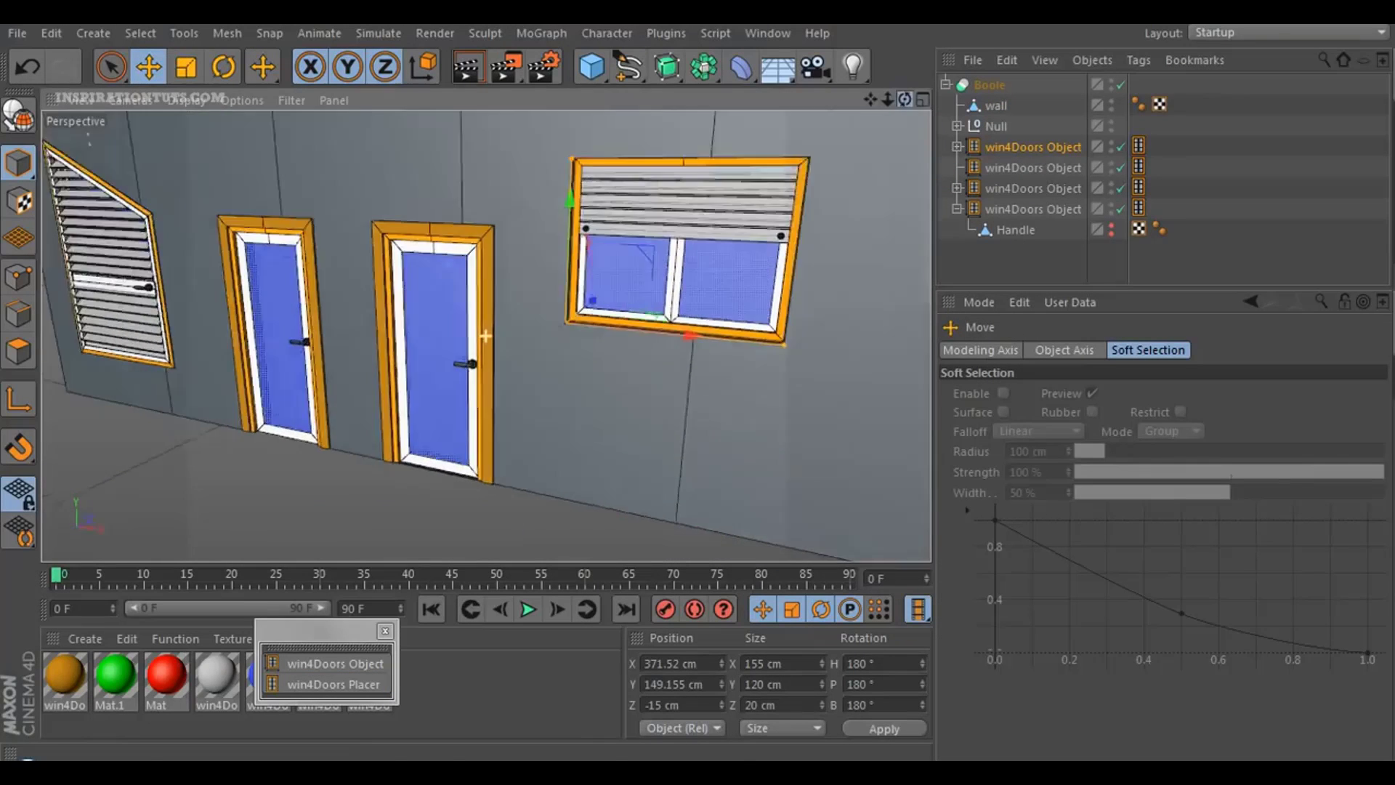
pyautogui.keyDown('alt'); pyautogui.moveTo(509, 327); pyautogui.dragTo(436, 327); pyautogui.keyUp('alt')
# - Change the second win4Doors Object to the Window Double 150x120 preset
pyautogui.click(1034, 167)
pyautogui.click(1267, 402)
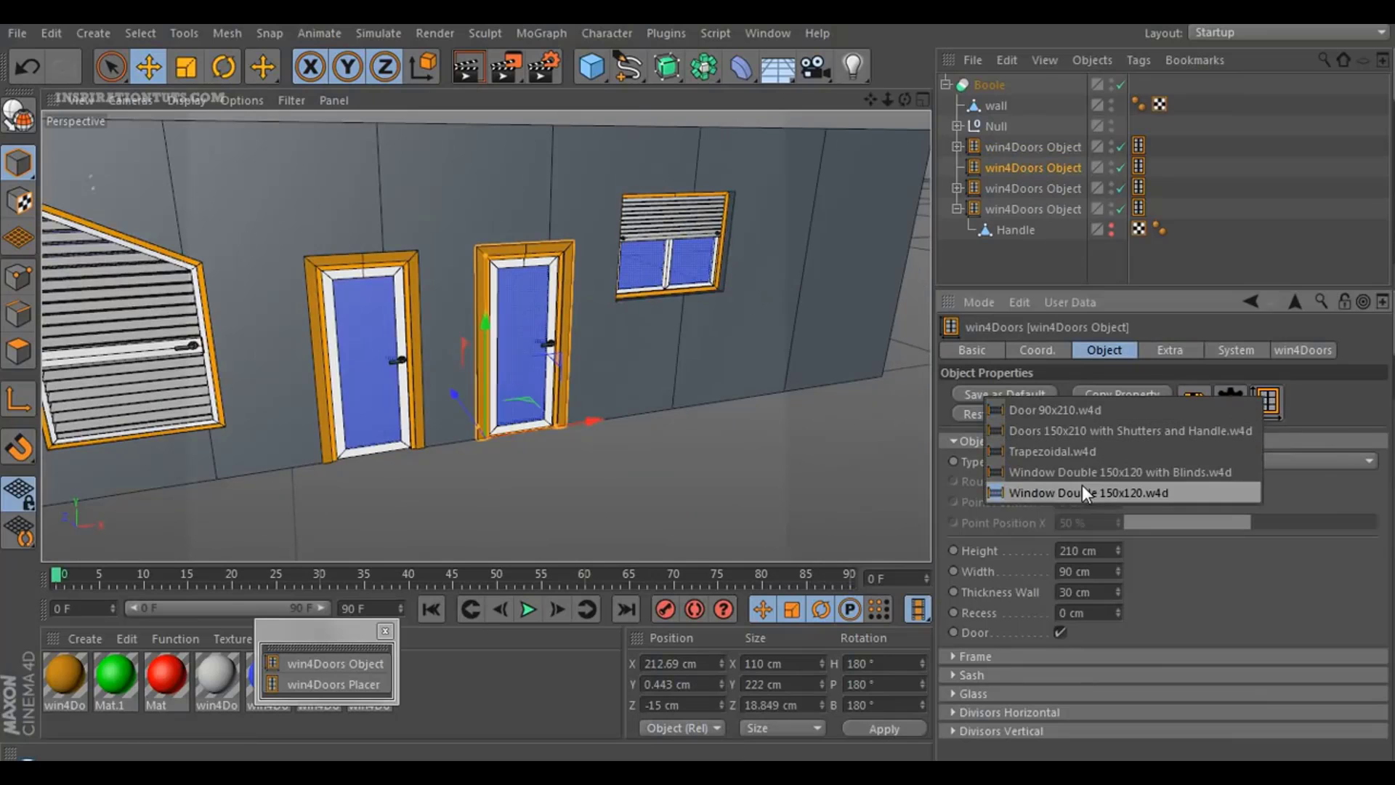
pyautogui.click(1083, 491)
pyautogui.keyDown('alt'); pyautogui.moveTo(872, 110); pyautogui.dragTo(438, 272); pyautogui.keyUp('alt')
# - Try several Stairs4D presets, settling on the L-shaped staircase
pyautogui.click(1170, 461)
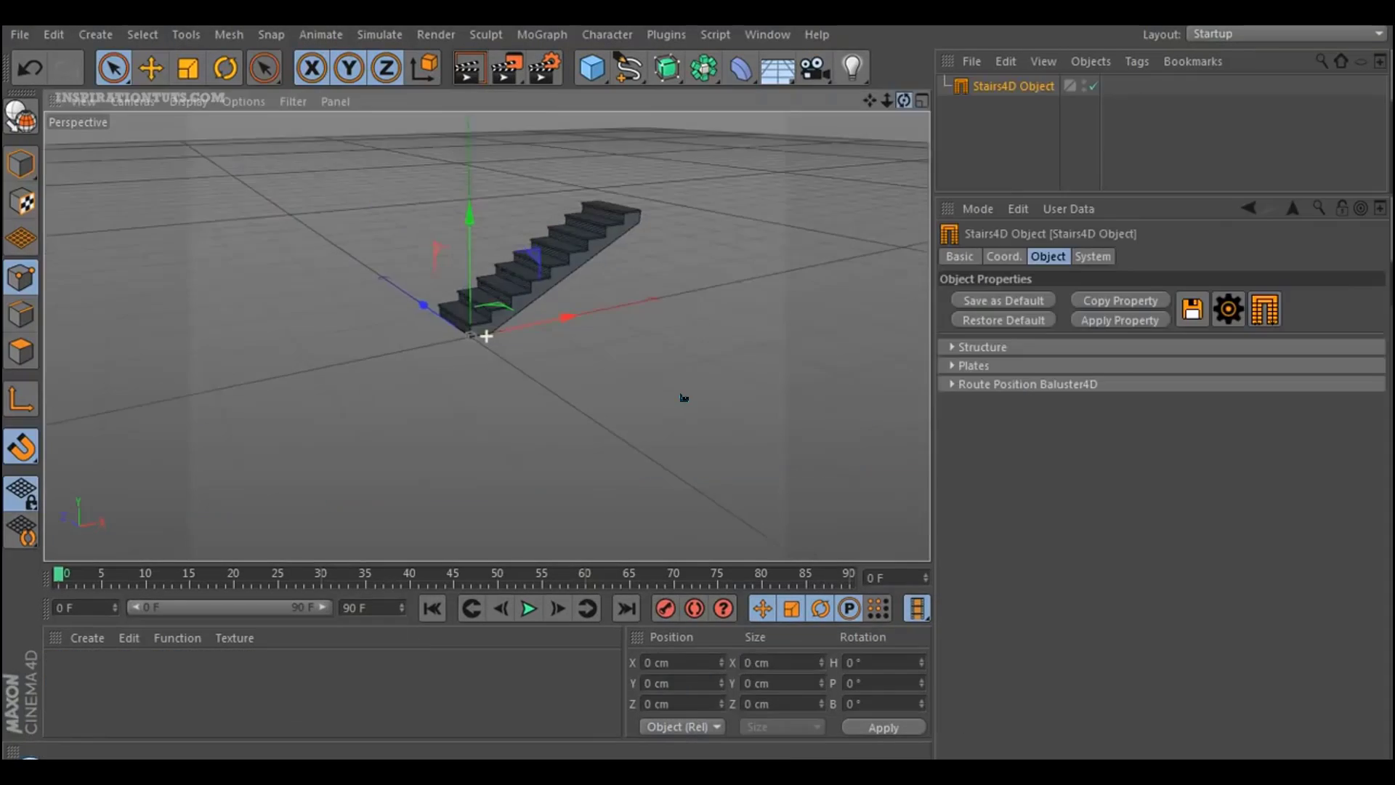
pyautogui.click(1266, 310)
pyautogui.click(1184, 362)
pyautogui.click(1265, 310)
pyautogui.click(1177, 349)
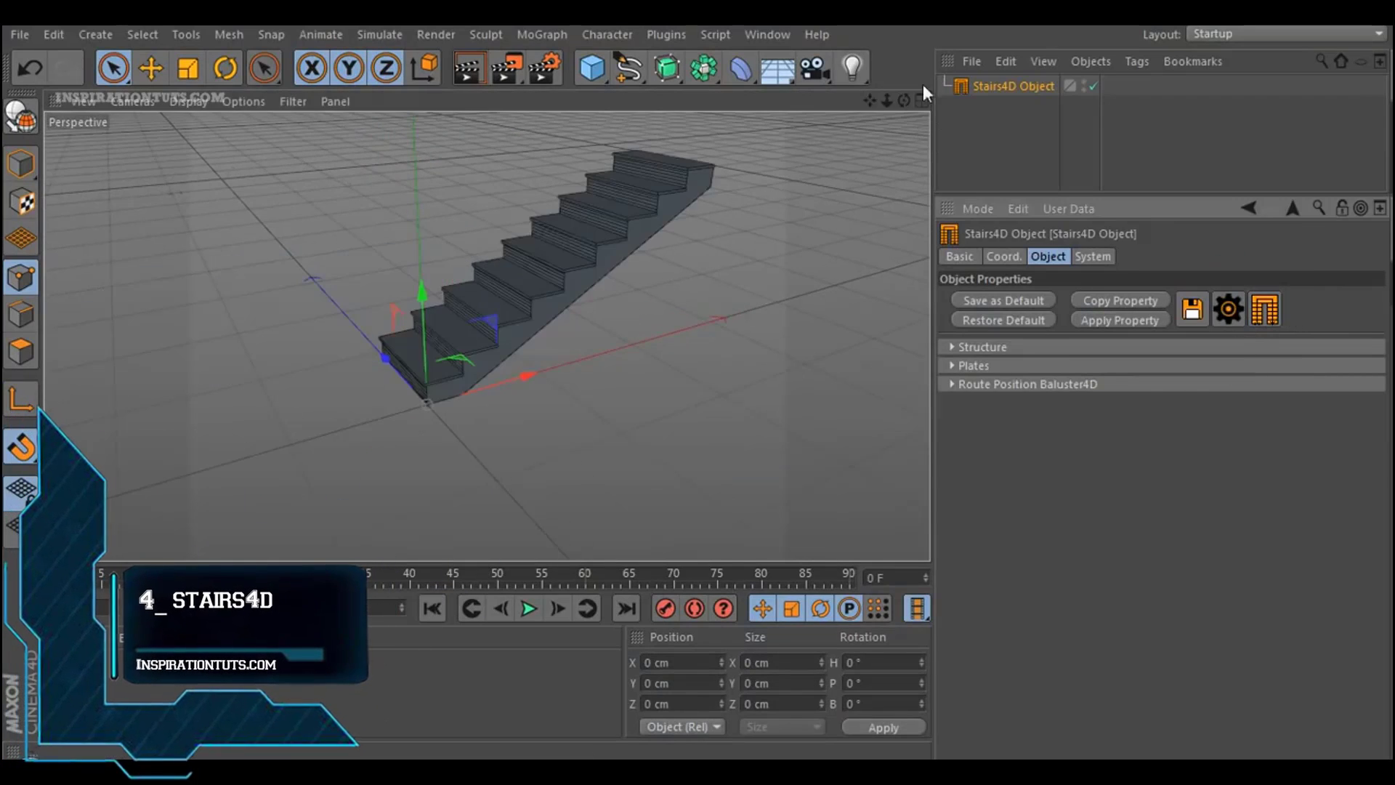
pyautogui.click(1265, 311)
pyautogui.click(1151, 328)
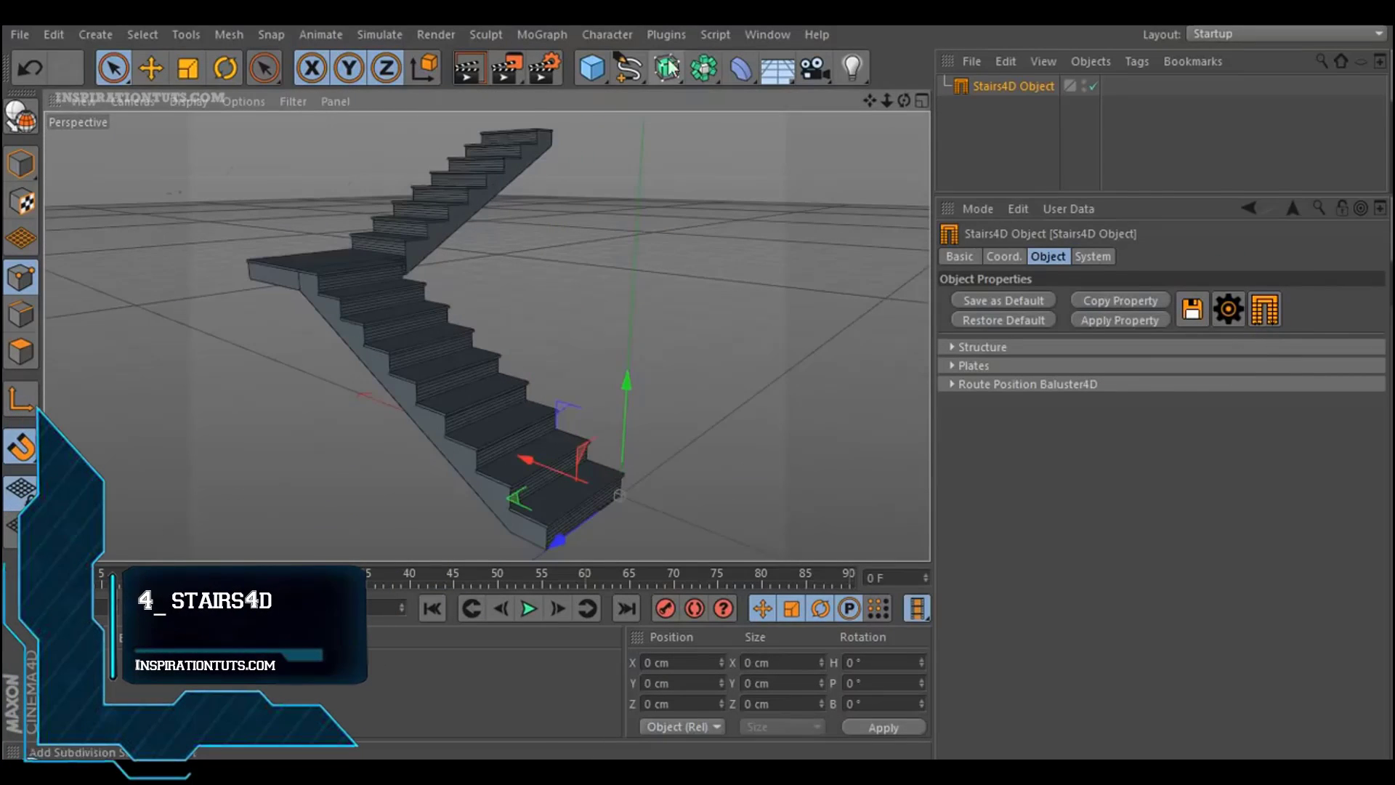
pyautogui.click(996, 349)
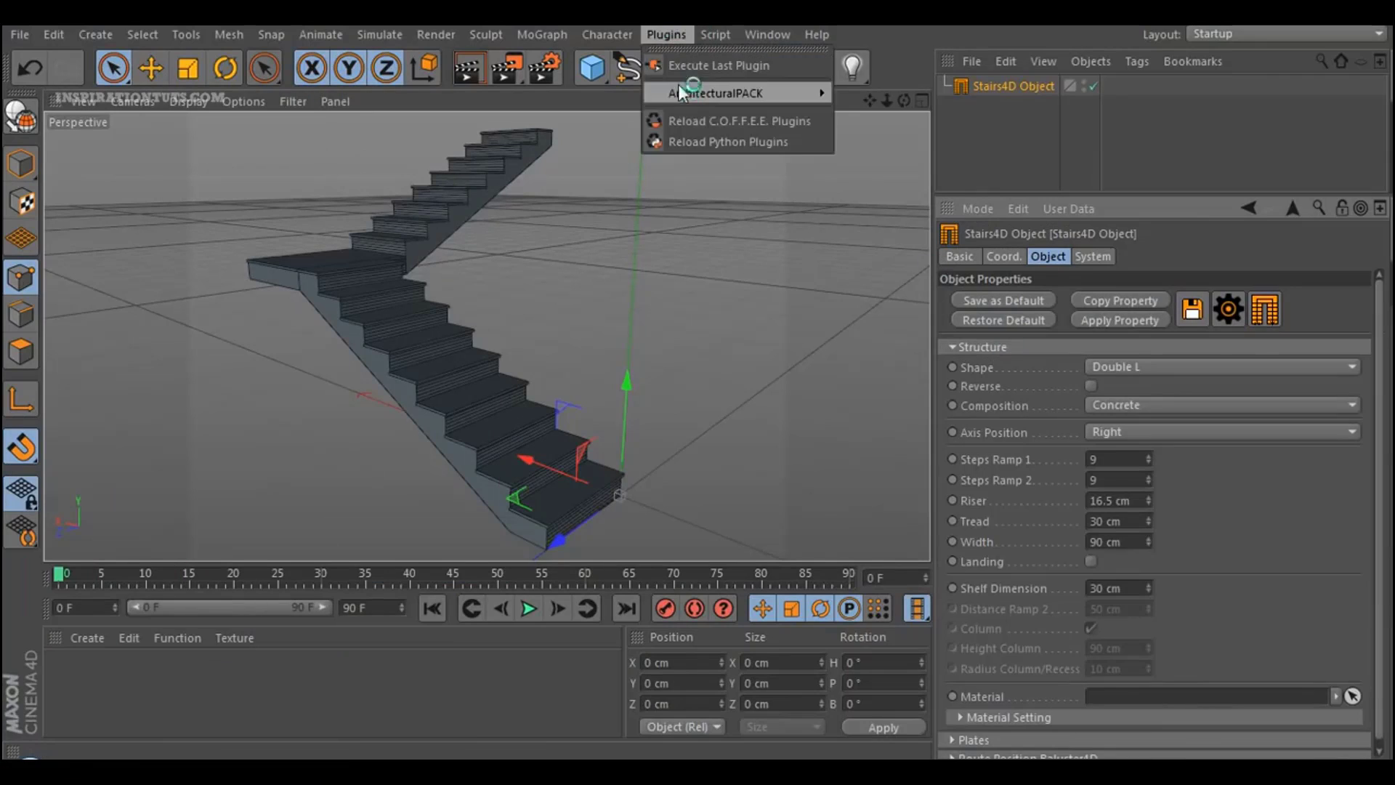
# - Add Baluster4D railings on both sides and apply the Metallic Exagon preset to each
pyautogui.click(916, 120)
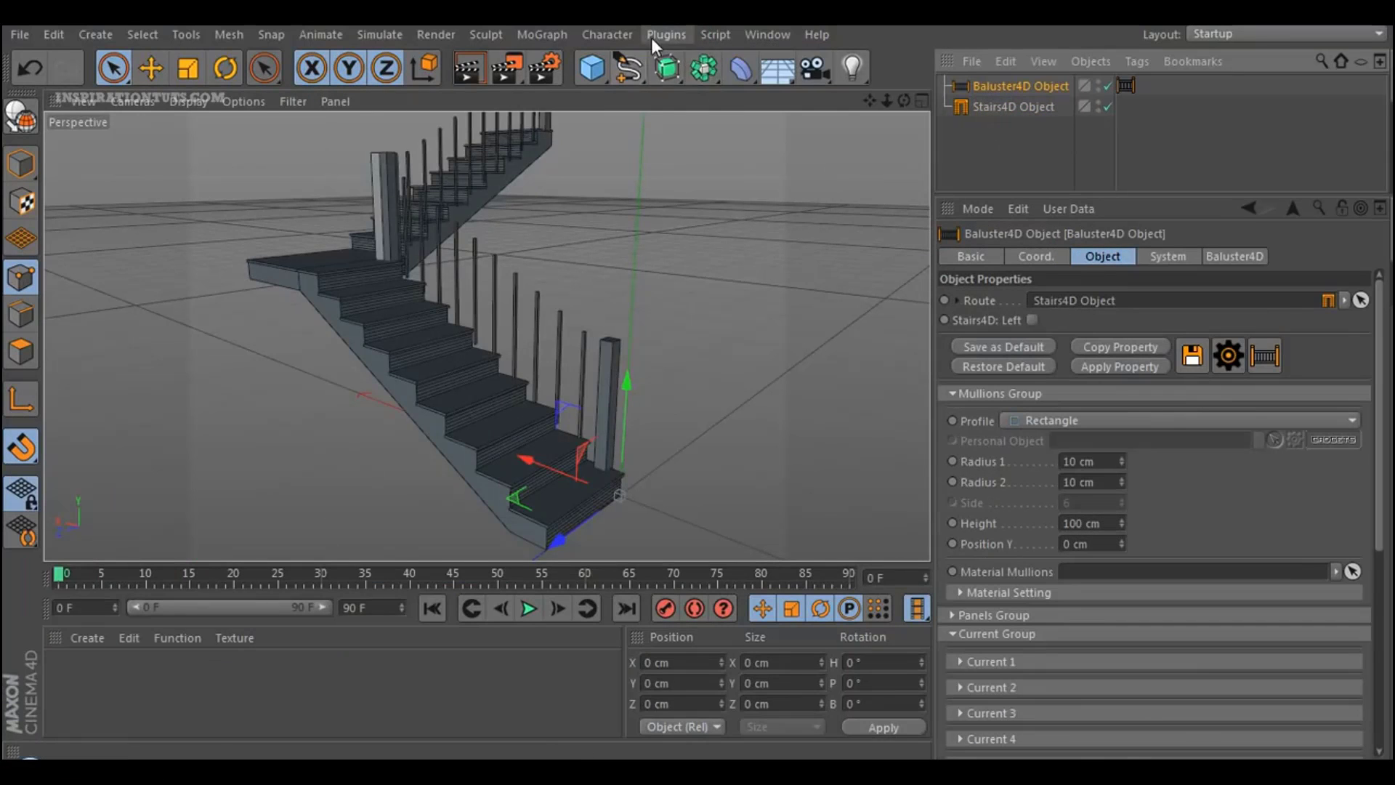
pyautogui.click(904, 141)
pyautogui.click(1032, 320)
pyautogui.click(1265, 355)
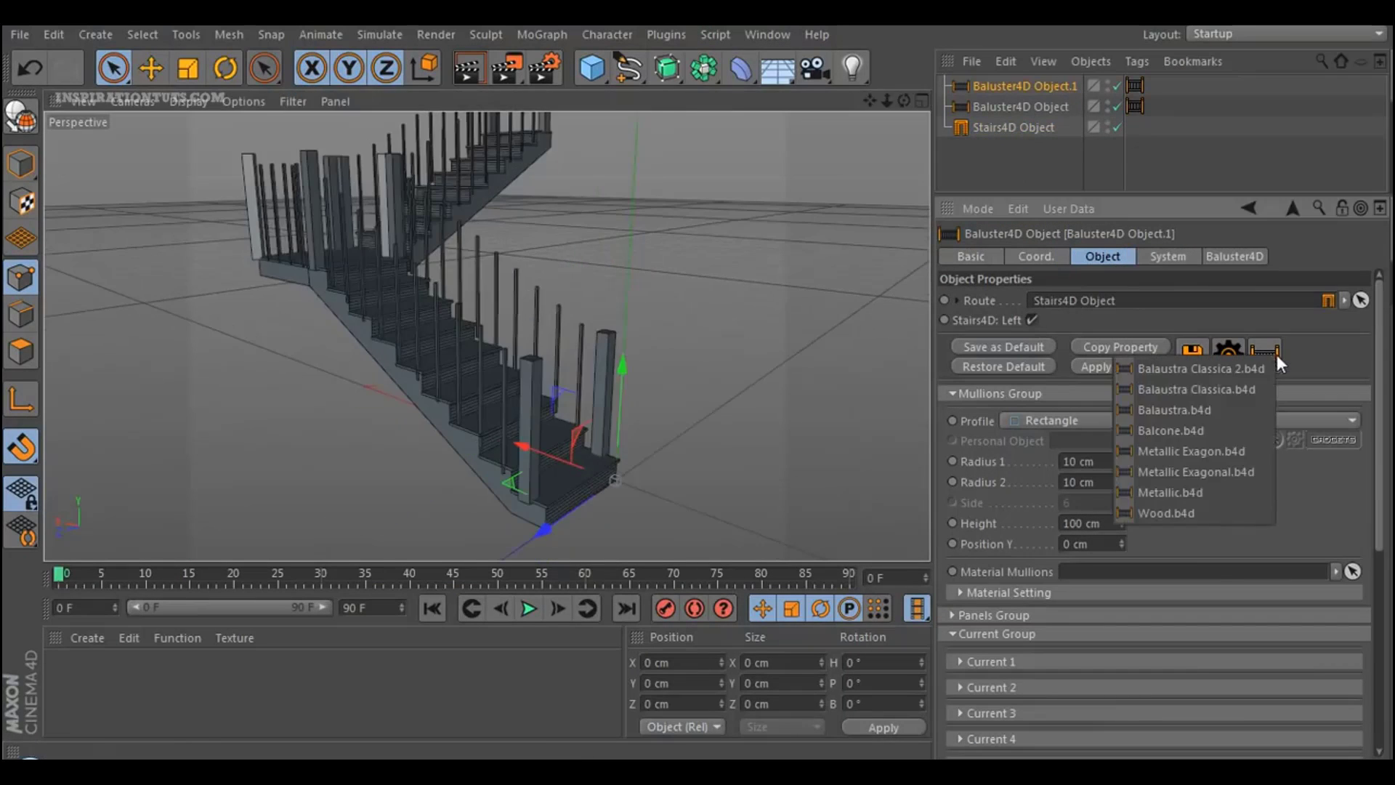
pyautogui.click(1211, 451)
pyautogui.click(1021, 106)
pyautogui.click(1265, 355)
pyautogui.click(1192, 451)
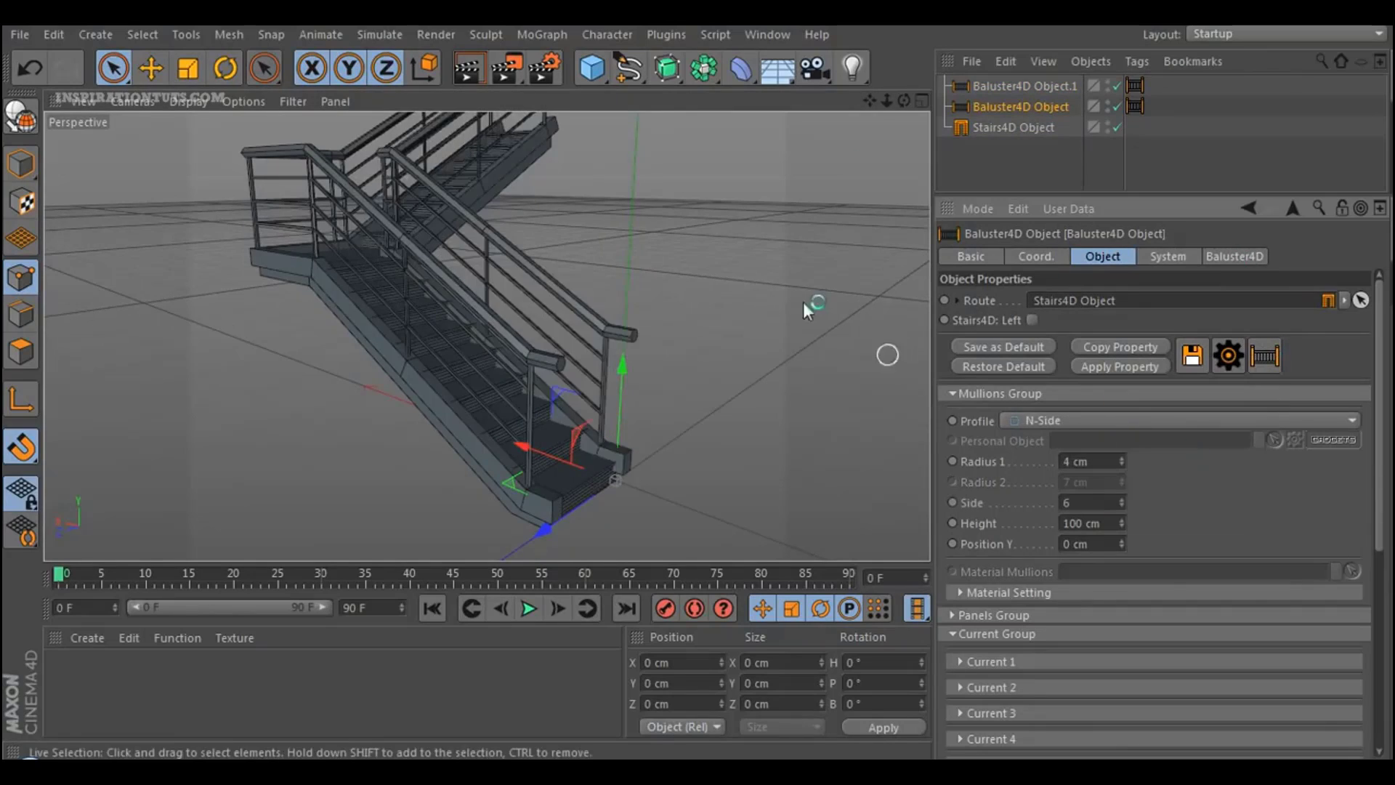
pyautogui.keyDown('alt'); pyautogui.moveTo(810, 303); pyautogui.dragTo(466, 334); pyautogui.keyUp('alt')
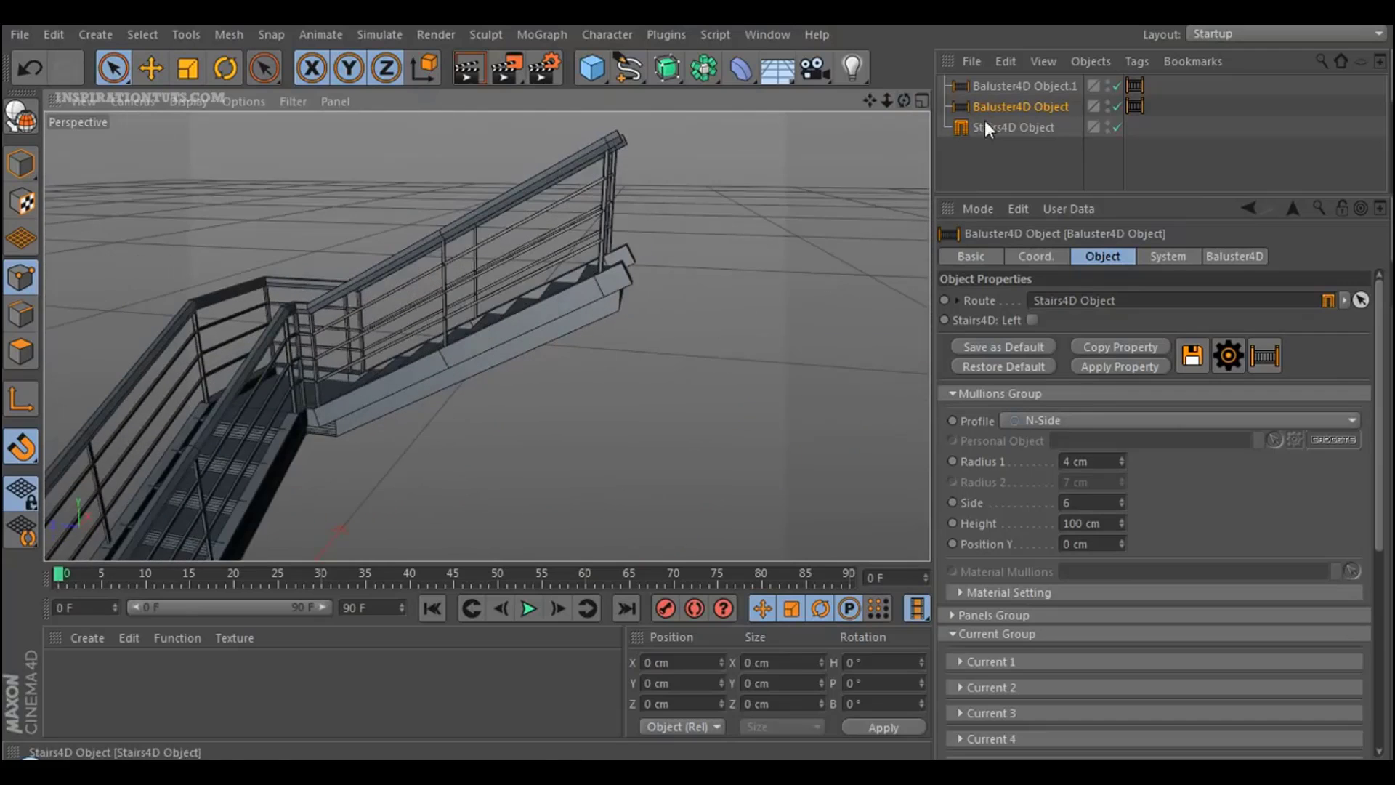
# - Extend the railing's Offset Point End to 78 cm
pyautogui.click(21, 163)
pyautogui.scroll(-5, 1168, 429)
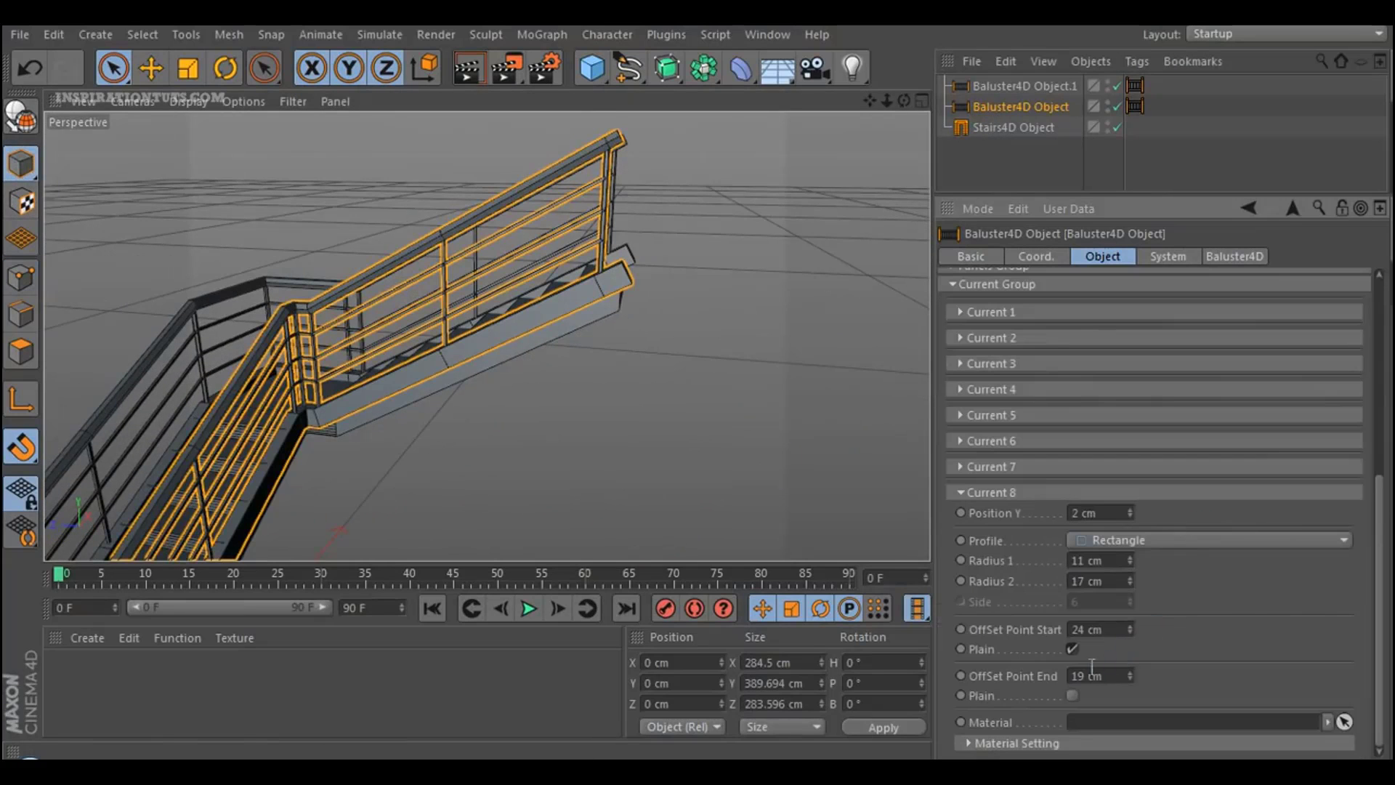
pyautogui.moveTo(1129, 673); pyautogui.dragTo(1128, 670)
pyautogui.moveTo(904, 99); pyautogui.dragTo(1057, 341)
pyautogui.click(1057, 338)
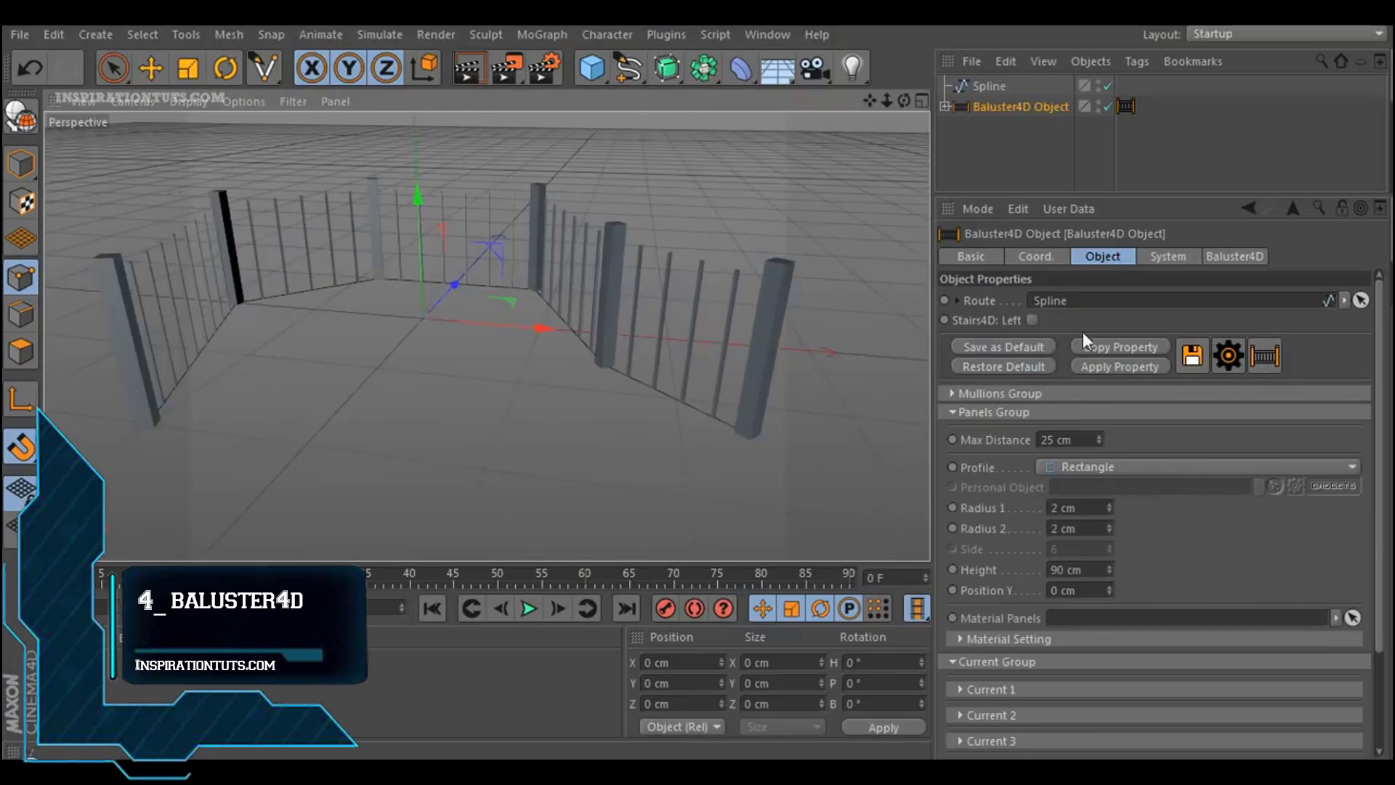
# - Apply a preset to the spline-driven Baluster4D fence
pyautogui.click(1199, 389)
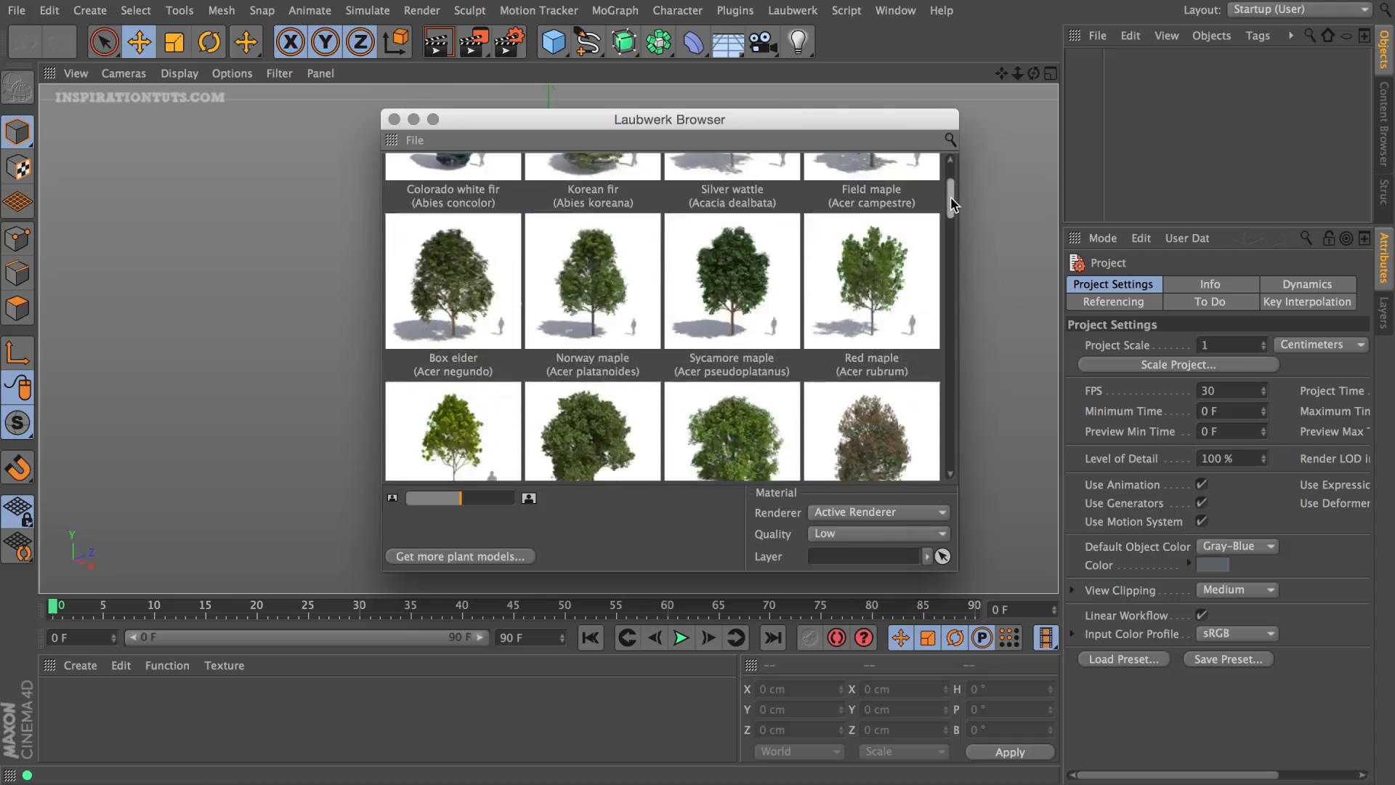
# - Search the Laubwerk Browser for 'fra' to add a plant
pyautogui.moveTo(953, 189); pyautogui.dragTo(951, 247)
pyautogui.click(950, 140)
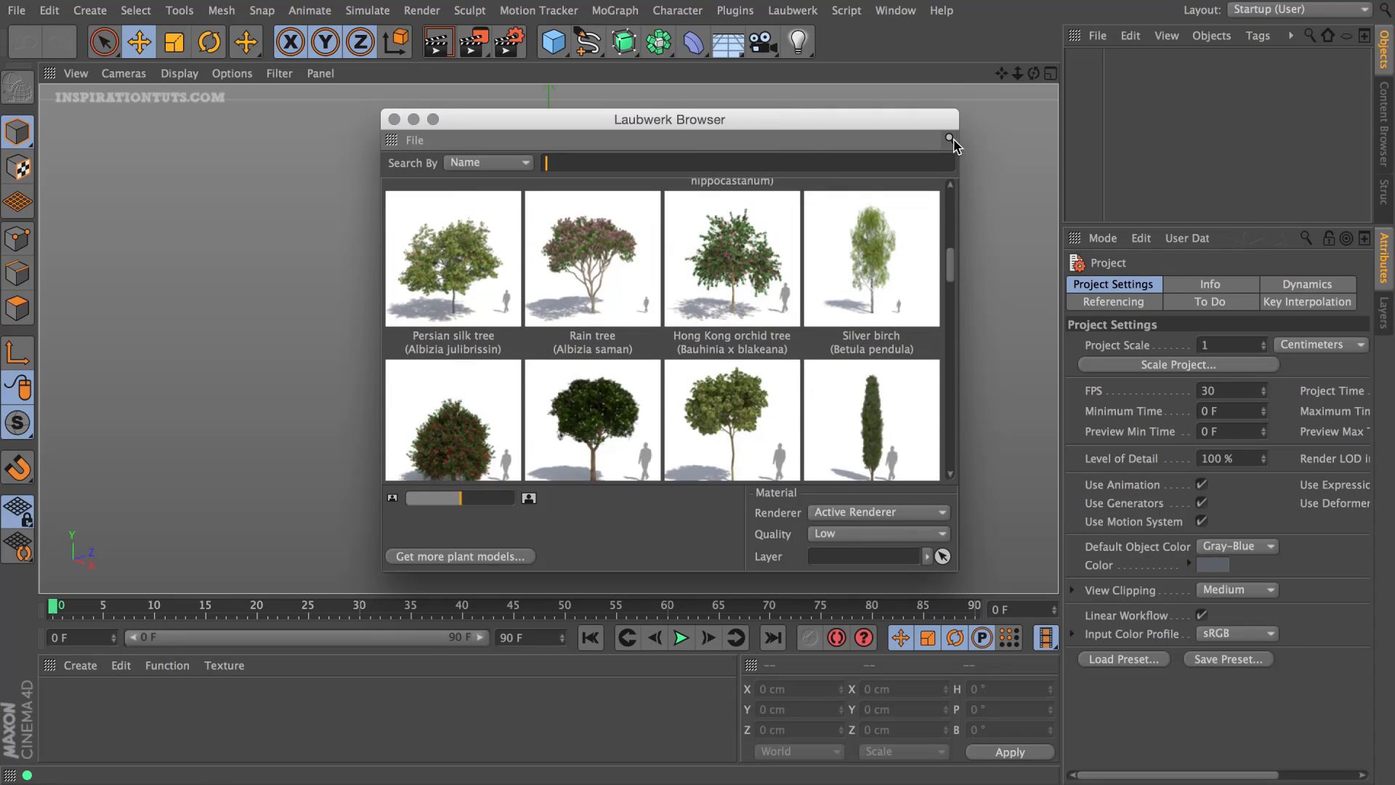
pyautogui.write('fra')
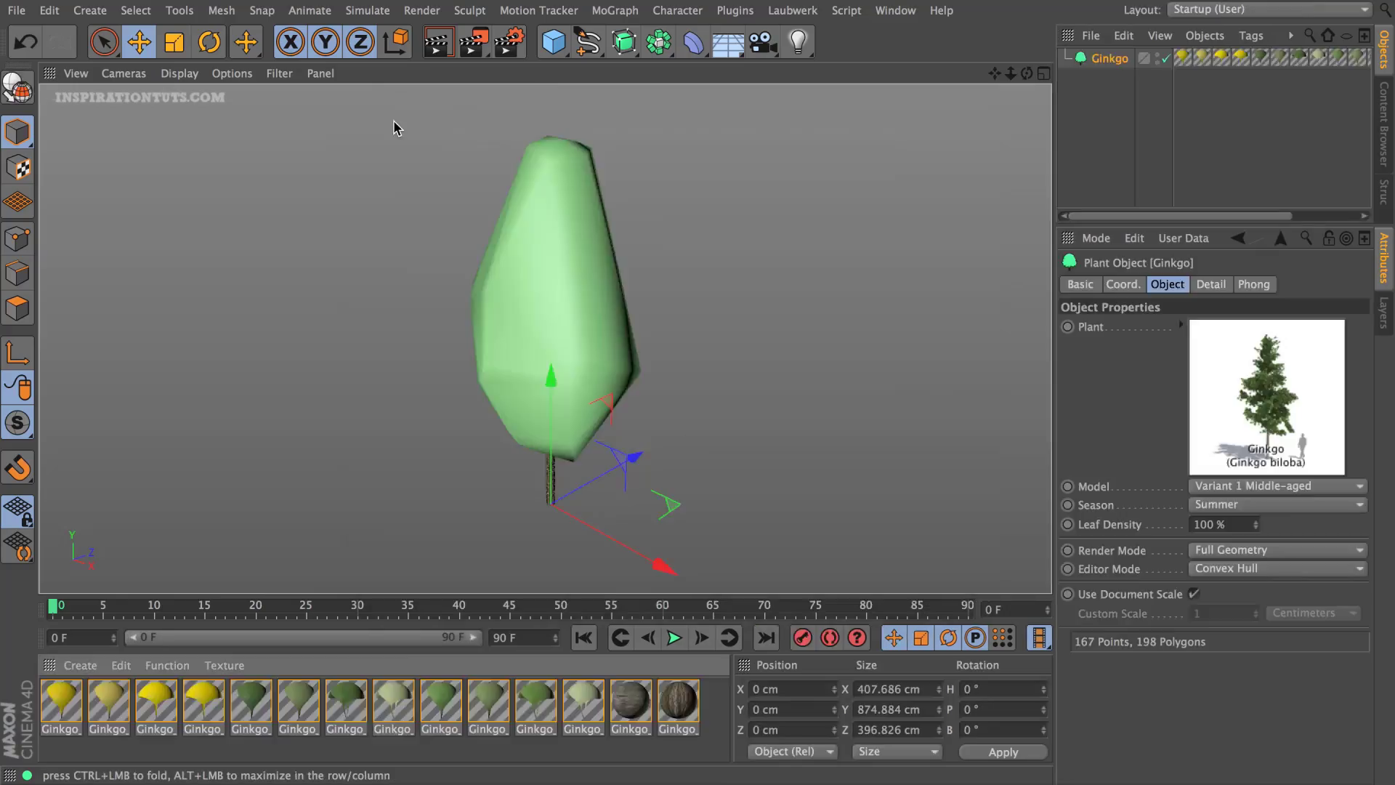
# - Switch the Ginkgo's Editor Mode from Convex Hull to Render Geometry
pyautogui.click(1304, 569)
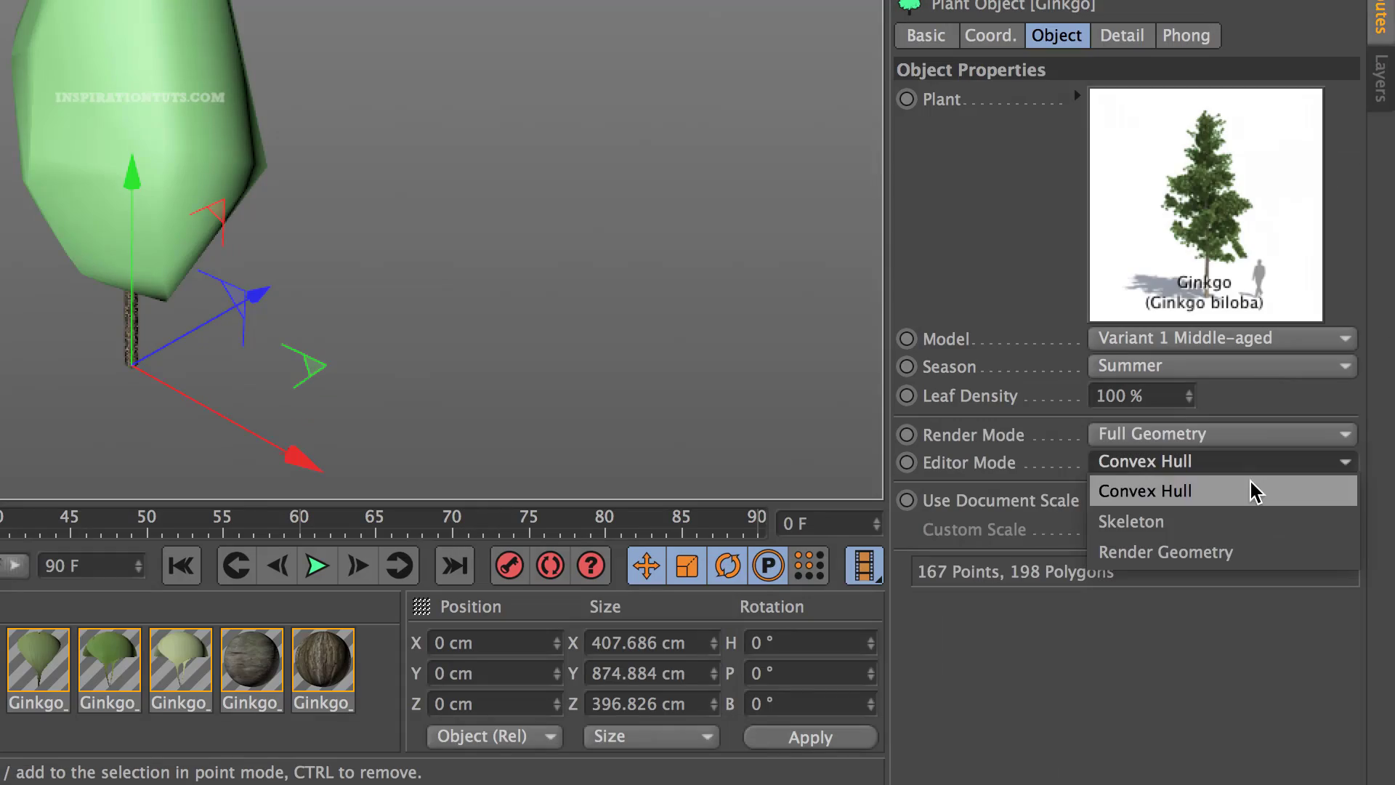
pyautogui.click(1255, 614)
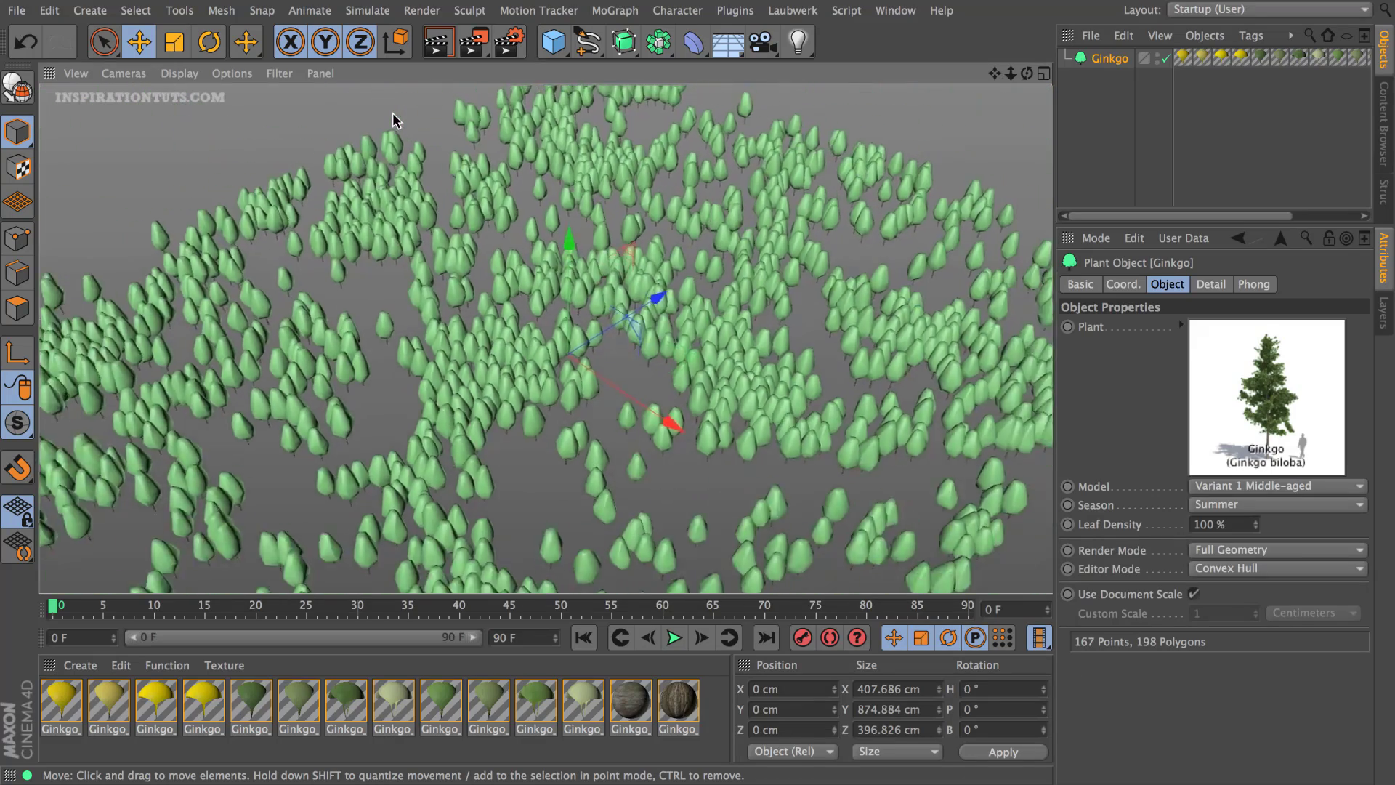
pyautogui.scroll(-3, 392, 112)
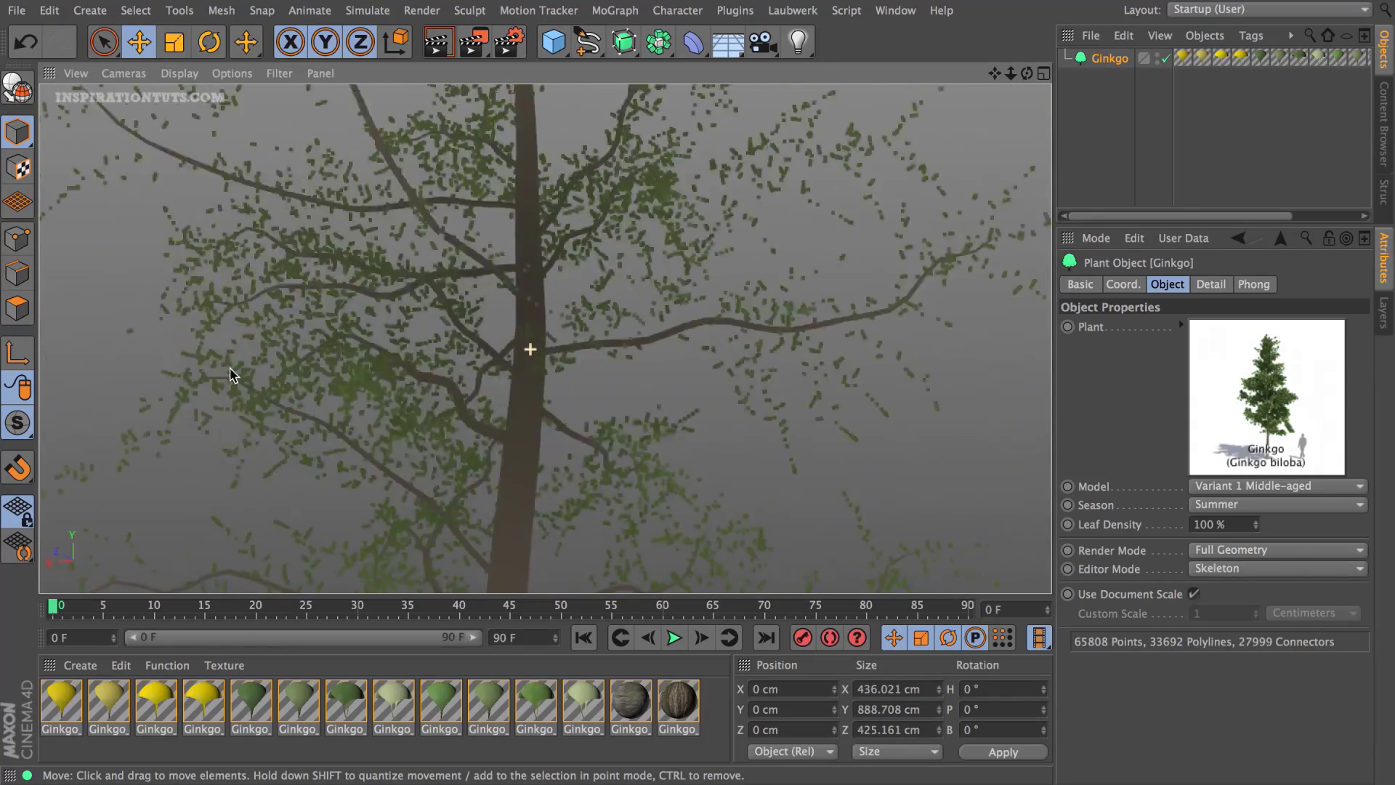
pyautogui.click(1277, 568)
pyautogui.click(1235, 633)
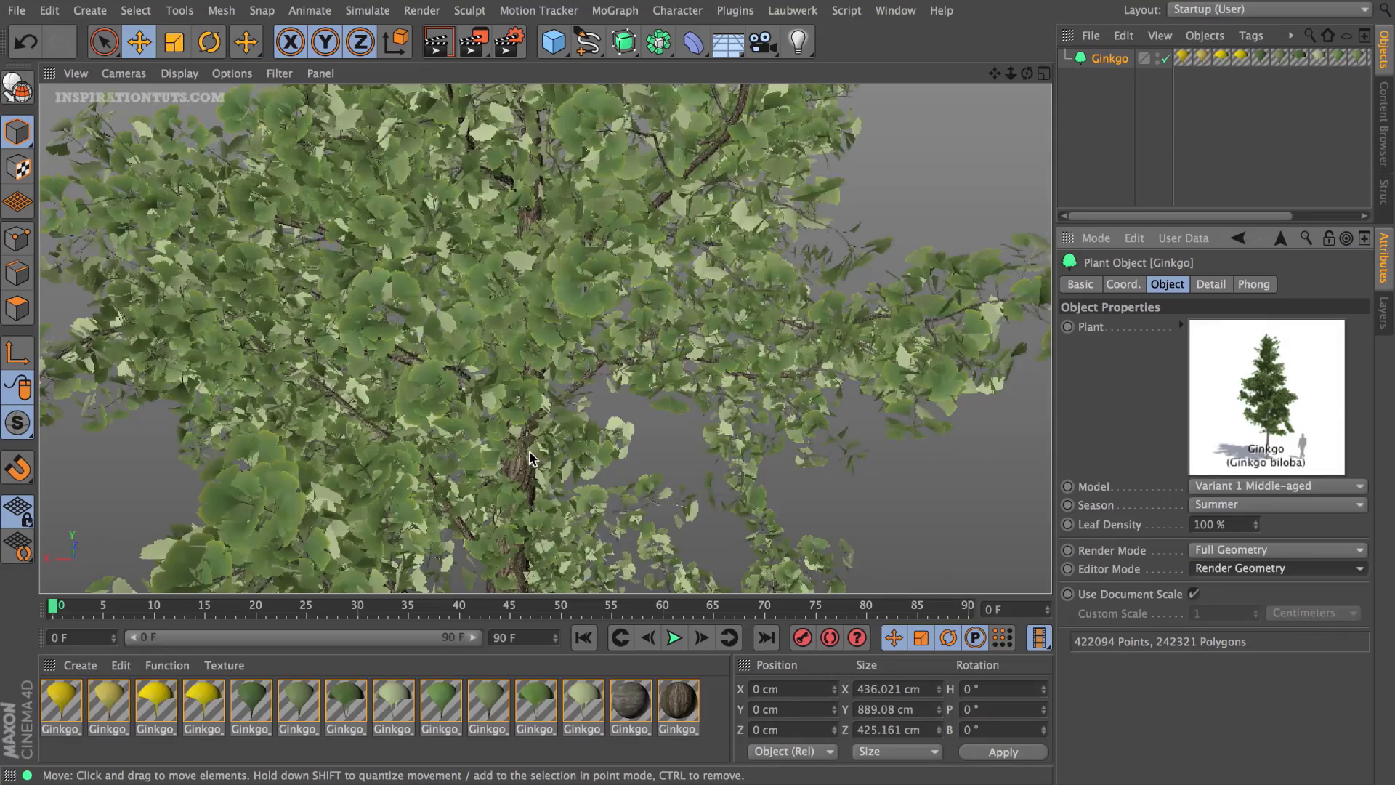
pyautogui.keyDown('alt'); pyautogui.moveTo(530, 456); pyautogui.dragTo(817, 347, button='right'); pyautogui.keyUp('alt')
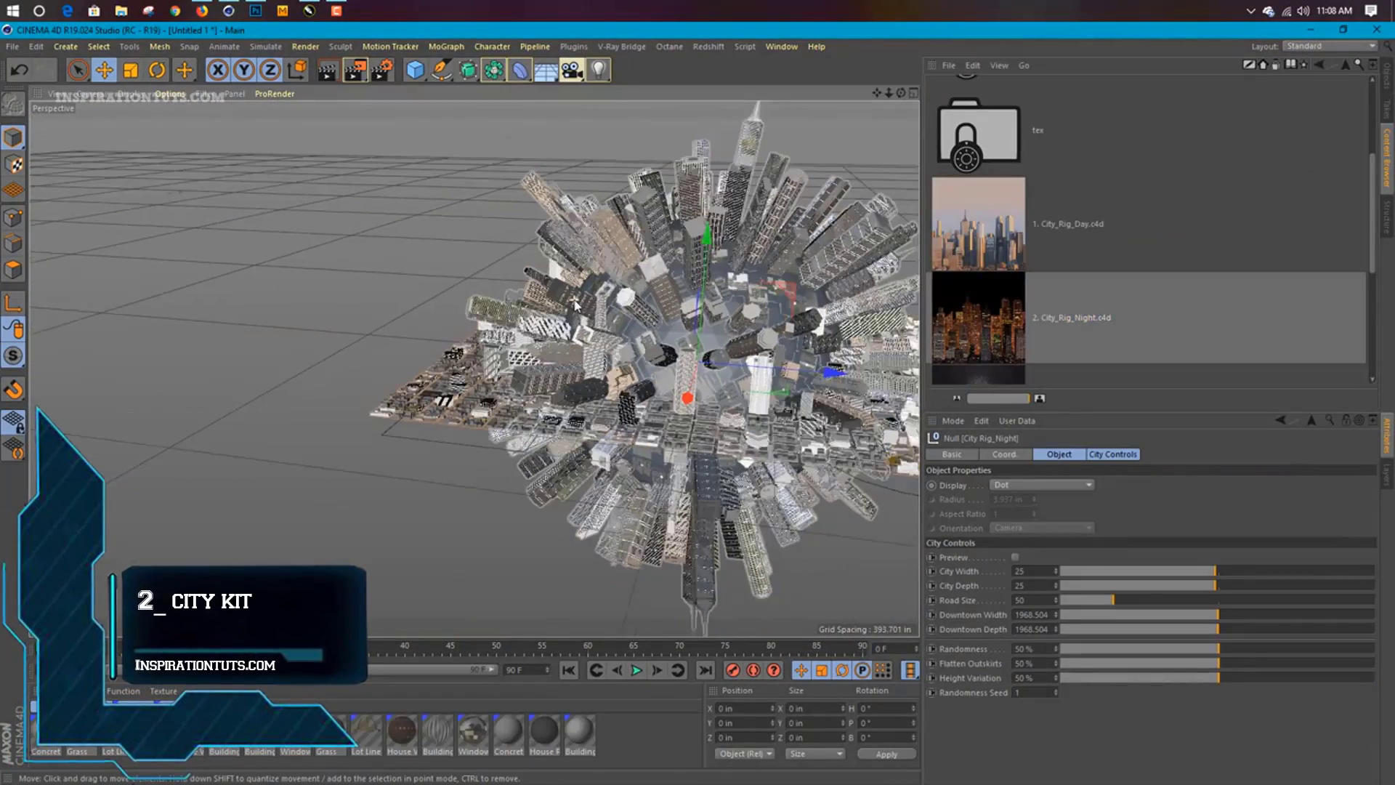
# - Add a Physical Sky to the night city with its time set to 00:00:00
pyautogui.keyDown('alt'); pyautogui.moveTo(574, 304); pyautogui.dragTo(649, 180, button='right'); pyautogui.keyUp('alt')
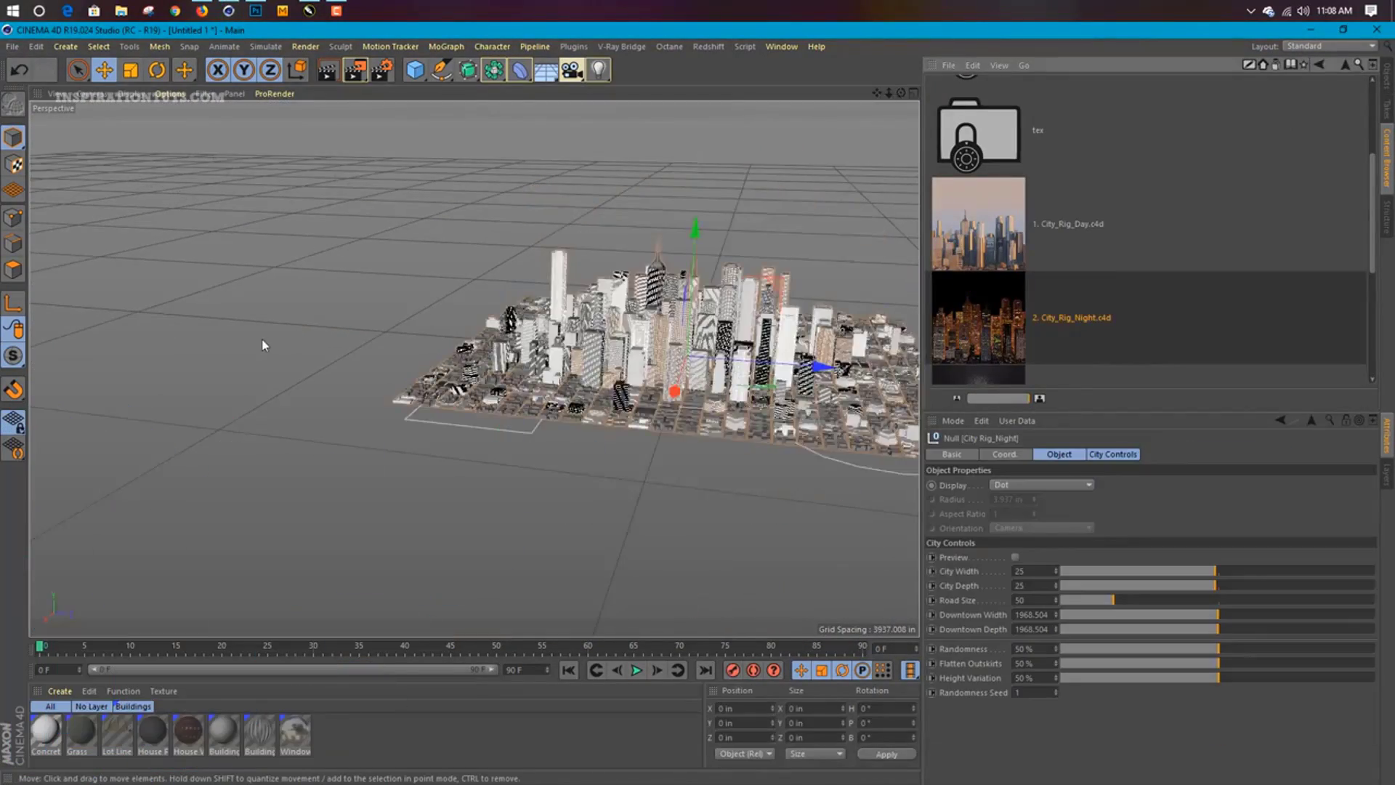
pyautogui.keyDown('alt'); pyautogui.moveTo(262, 343); pyautogui.dragTo(649, 325, button='right'); pyautogui.keyUp('alt')
pyautogui.keyDown('alt'); pyautogui.moveTo(648, 325); pyautogui.dragTo(523, 309); pyautogui.keyUp('alt')
pyautogui.click(546, 70)
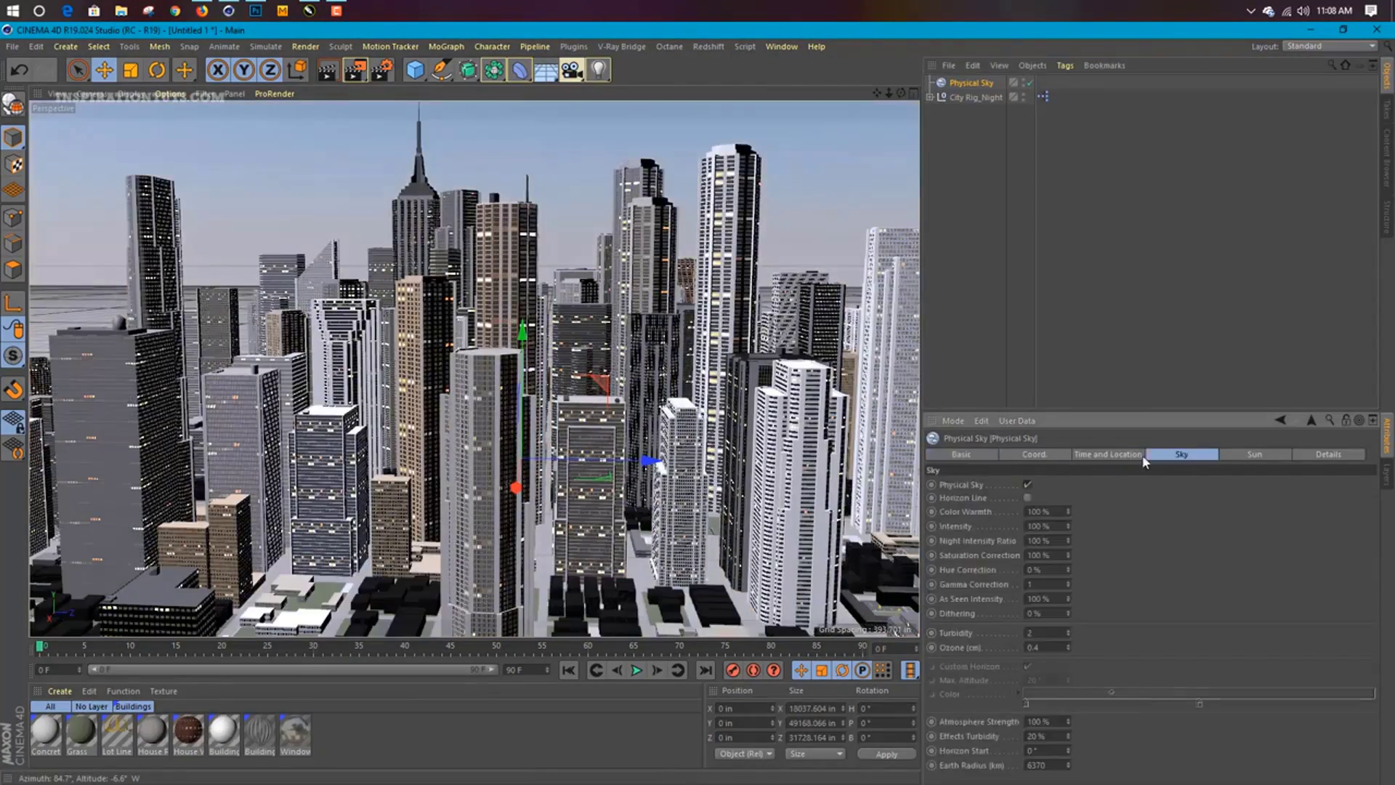
pyautogui.write('0:00:00')
pyautogui.press('Return')
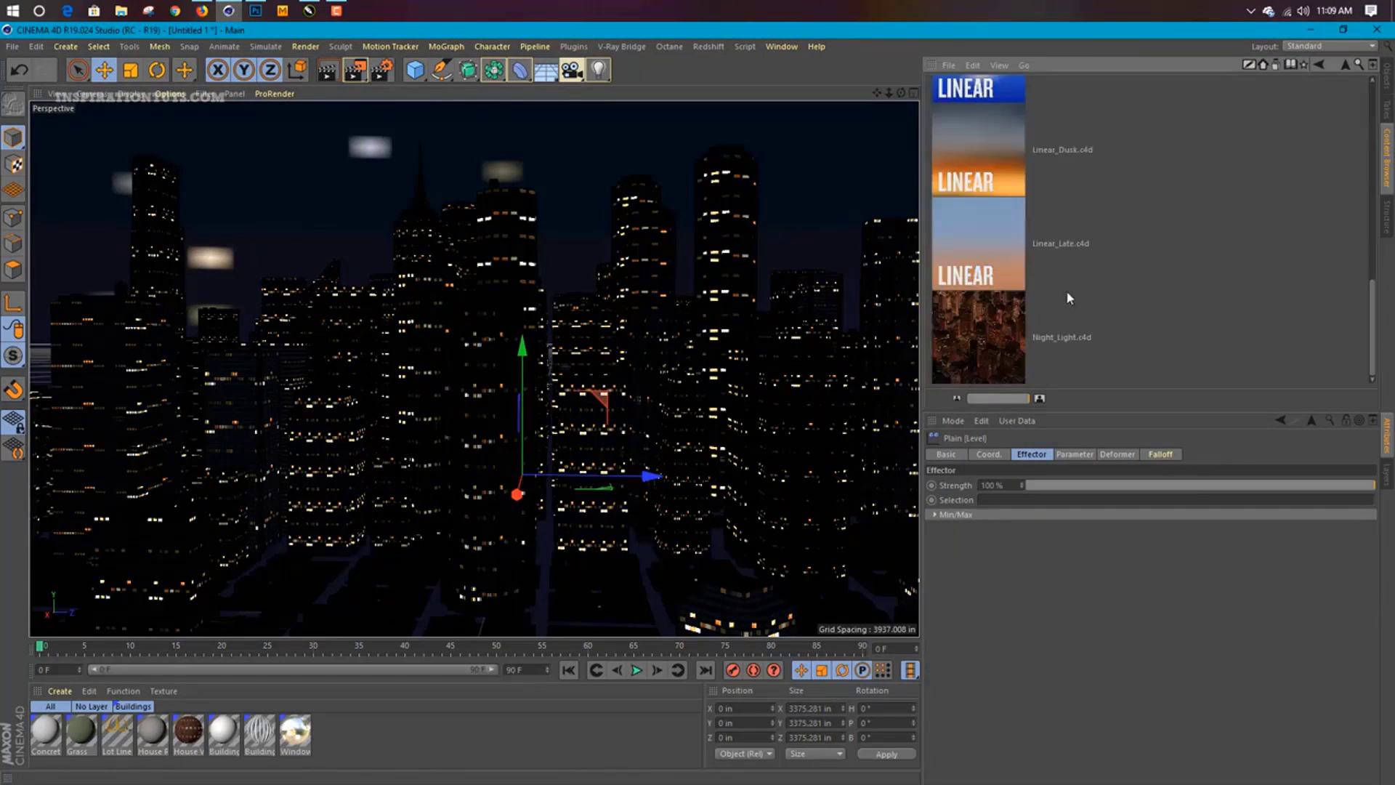
# - Merge the Night_Light rig and open City_Text.c4d from the Content Browser
pyautogui.moveTo(1016, 350); pyautogui.dragTo(772, 322)
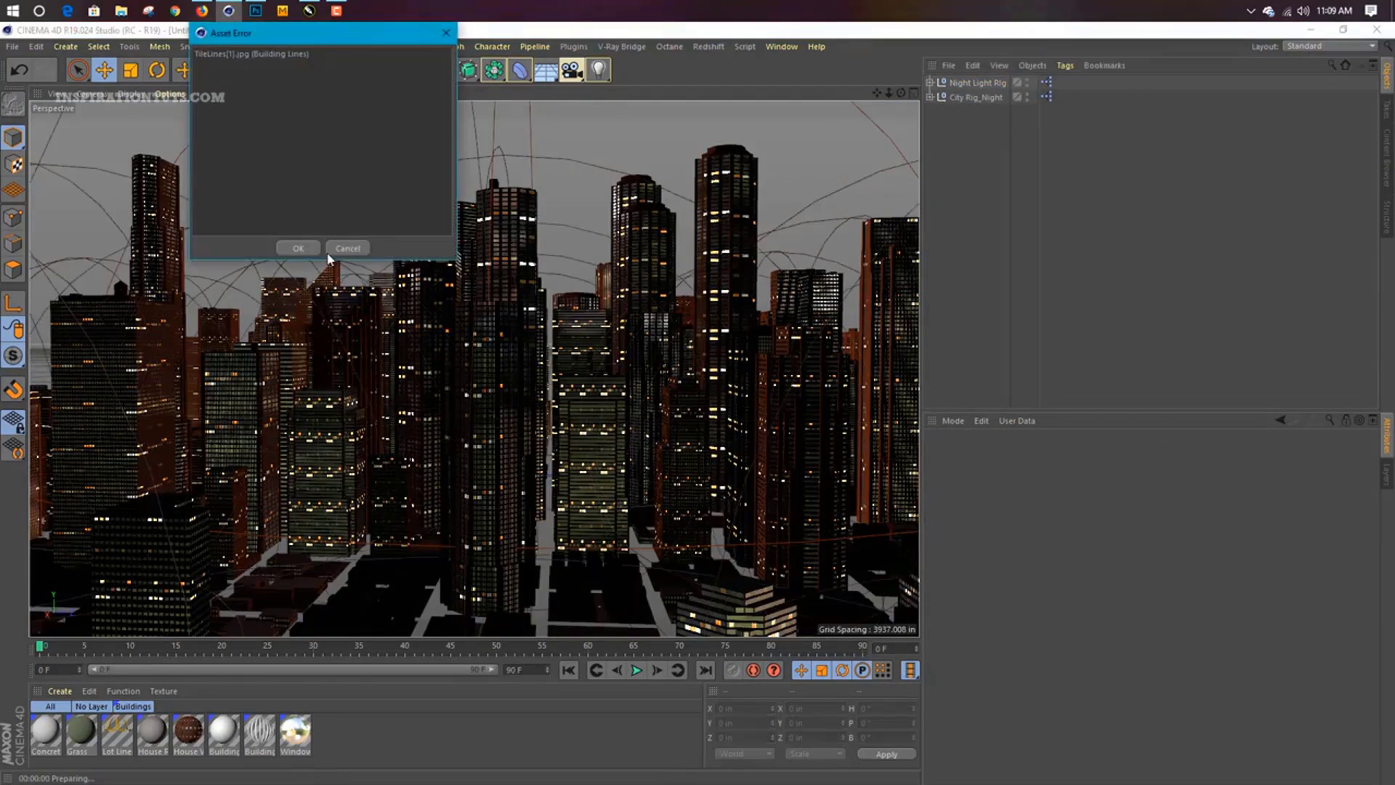
pyautogui.click(1386, 157)
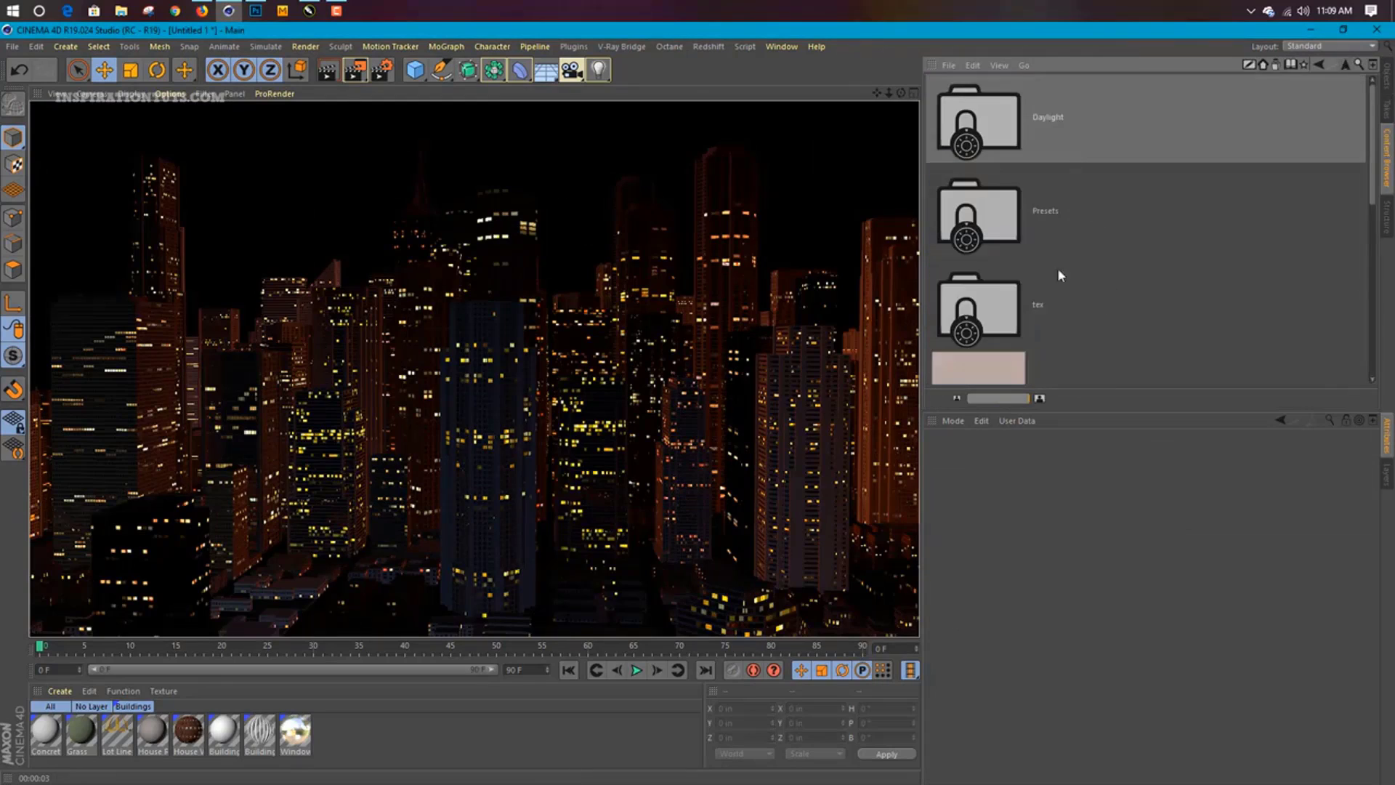
pyautogui.doubleClick(1008, 278)
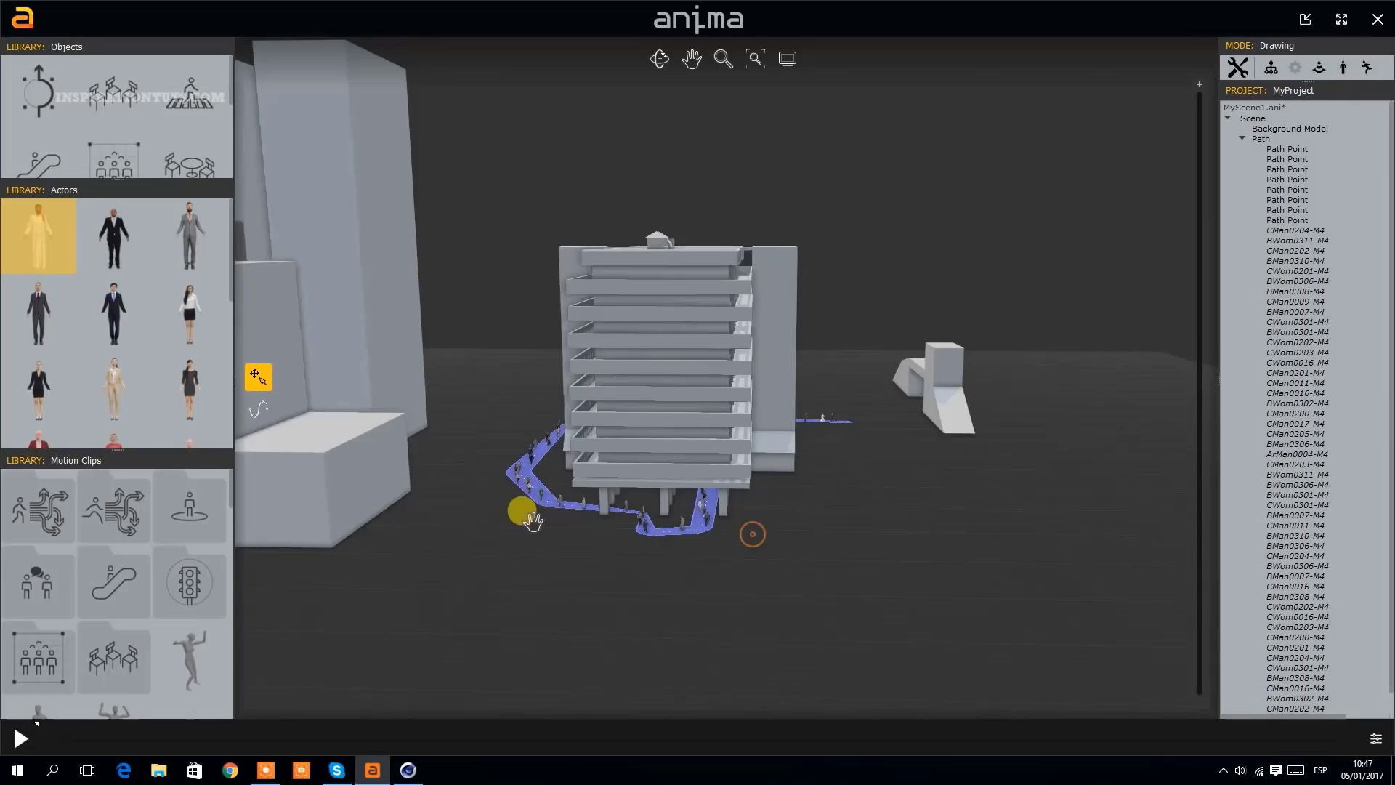
# - Generate the crowd along the drawn art-gallery paths with GENERATE
pyautogui.moveTo(732, 485); pyautogui.dragTo(1169, 503)
pyautogui.click(409, 770)
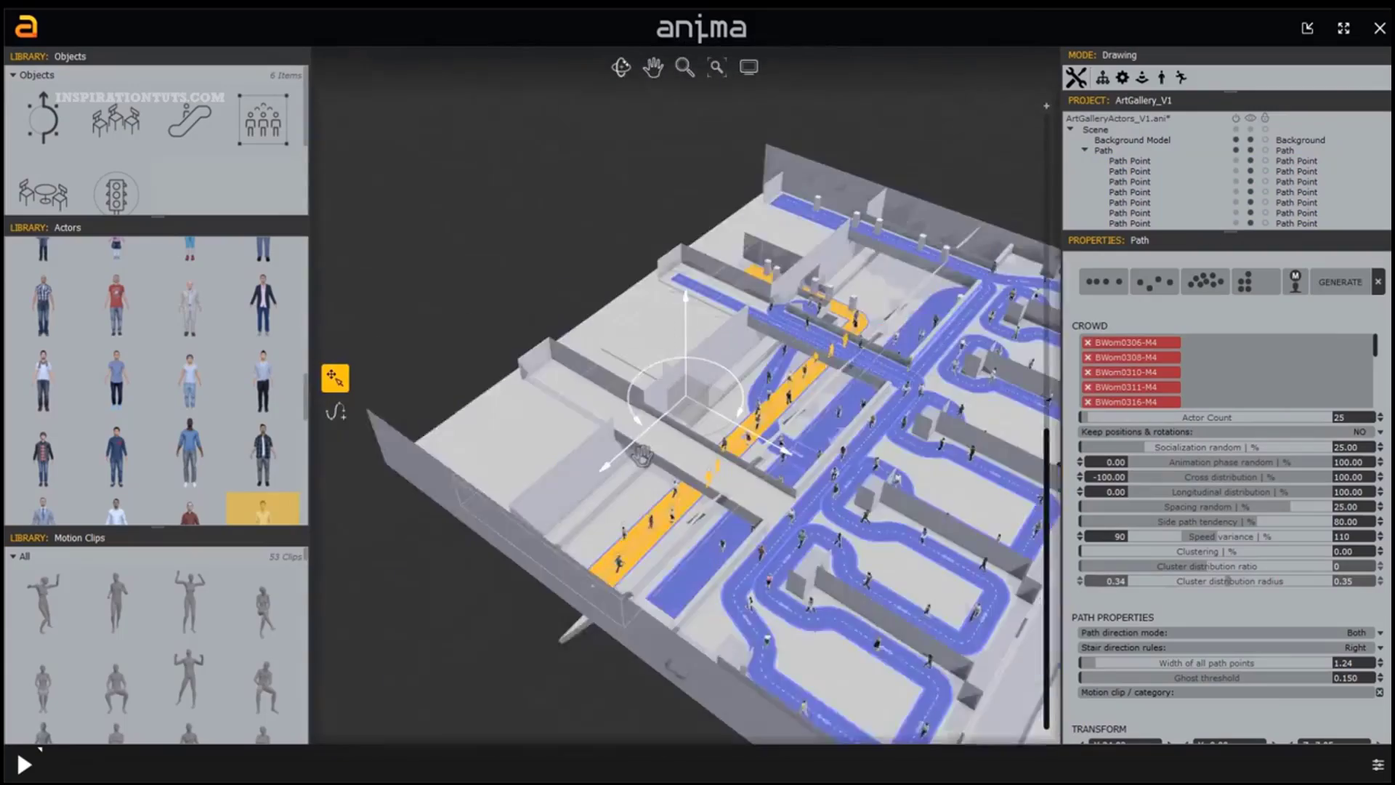
pyautogui.click(1343, 283)
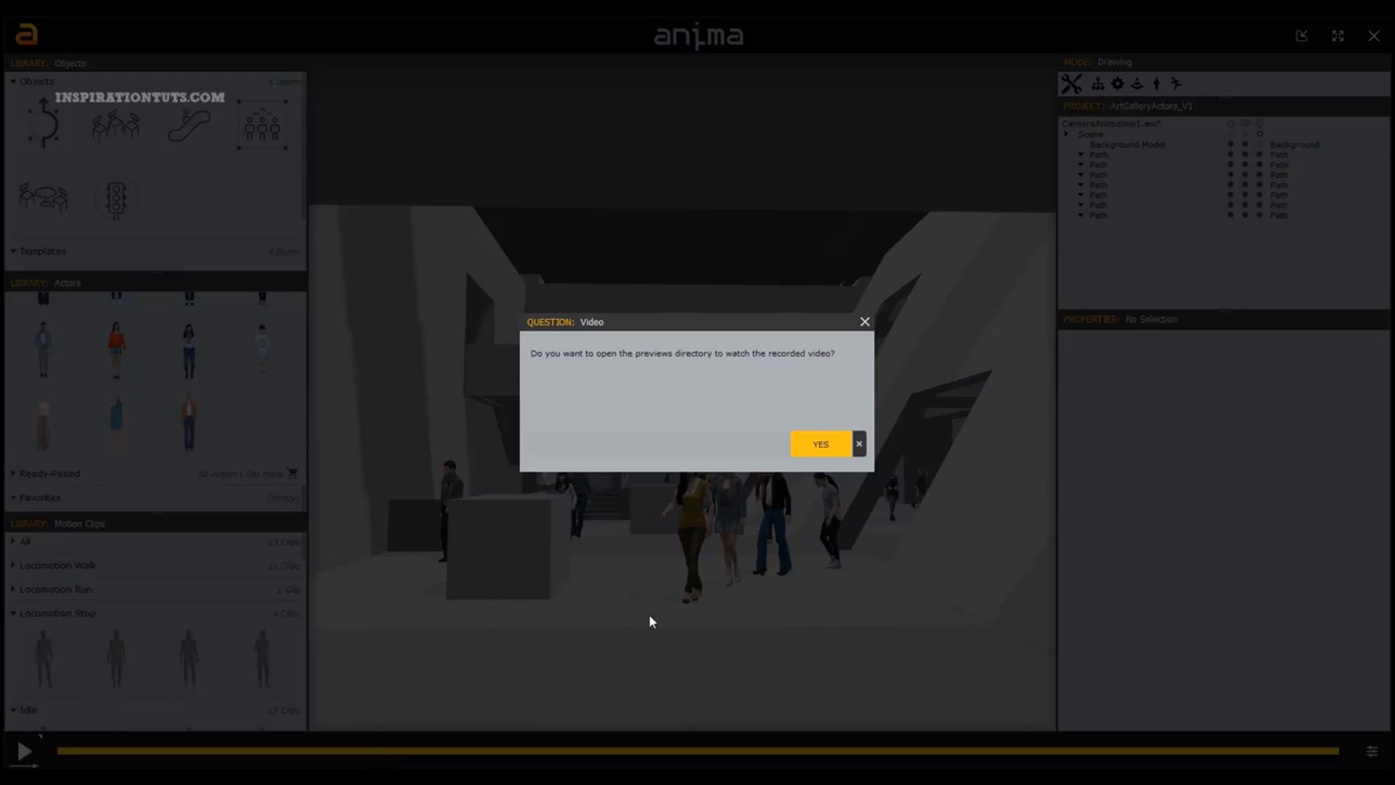
# - Load MyProject.aniproj into the anima 2 scene object's settings
pyautogui.click(839, 445)
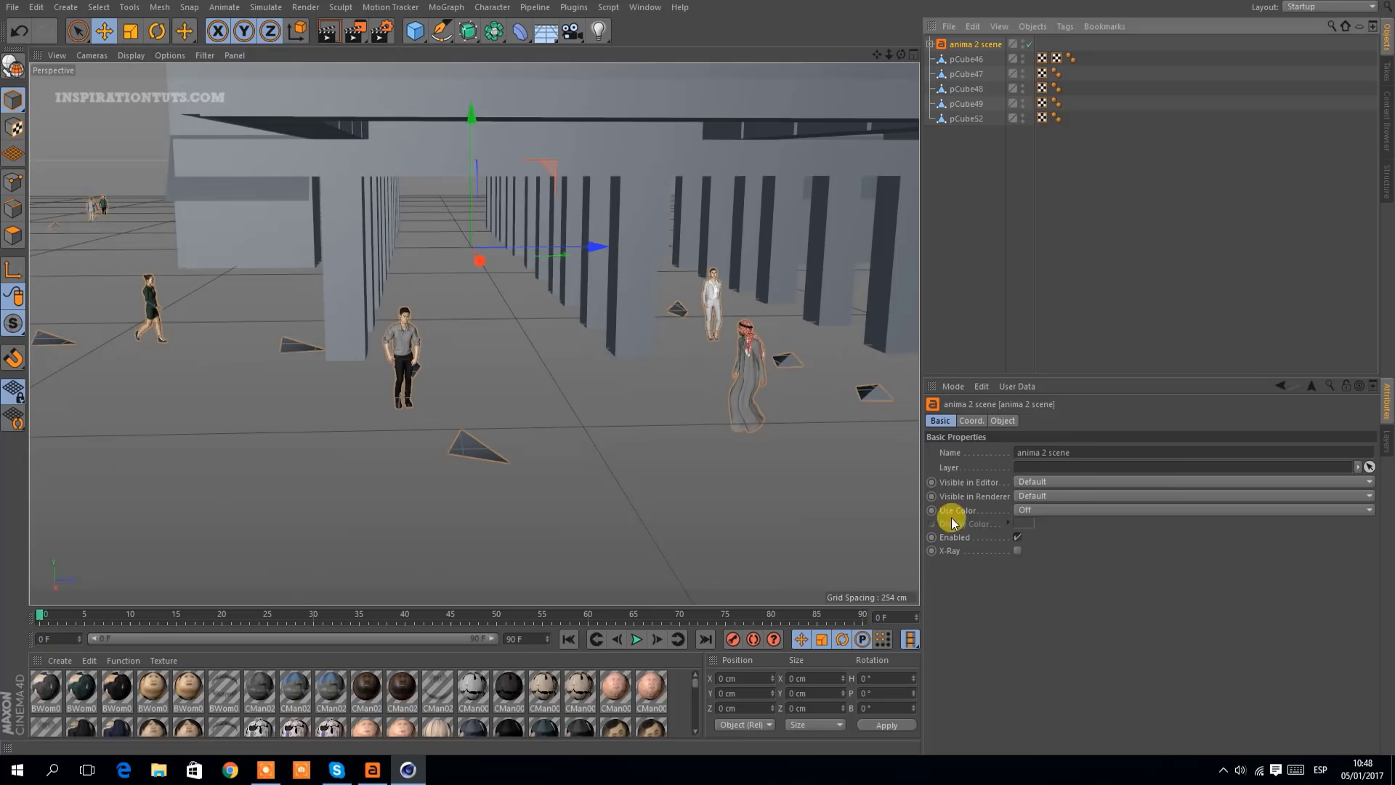
pyautogui.click(1005, 422)
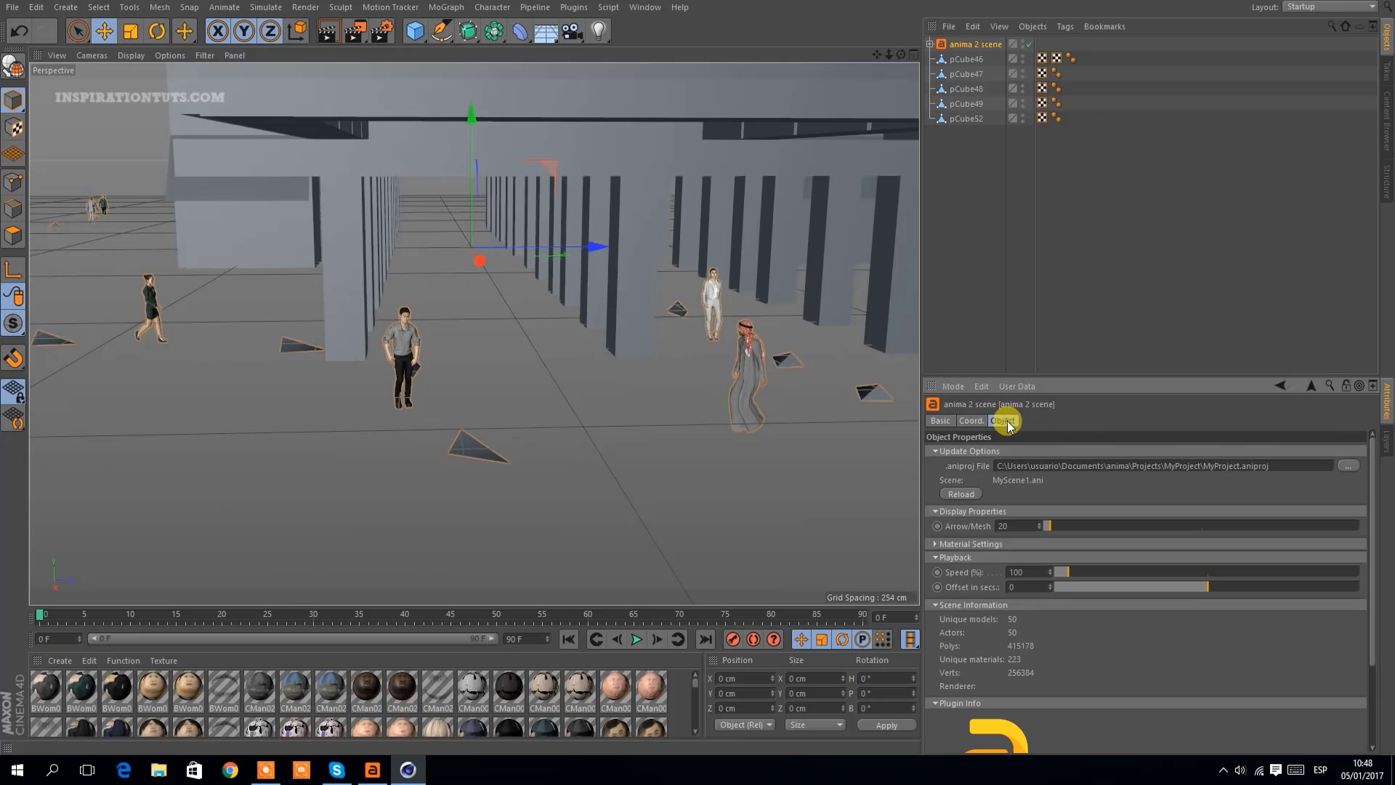
pyautogui.click(1348, 466)
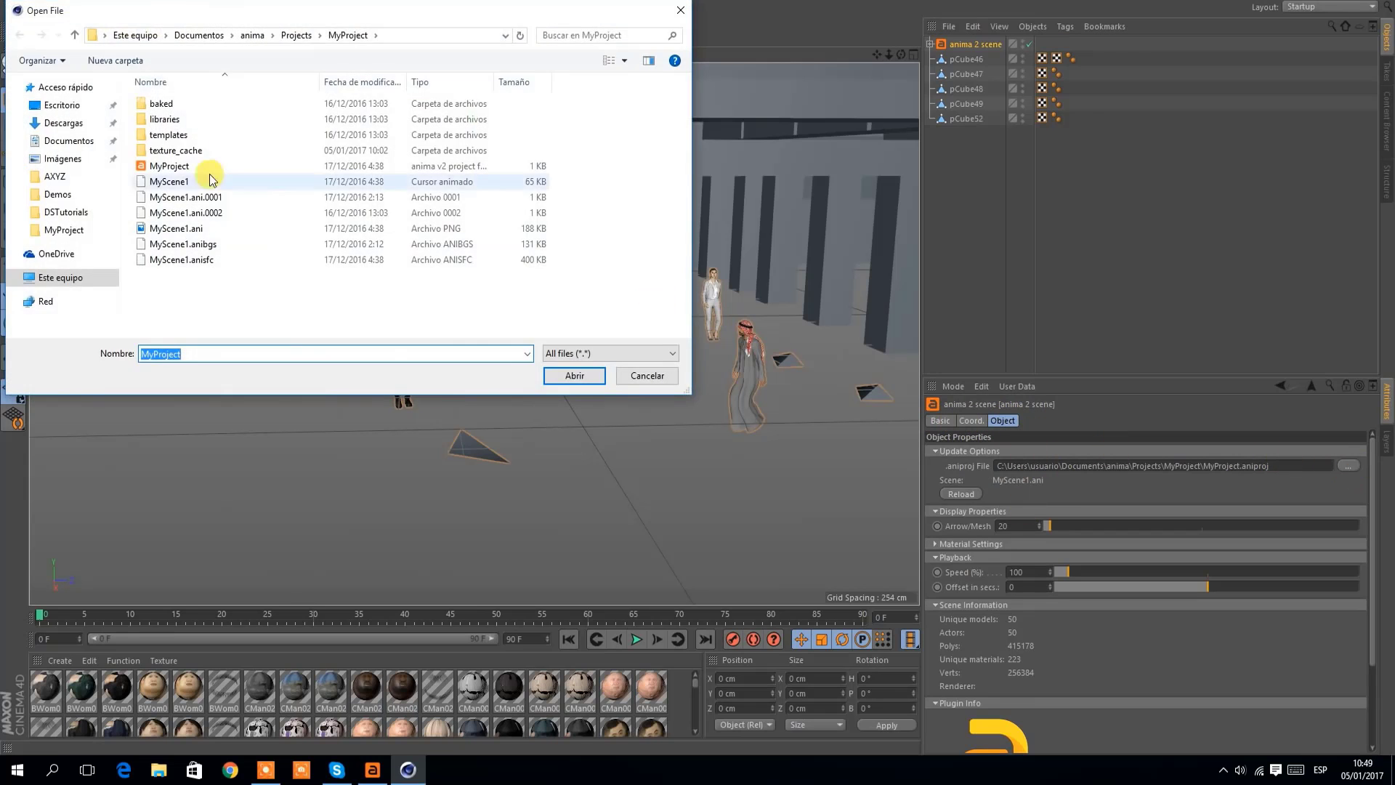
pyautogui.doubleClick(209, 186)
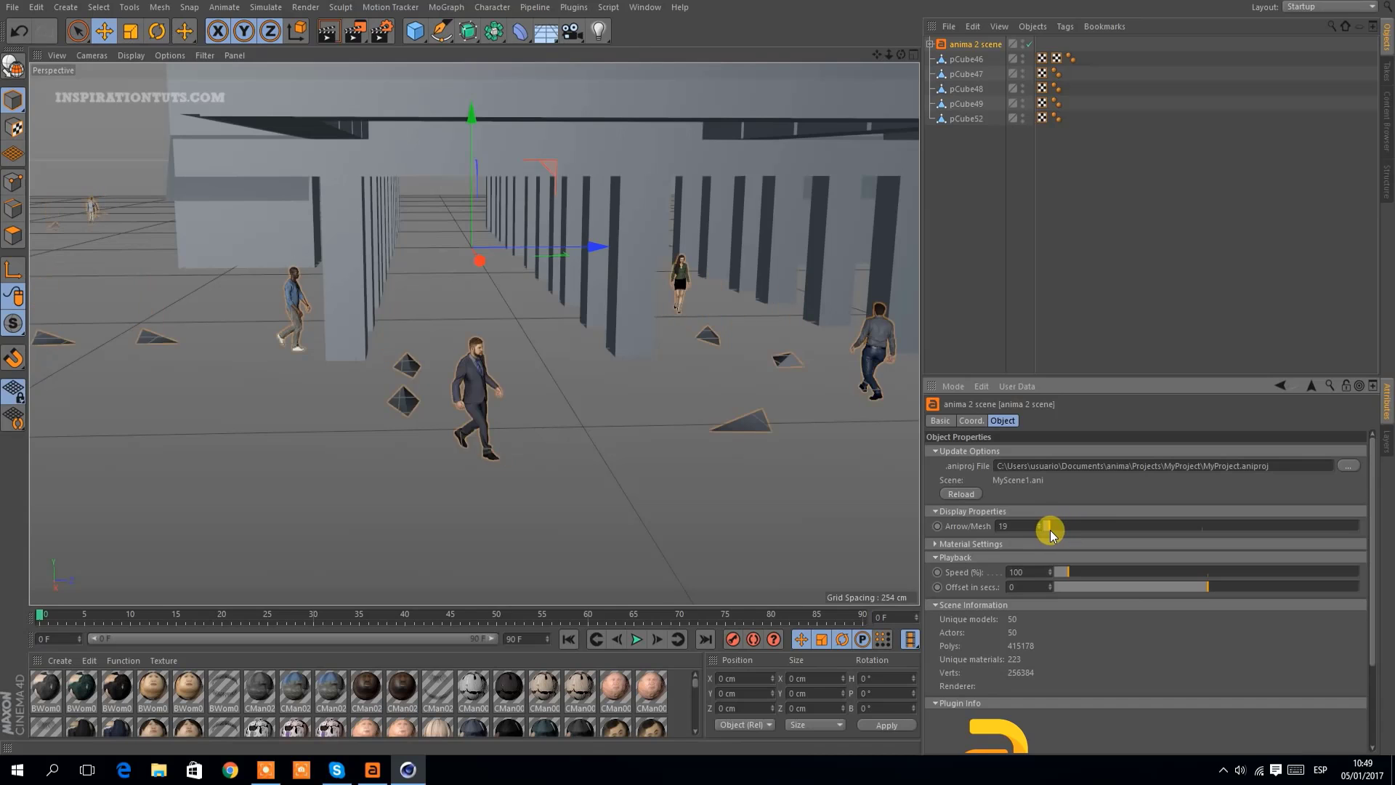
# - Select the anima 2 scene object and frame the tower with all actors shown at Arrow/Mesh 132
pyautogui.click(731, 404)
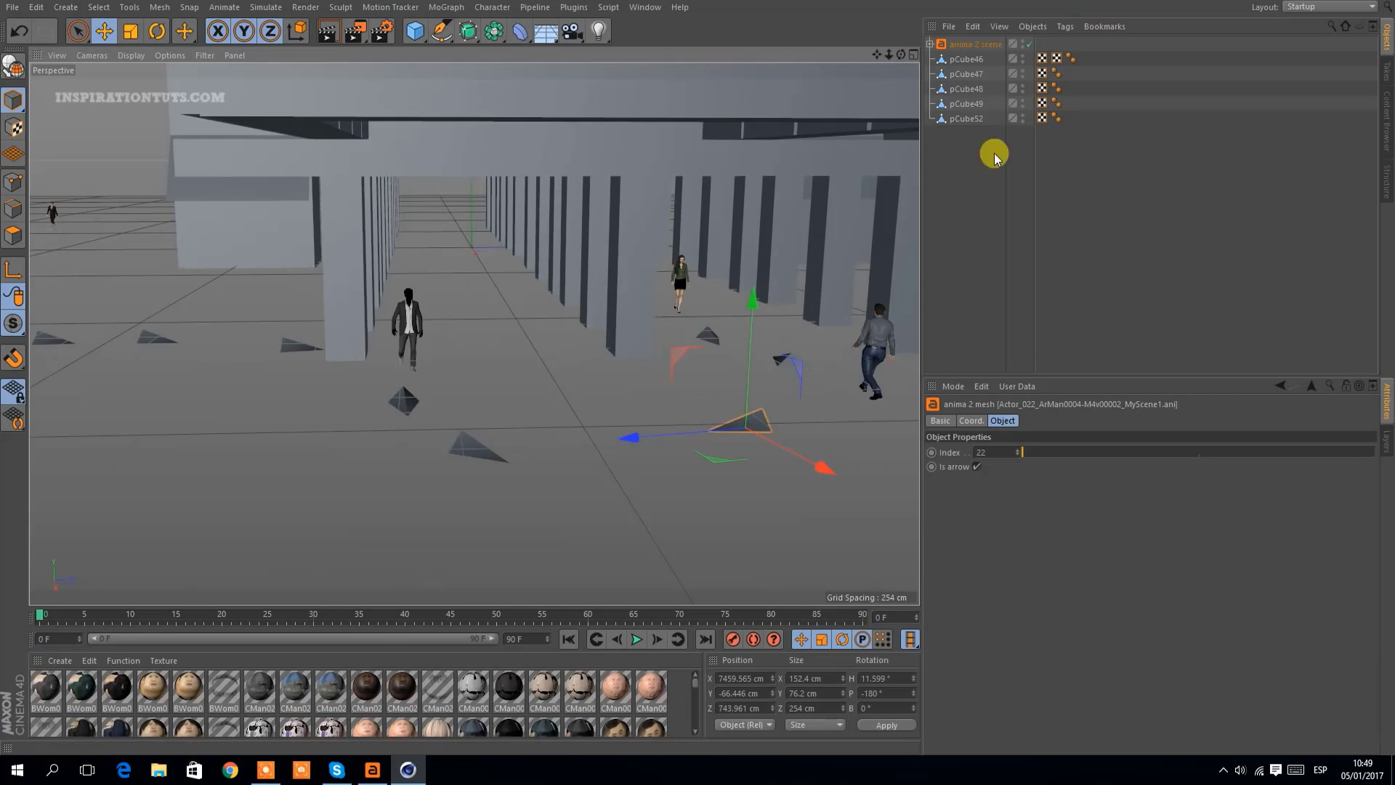
pyautogui.click(976, 45)
pyautogui.press('h')
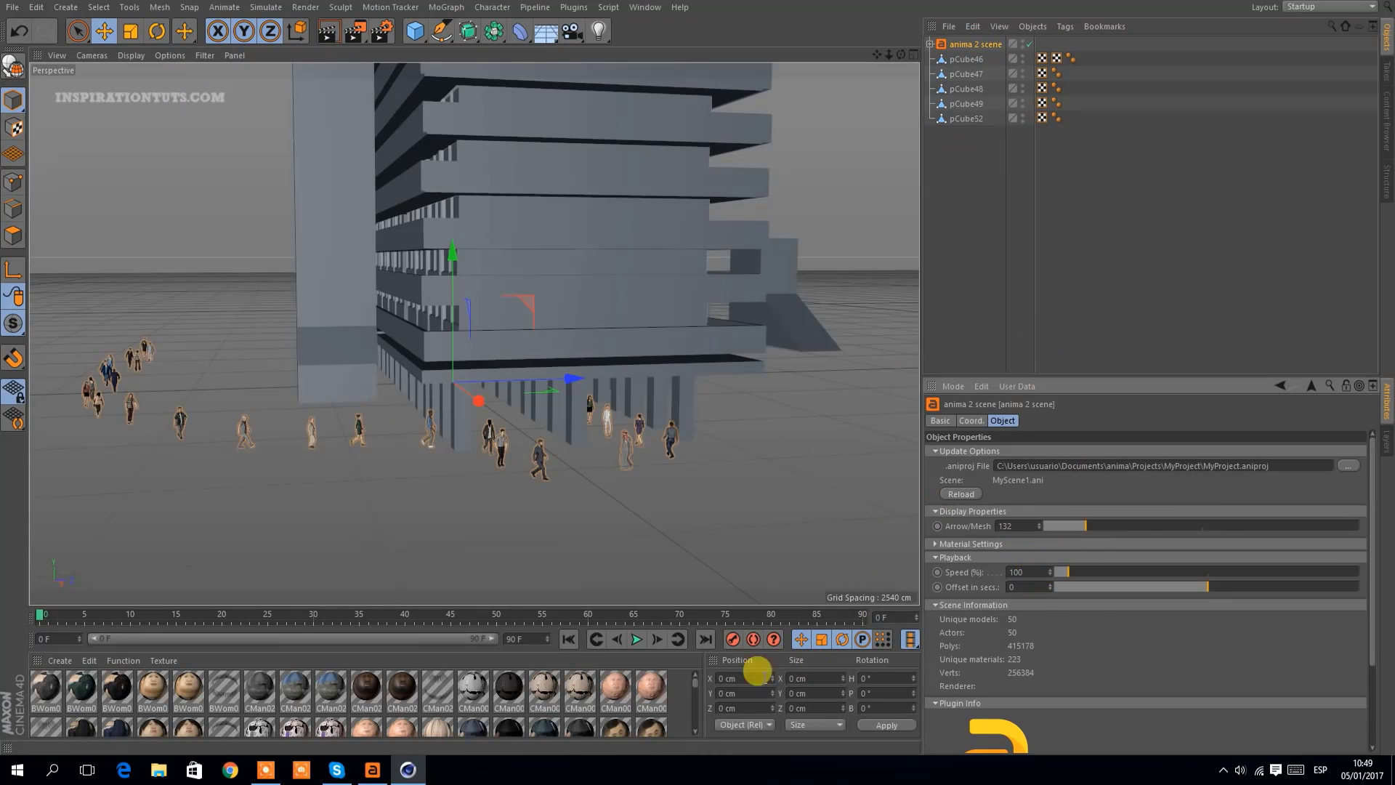